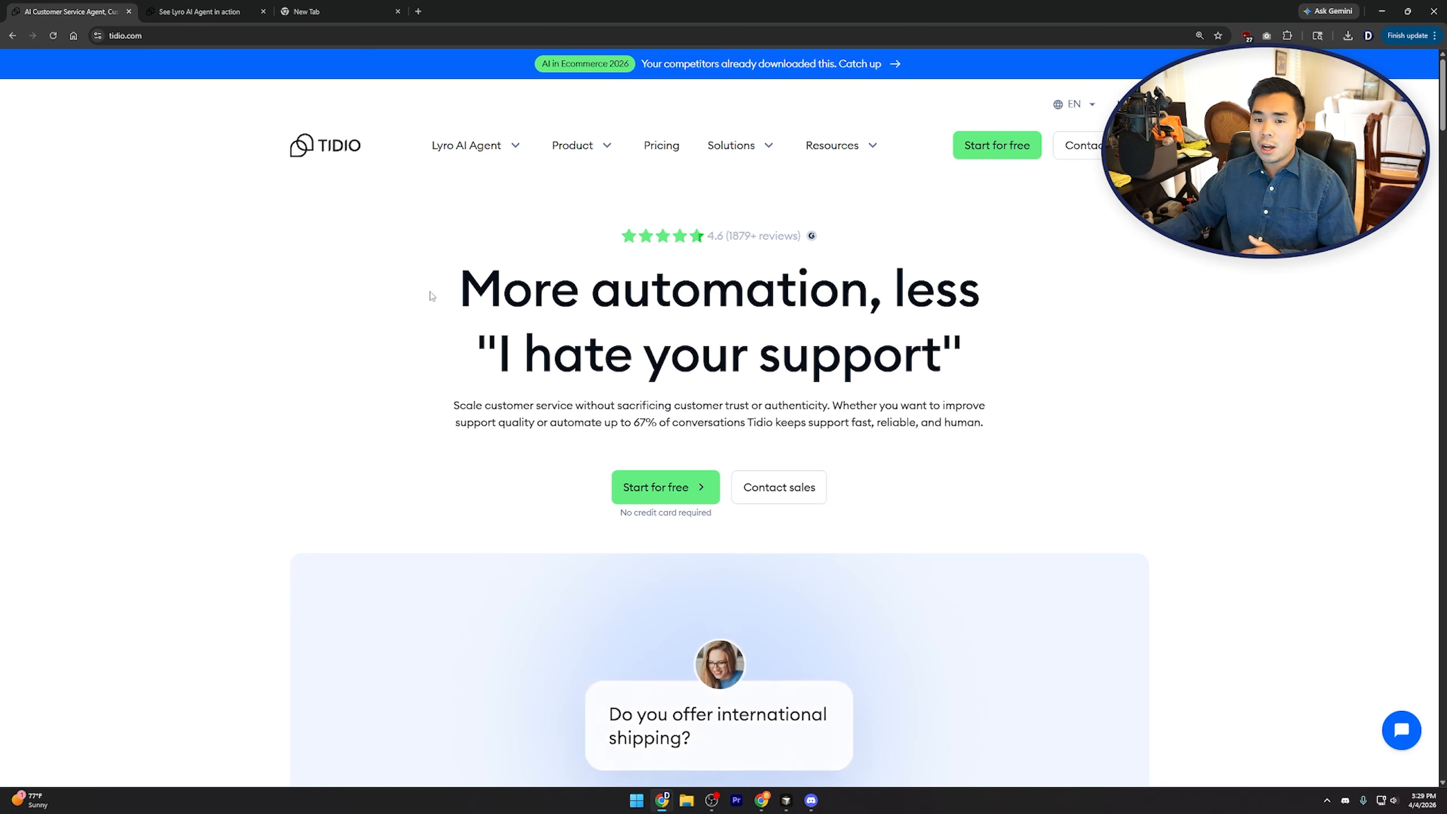
Open the Lyro AI Agent demo tab and ask the sample hip measurement question
{"action": "left_click", "coordinate": [199, 12]}
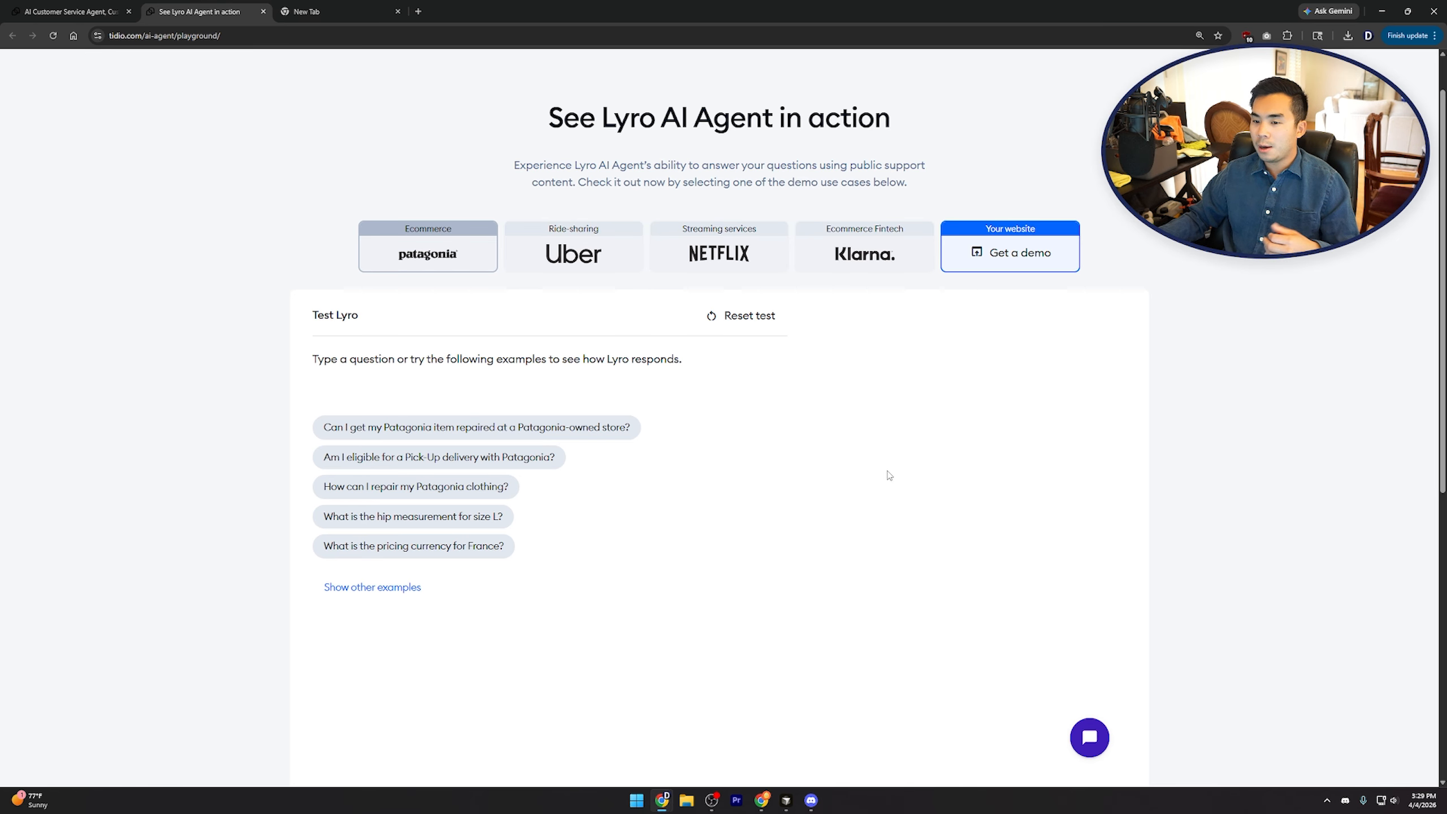
{"action": "scroll", "coordinate": [766, 479], "scroll_direction": "up", "scroll_amount": 1}
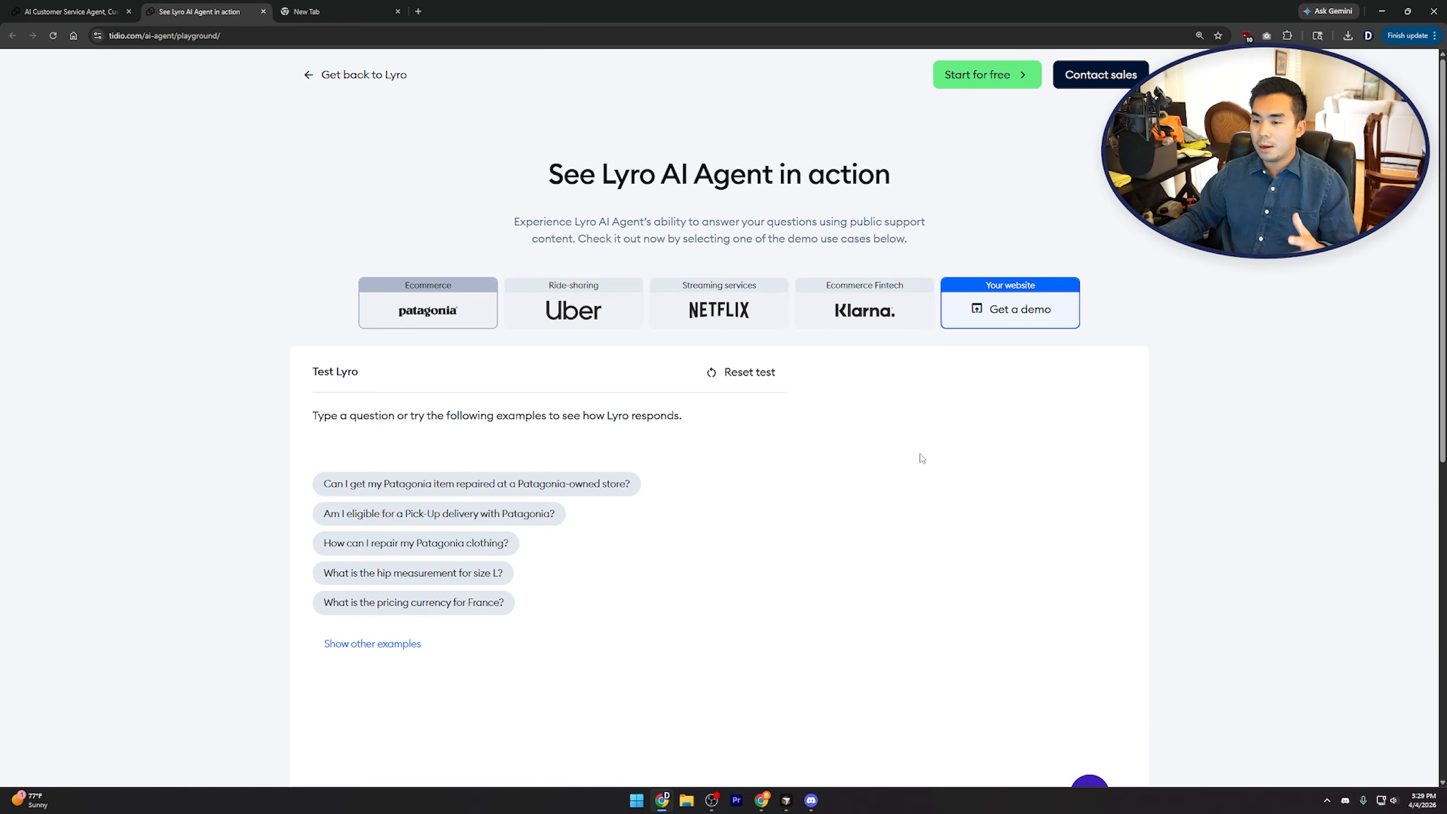
{"action": "scroll", "coordinate": [1043, 450], "scroll_direction": "down", "scroll_amount": 1}
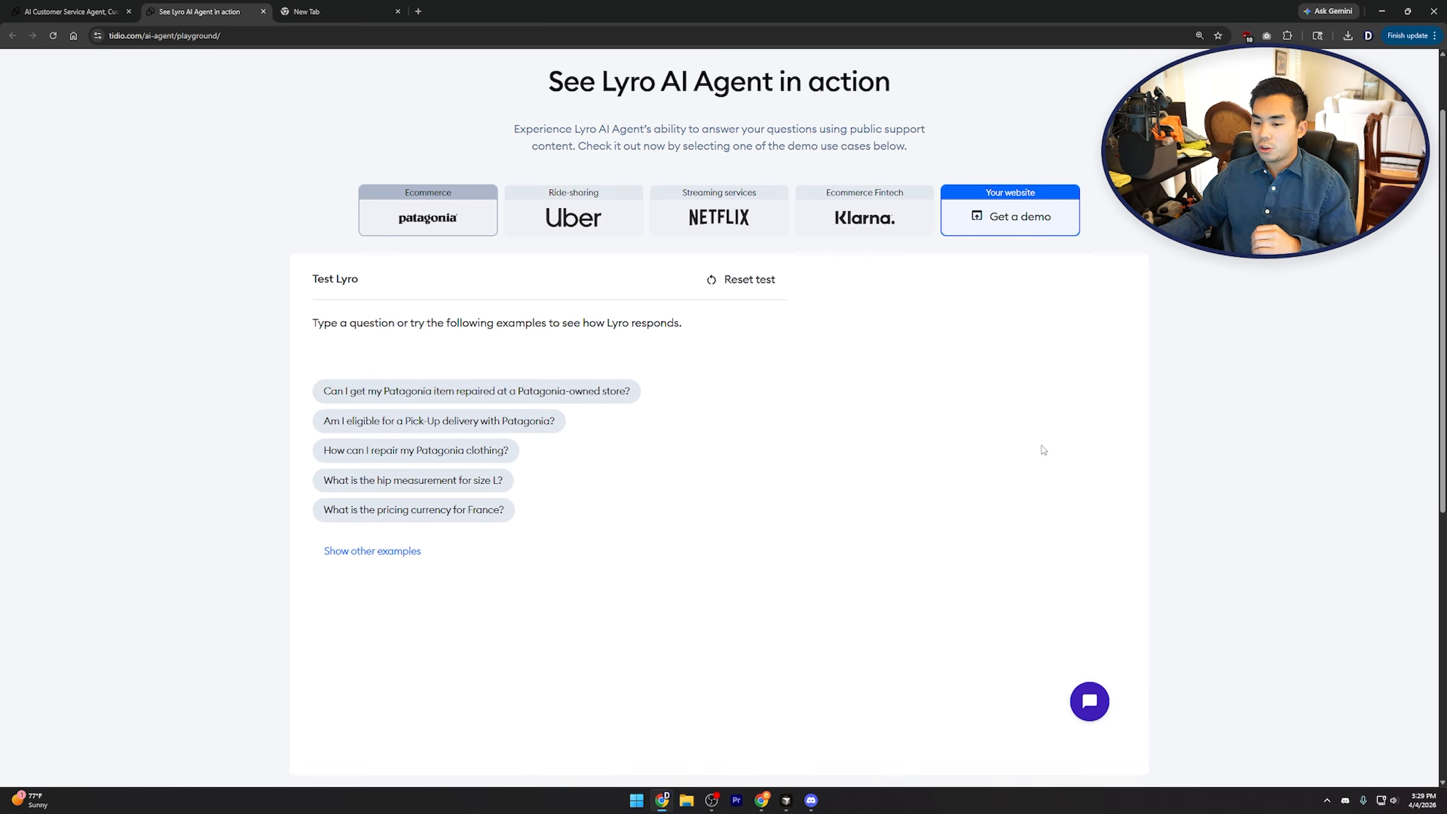
{"action": "scroll", "coordinate": [1043, 451], "scroll_direction": "down", "scroll_amount": 2}
{"action": "scroll", "coordinate": [885, 509], "scroll_direction": "up", "scroll_amount": 1}
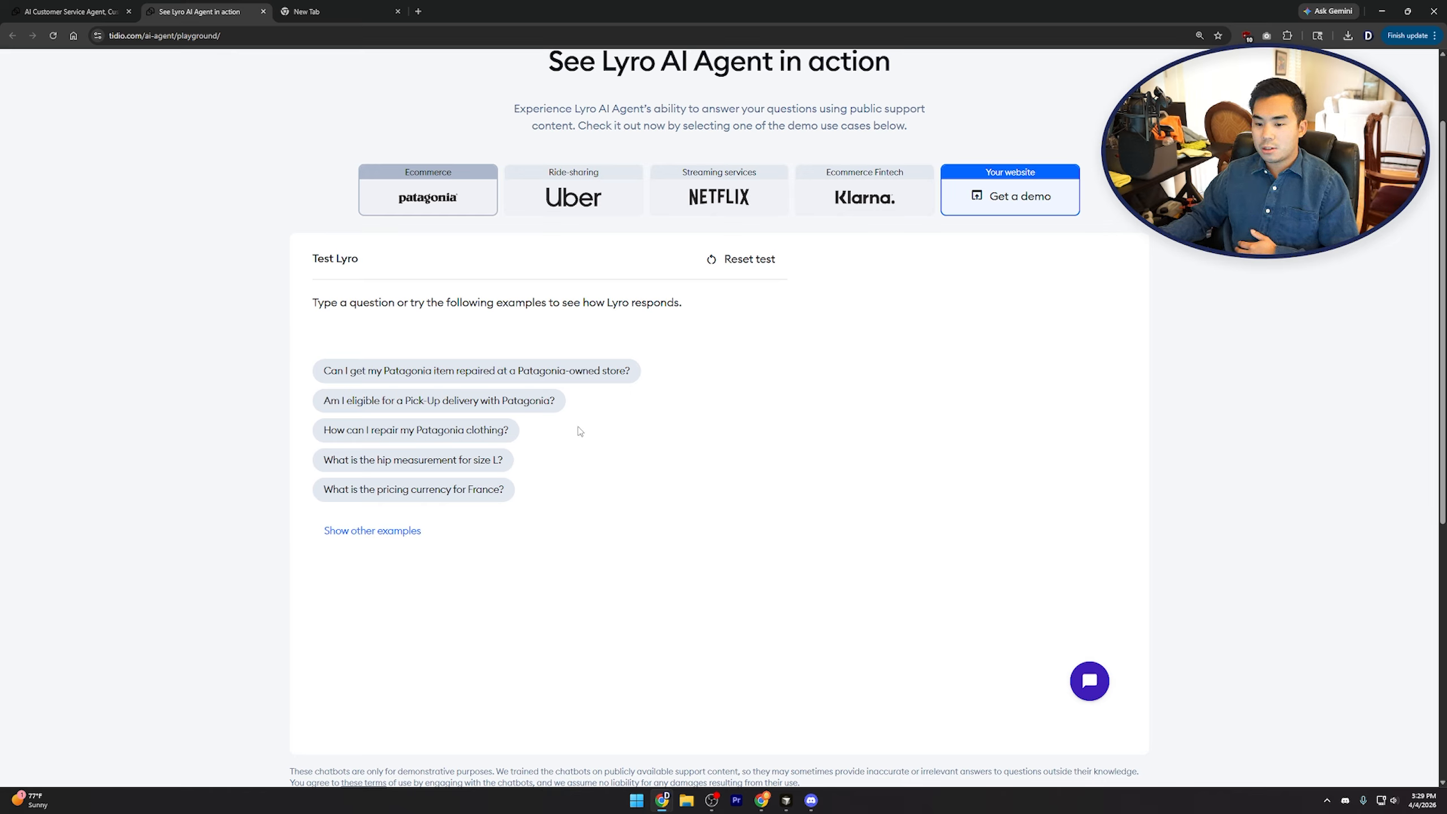
{"action": "left_click", "coordinate": [433, 463]}
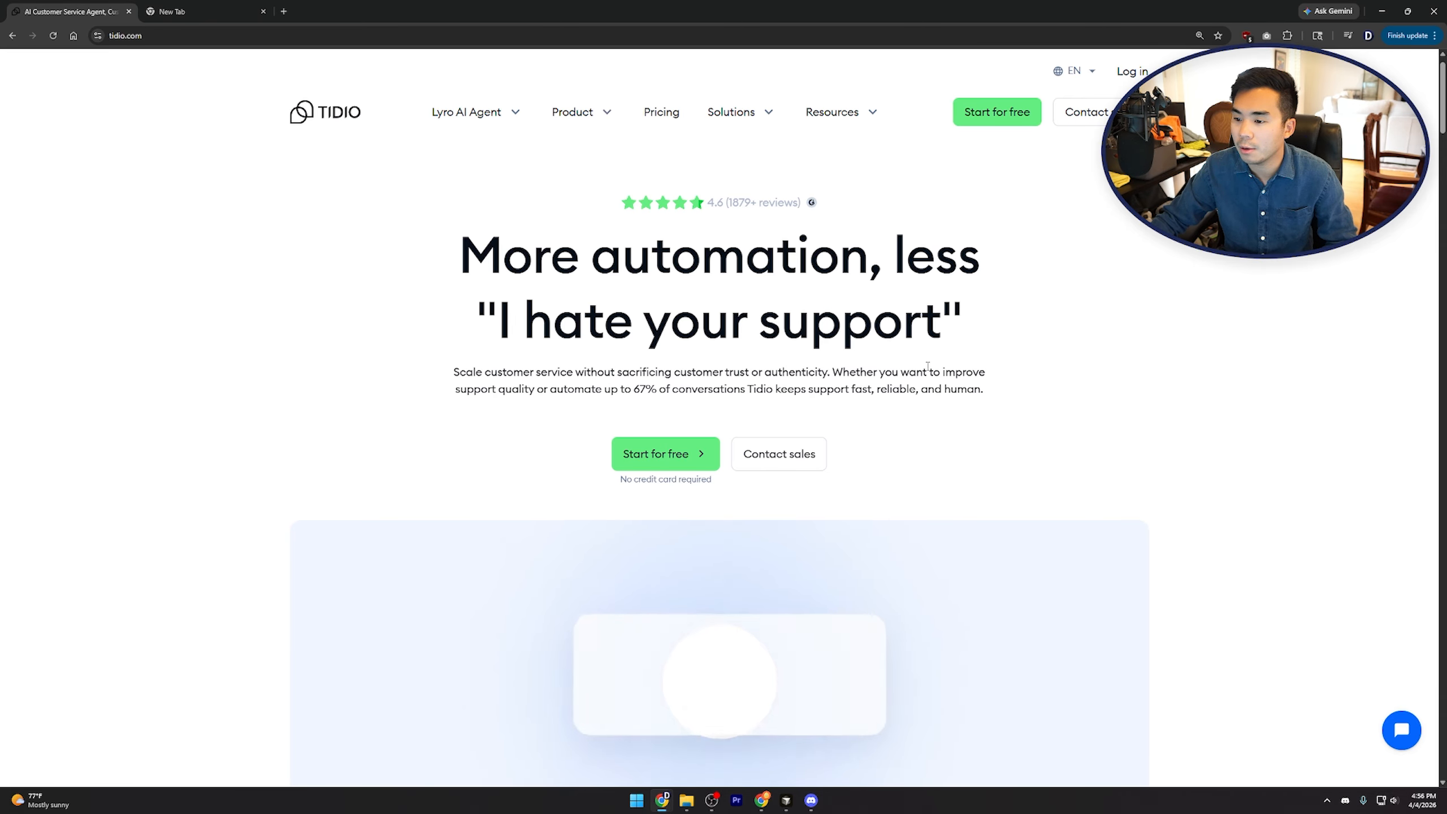
Sign up for a free Tidio account with a work email and submit the form
{"action": "left_click", "coordinate": [681, 461]}
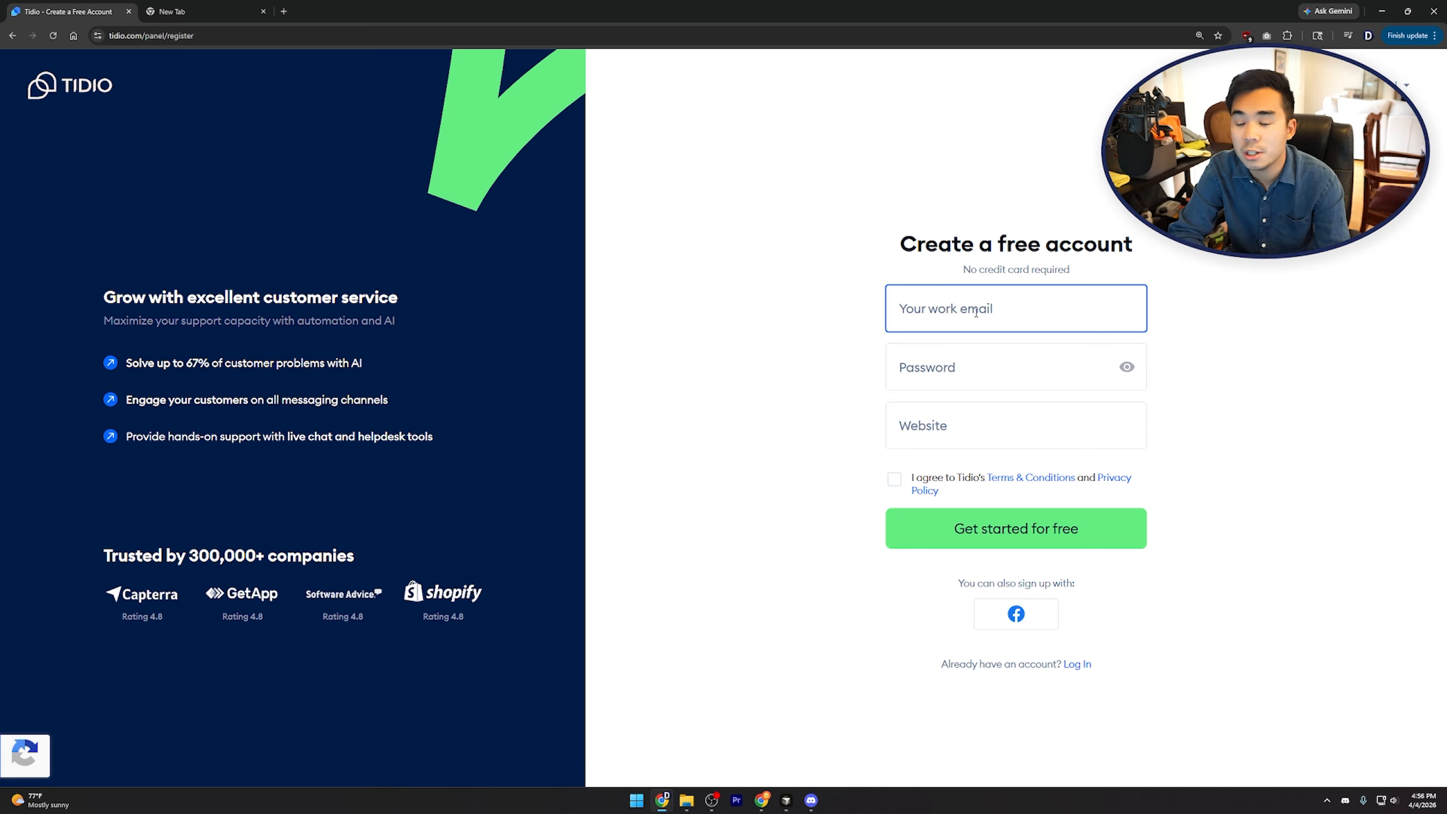
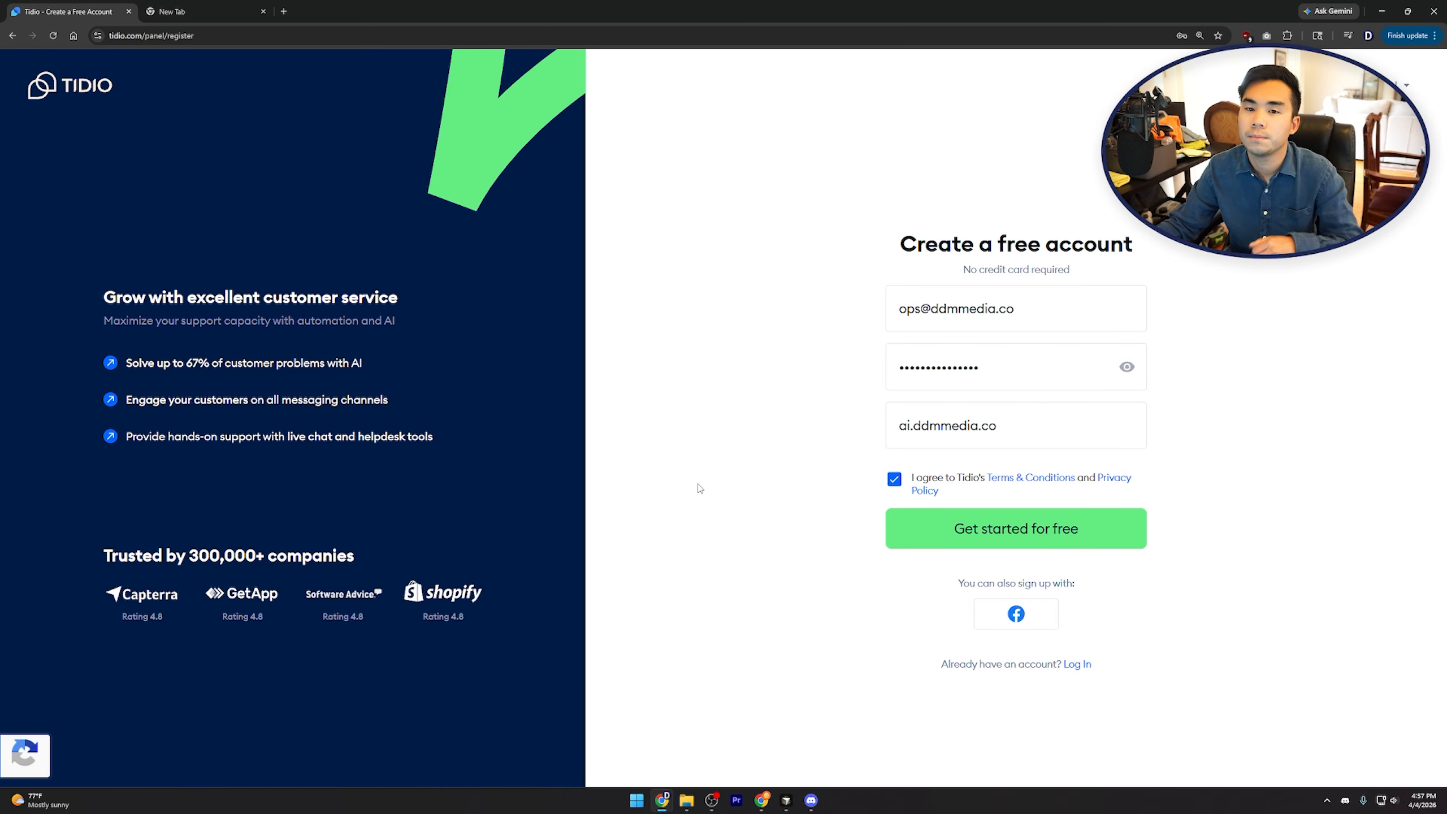
{"action": "key", "text": "Return"}
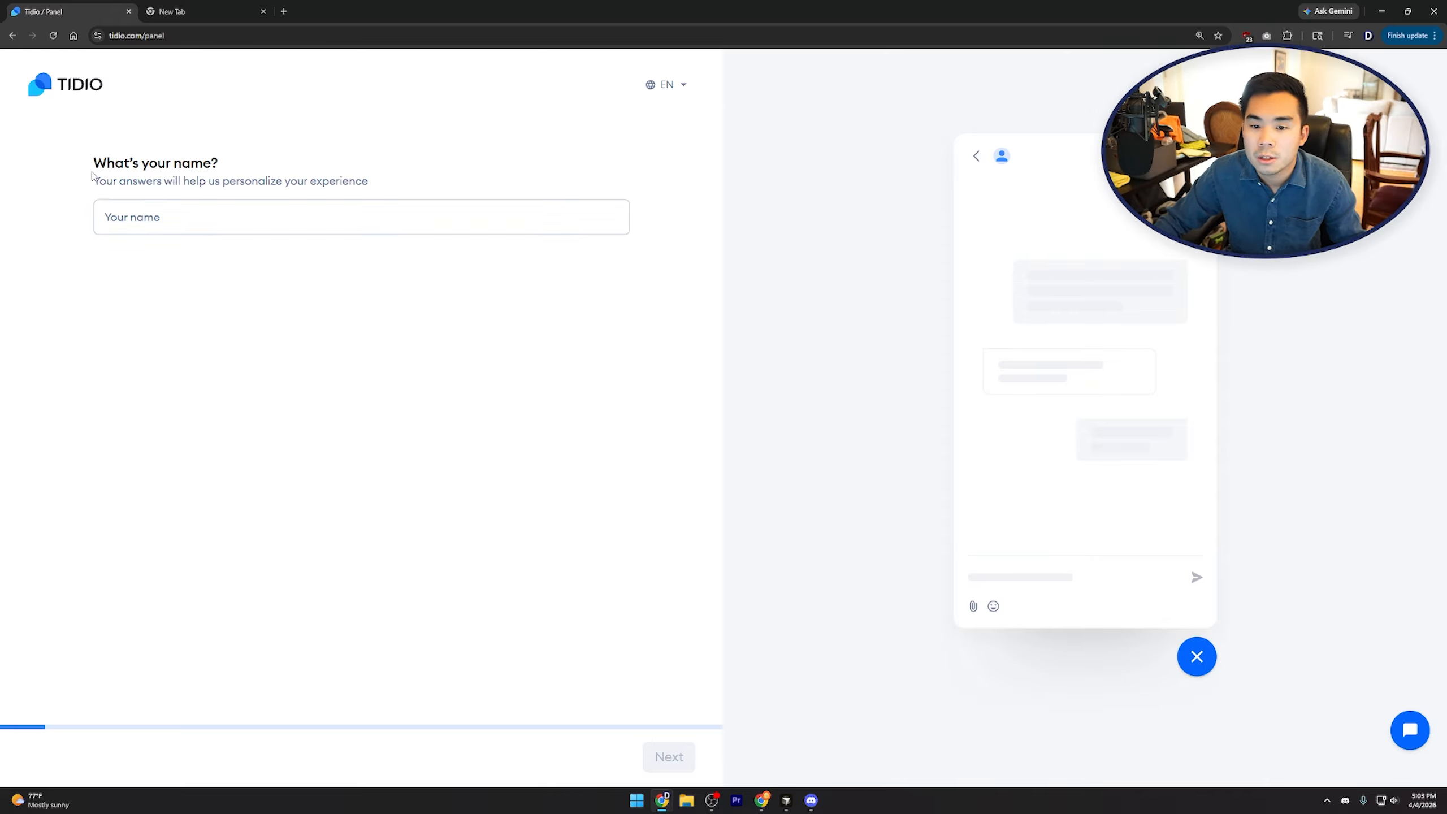
Enter DDM Media as the name in the onboarding survey
{"action": "left_click", "coordinate": [225, 206]}
{"action": "type", "text": "DDM Media"}
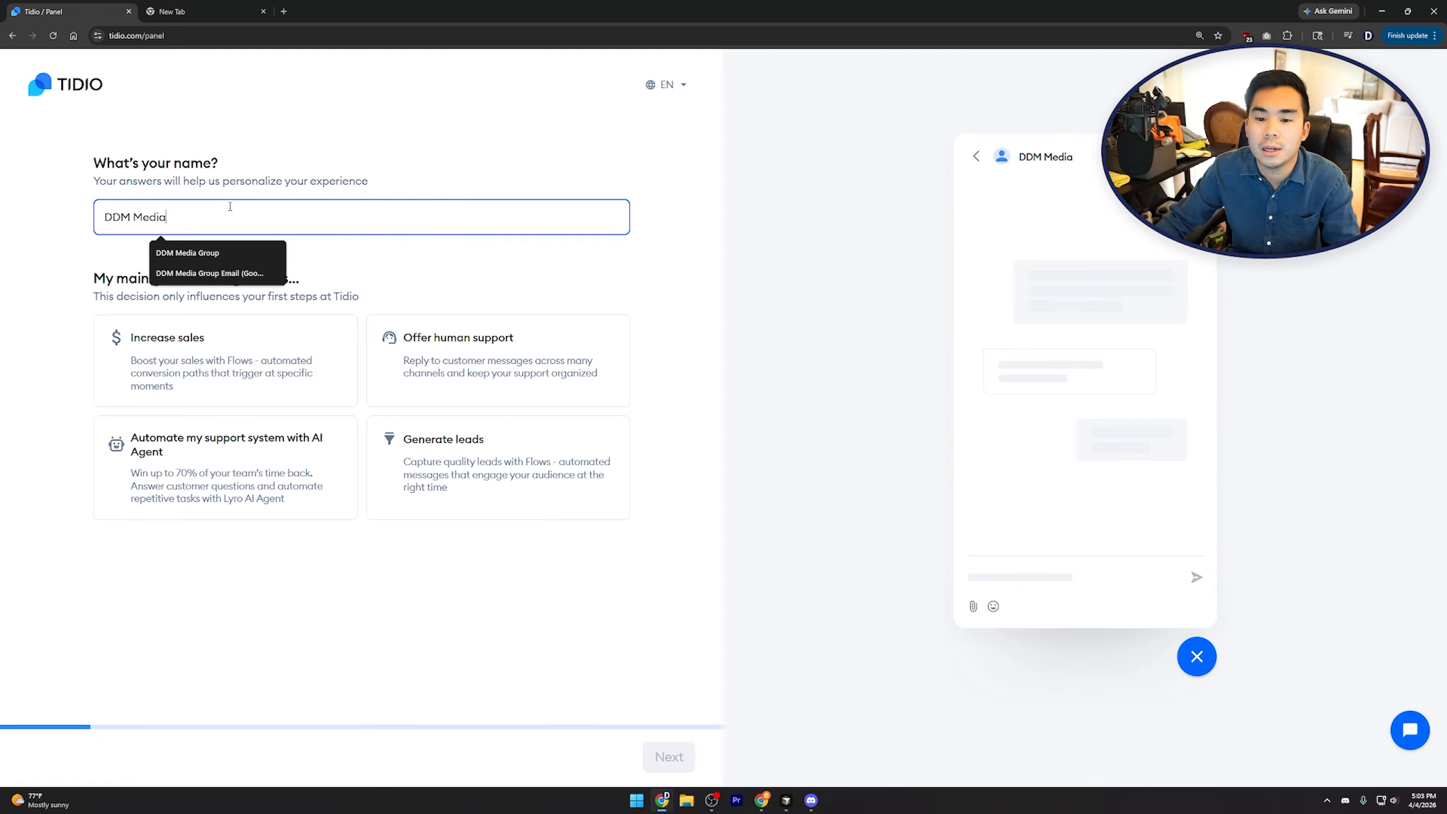
{"action": "left_click", "coordinate": [371, 155]}
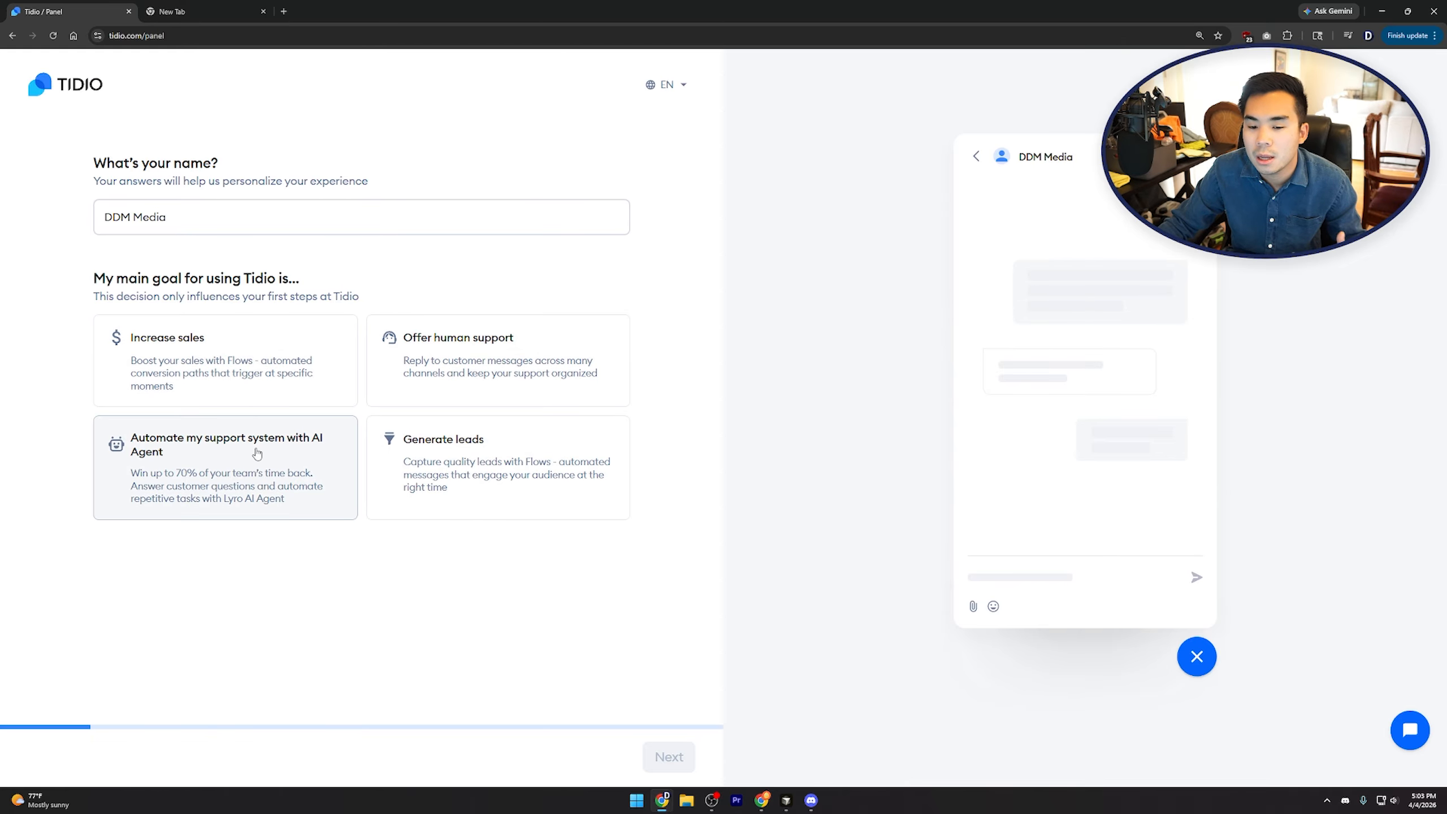
Choose AI Agent support automation over Website (via live chat) and continue
{"action": "left_click", "coordinate": [235, 475]}
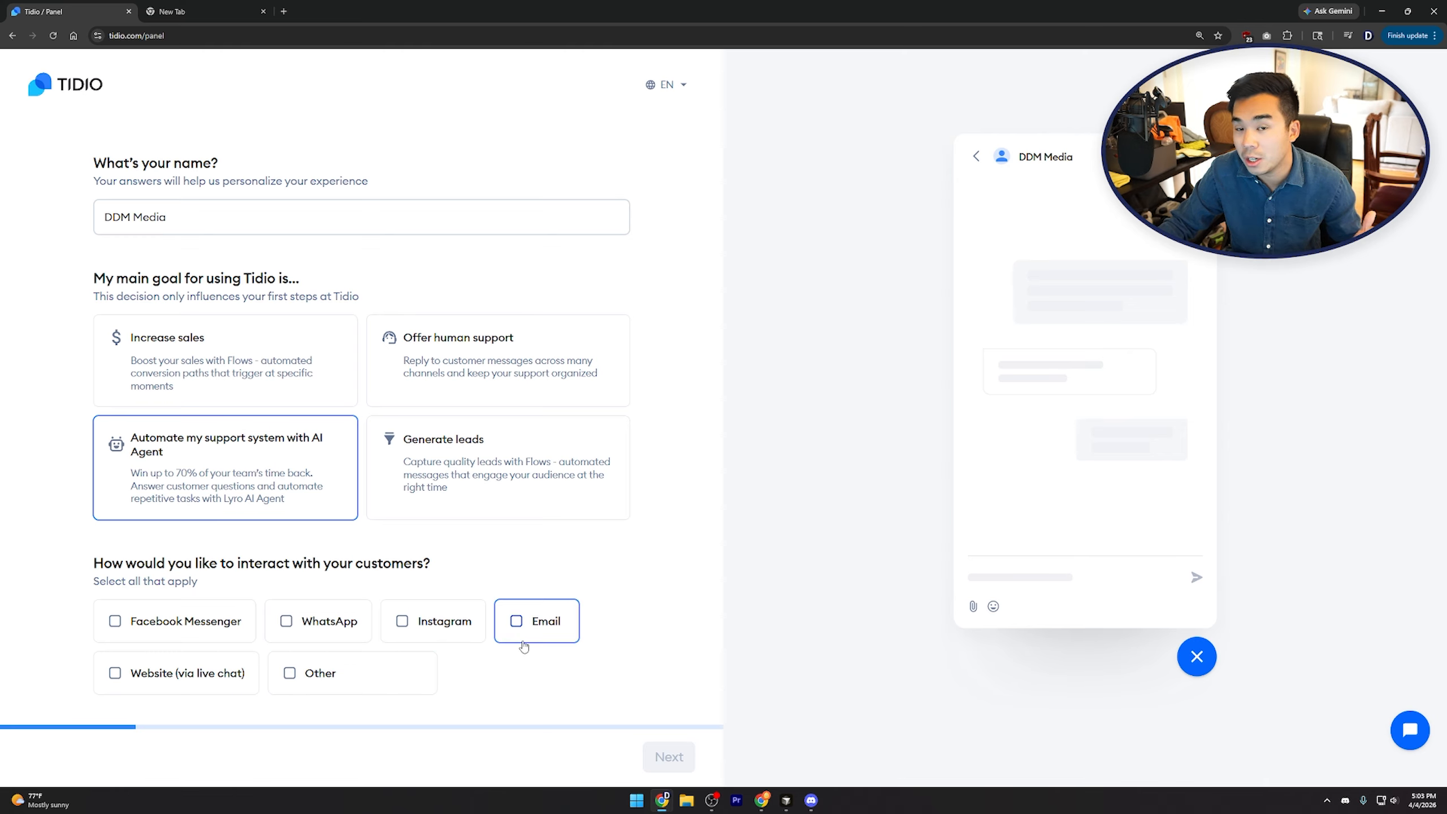
{"action": "left_click", "coordinate": [173, 681]}
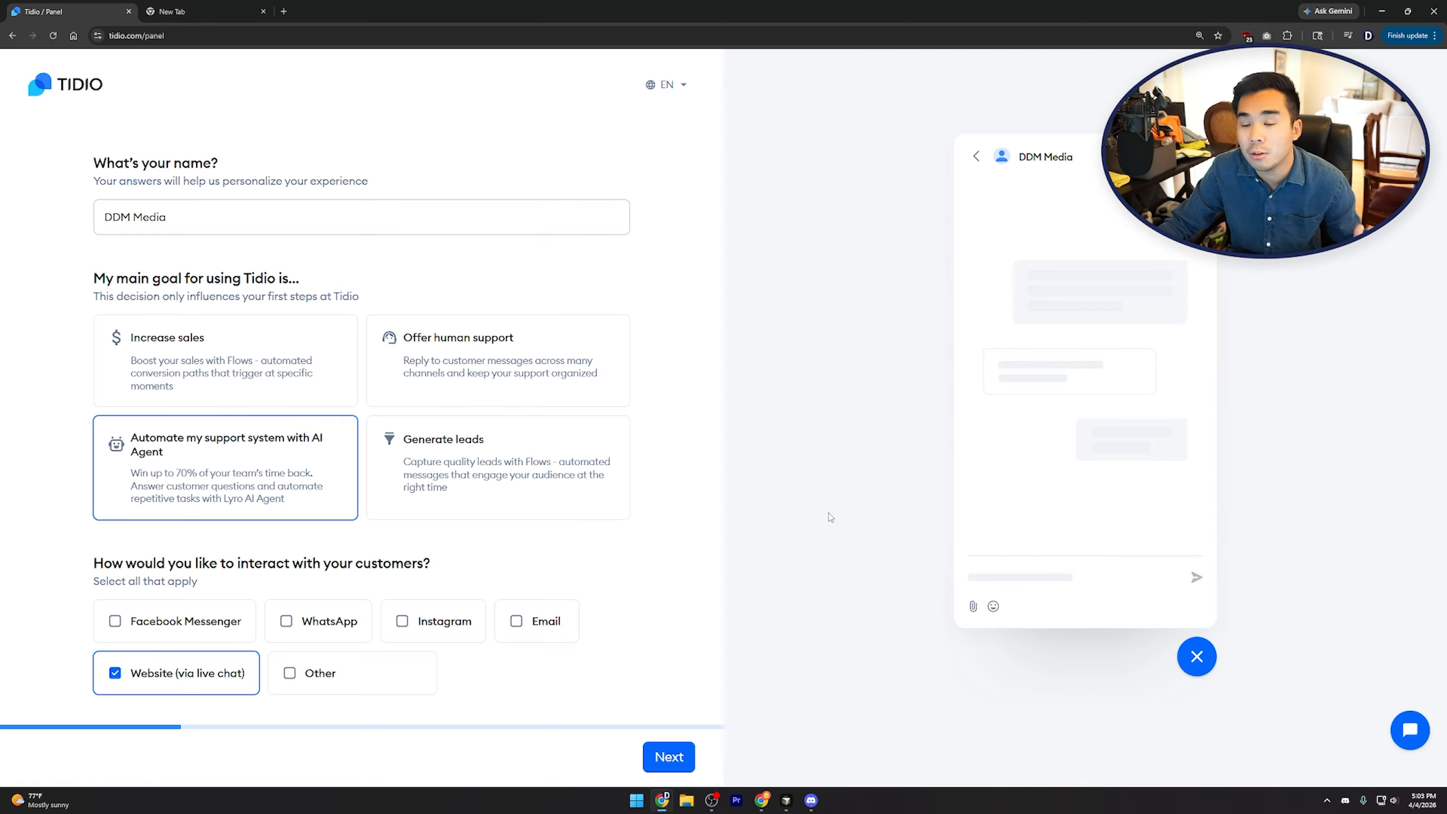
{"action": "left_click", "coordinate": [669, 758]}
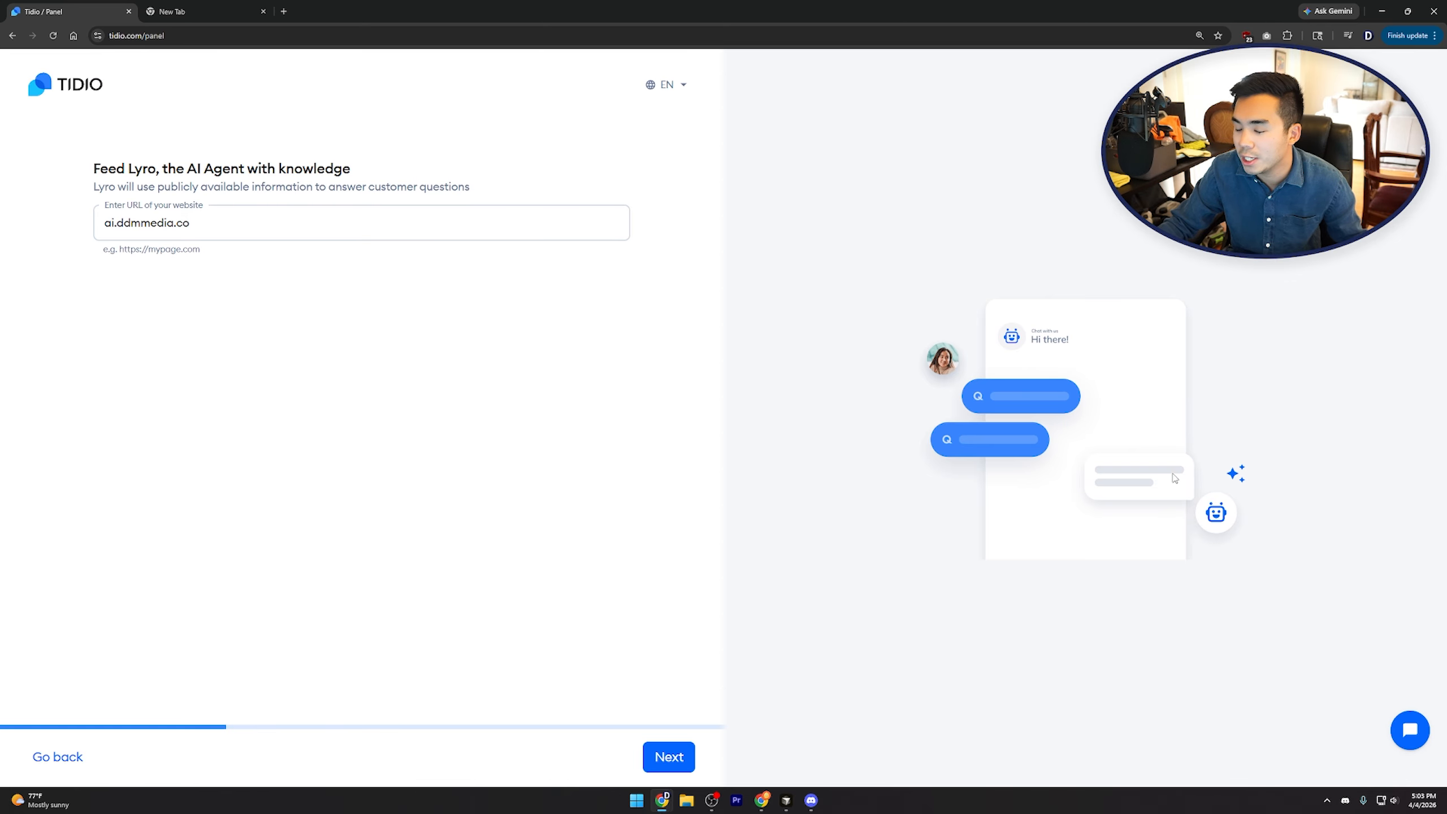
Keep ai.ddmmedia.co as the website URL Lyro learns from and continue
{"action": "left_click", "coordinate": [248, 226]}
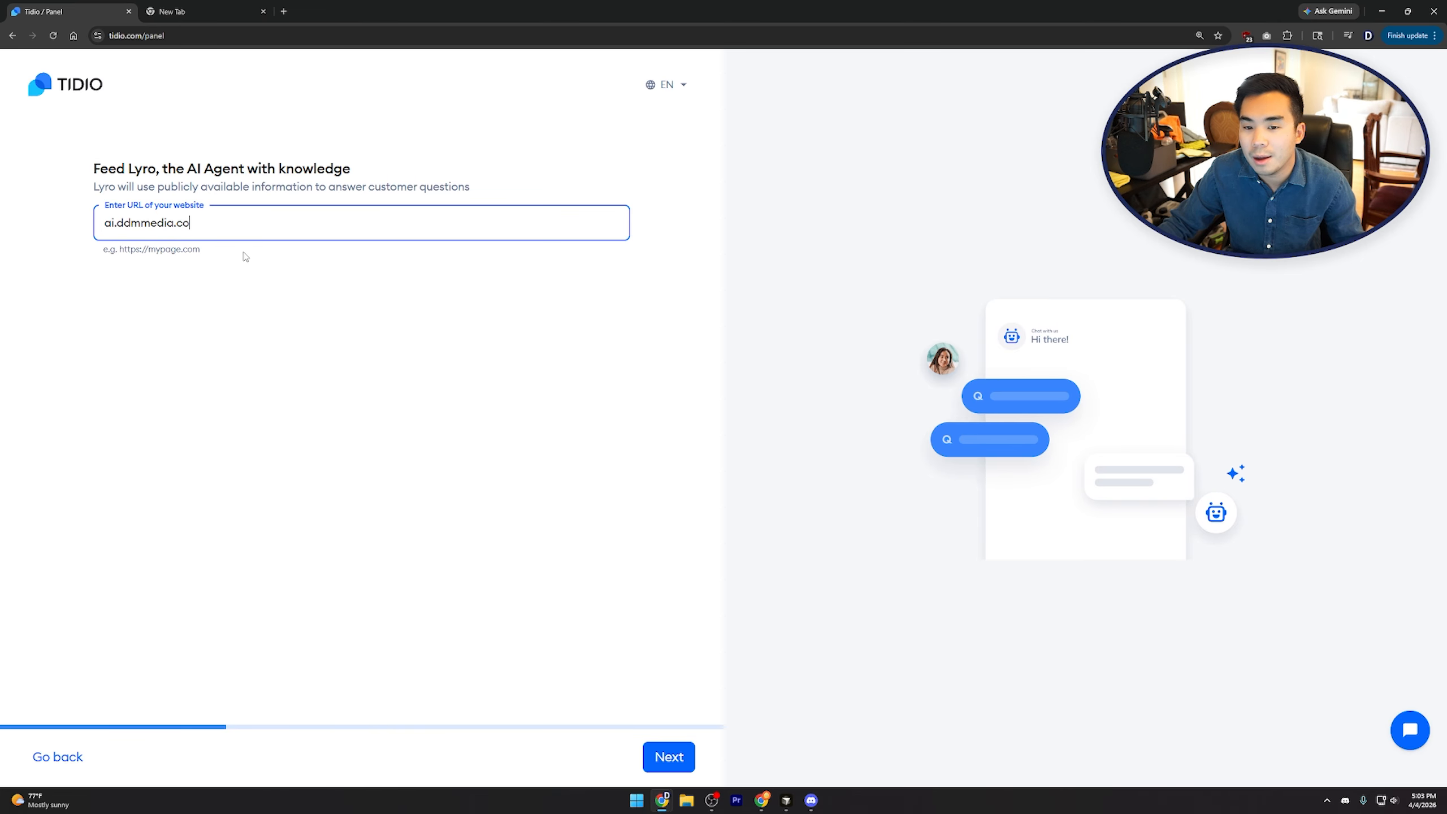
{"action": "left_click", "coordinate": [216, 265]}
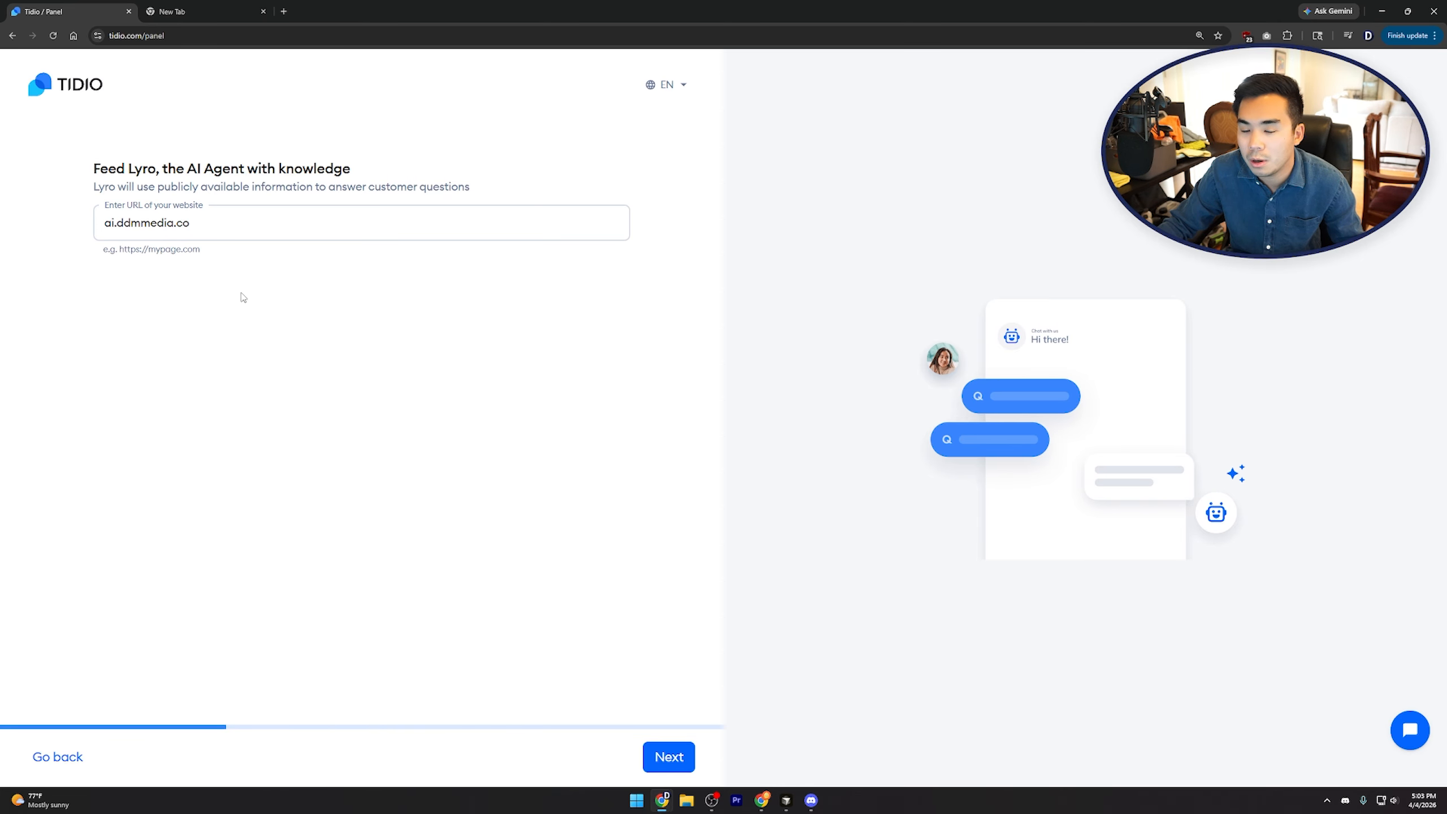
{"action": "double_click", "coordinate": [182, 226]}
{"action": "left_click", "coordinate": [270, 307]}
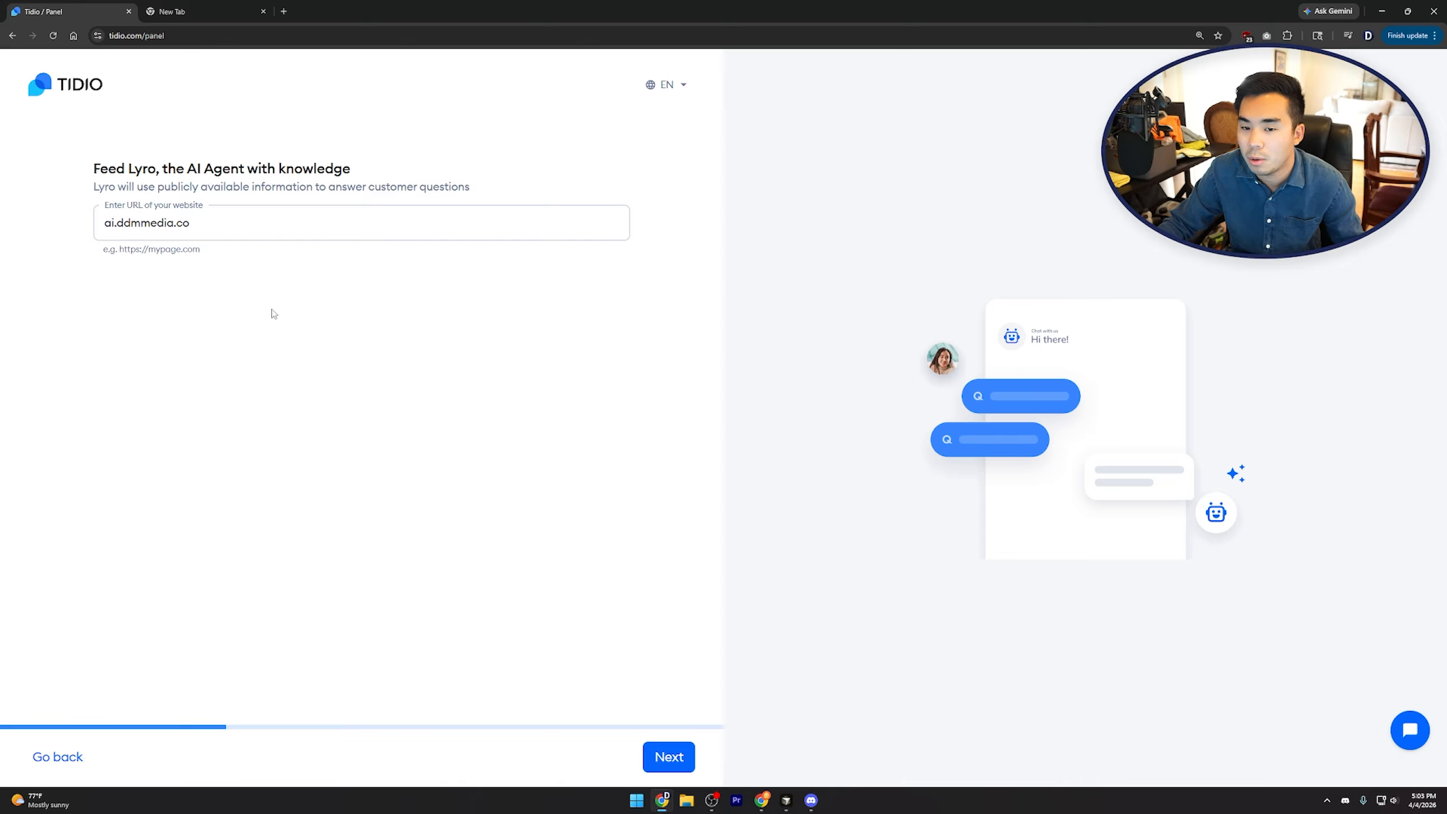
{"action": "left_click", "coordinate": [669, 756]}
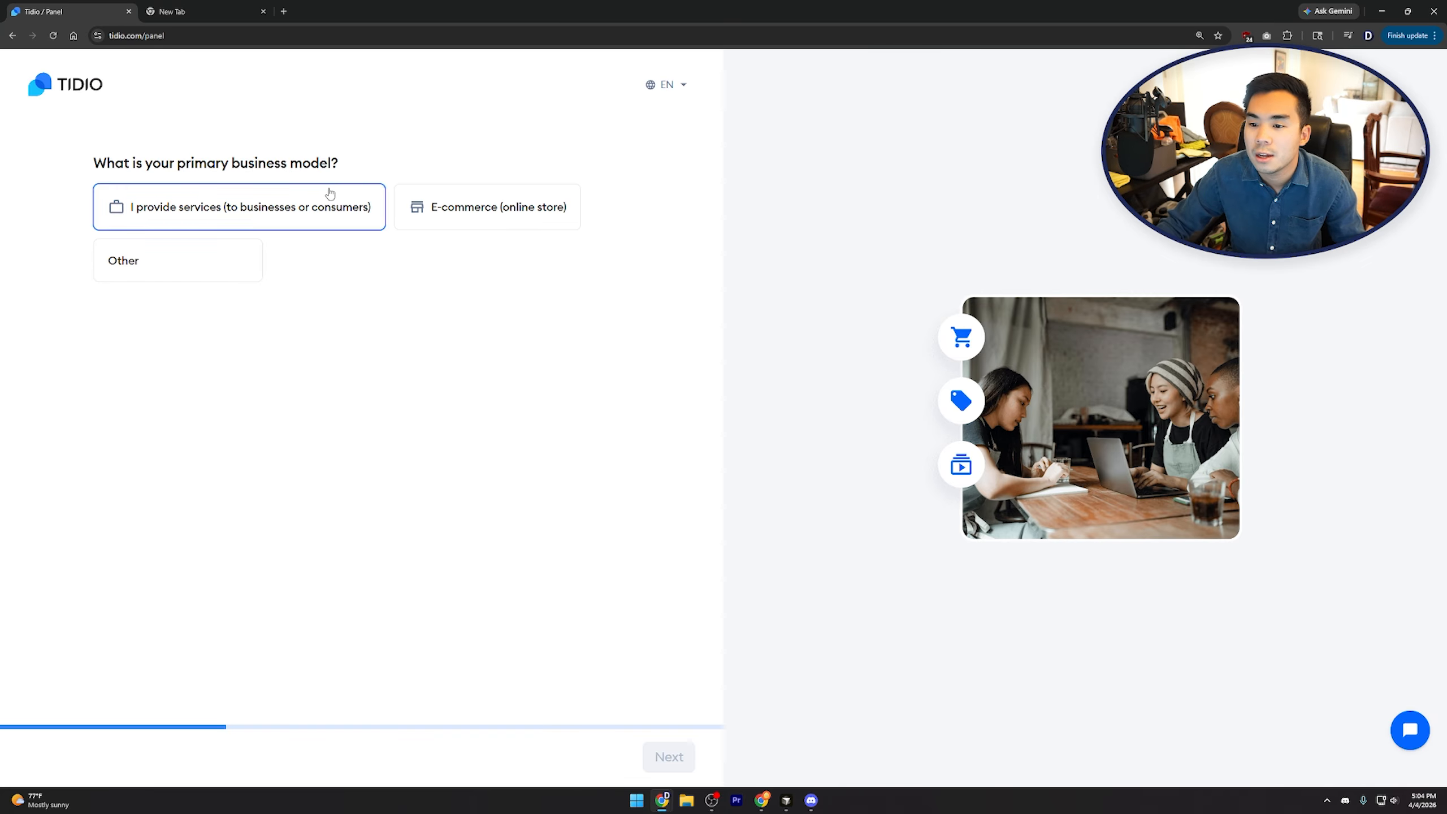
Answer services business, Financial & Legal Services industry, and 200 - 999 monthly conversations
{"action": "left_click", "coordinate": [330, 220]}
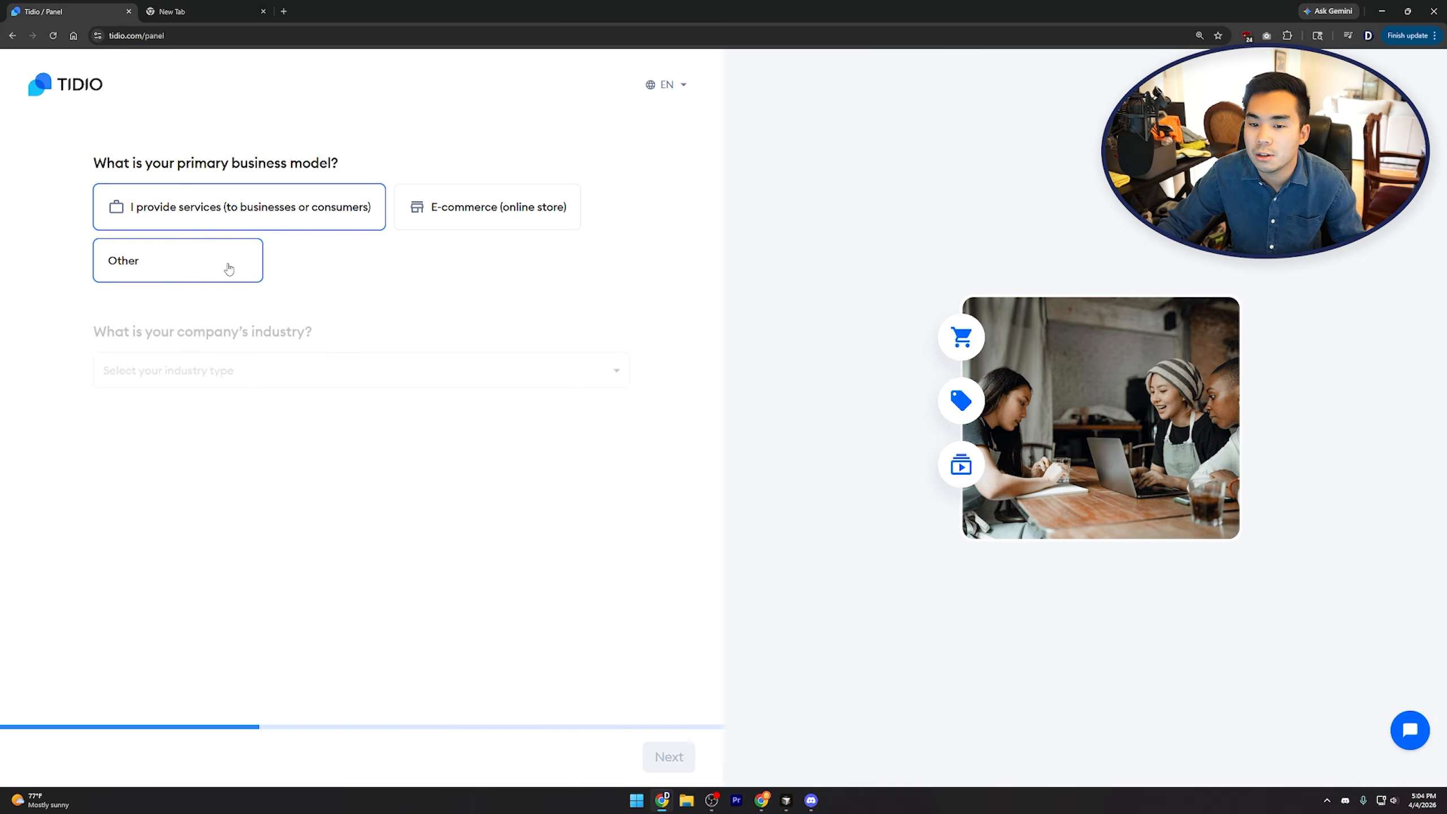
{"action": "left_click", "coordinate": [245, 363]}
{"action": "scroll", "coordinate": [627, 408], "scroll_direction": "down", "scroll_amount": 2}
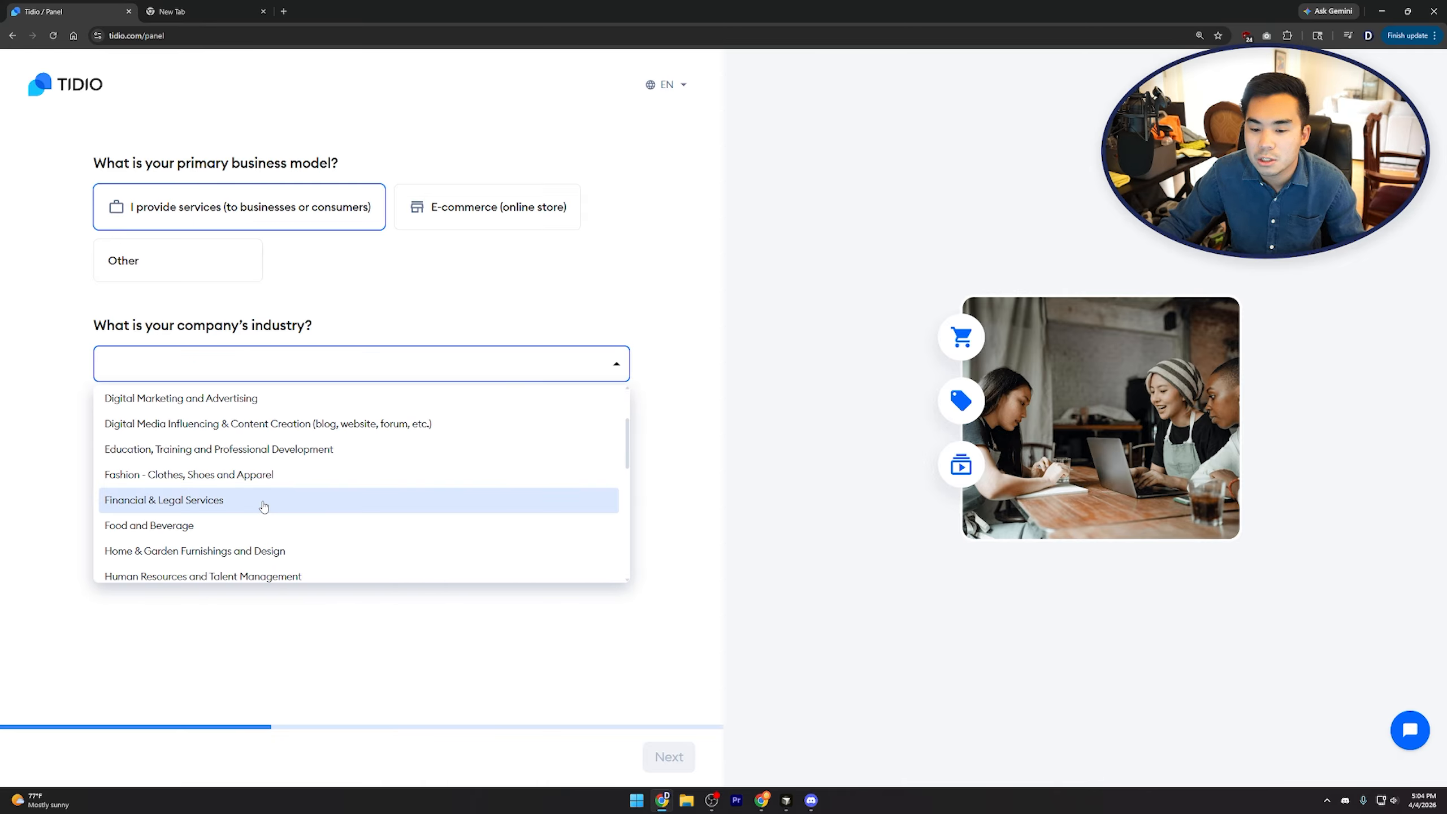
{"action": "left_click", "coordinate": [263, 505]}
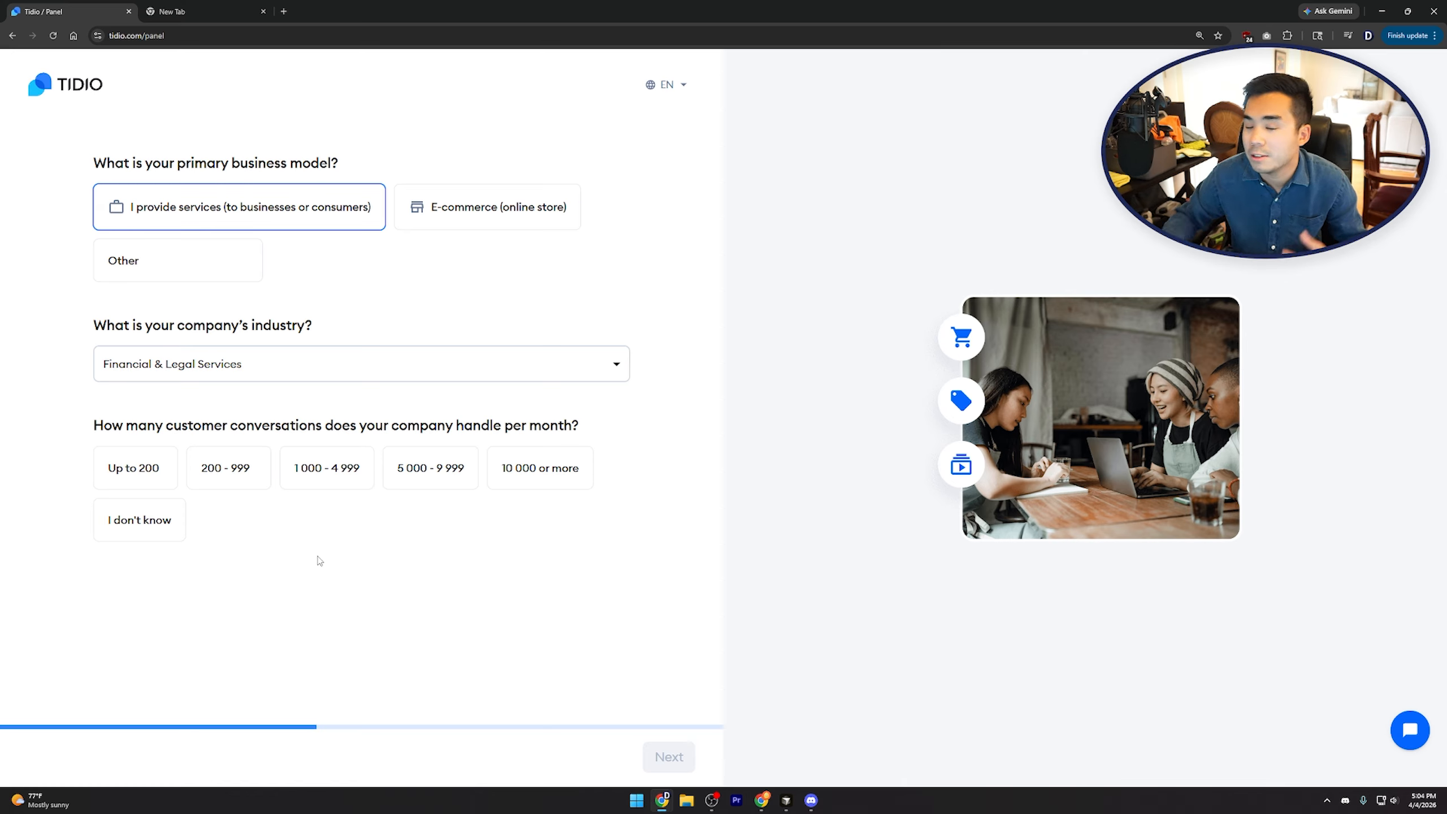
{"action": "left_click", "coordinate": [237, 455]}
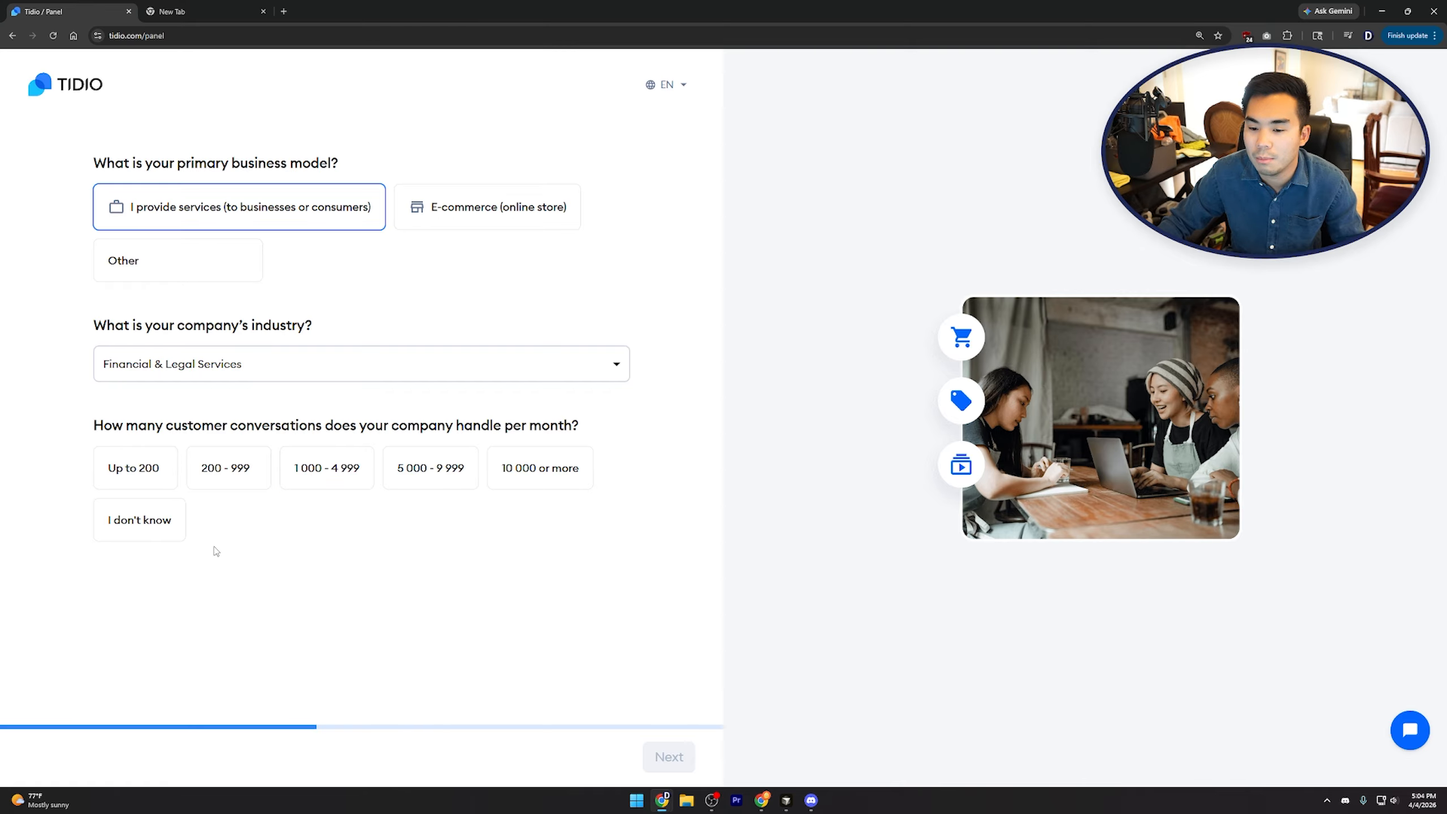
{"action": "left_click", "coordinate": [234, 481]}
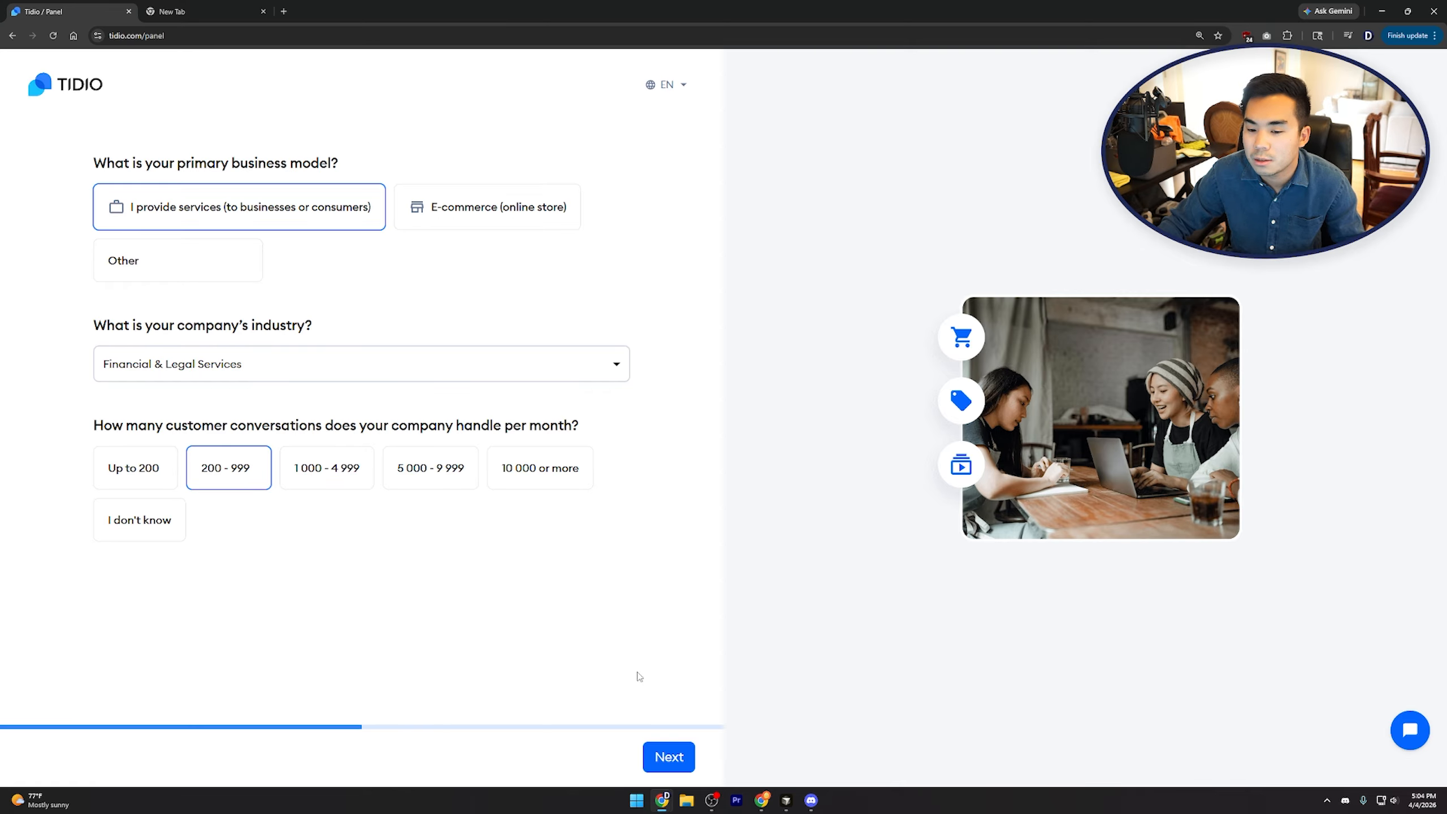
{"action": "left_click", "coordinate": [672, 762]}
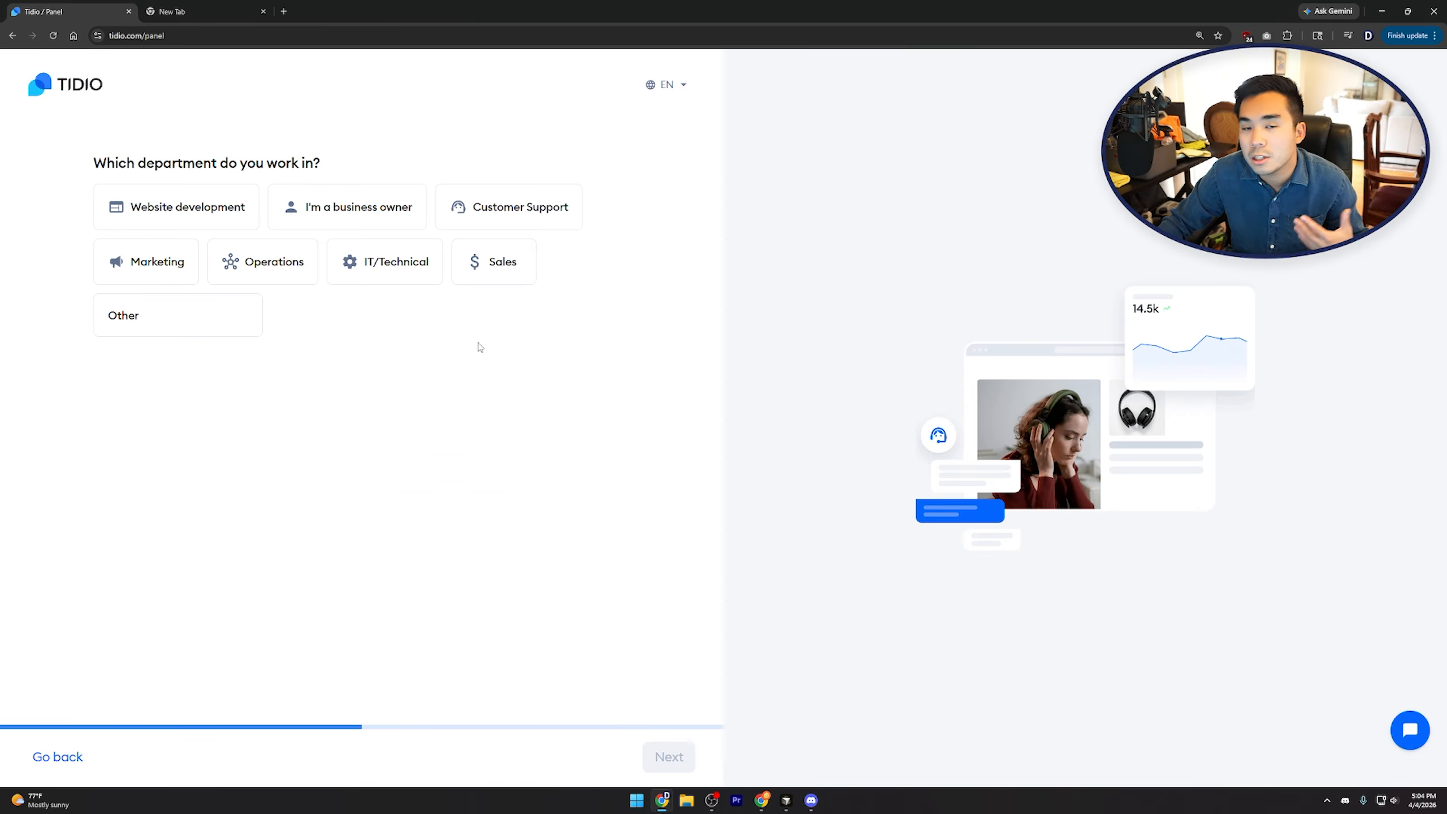
Set the department to Marketing
{"action": "left_click", "coordinate": [165, 268]}
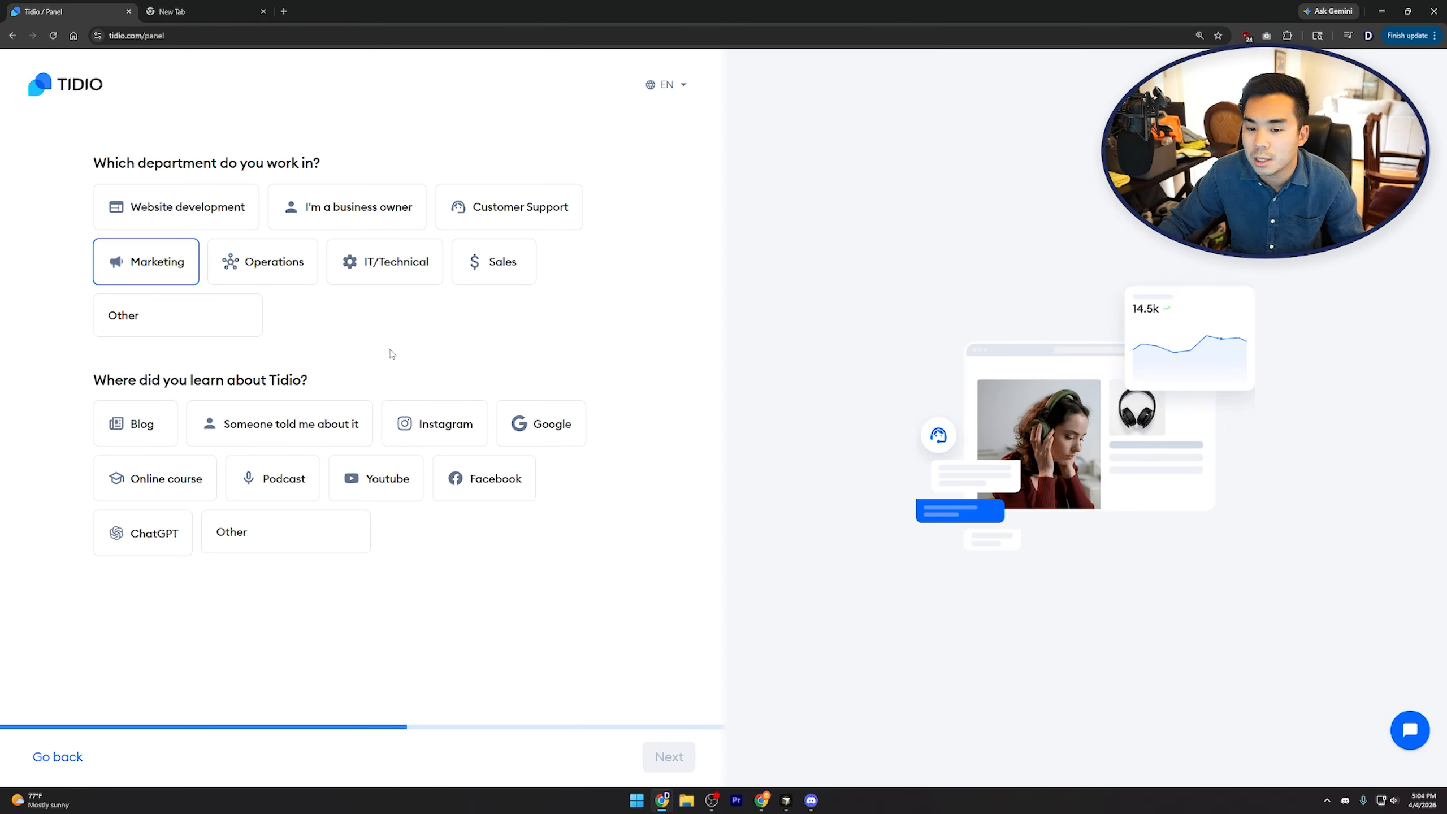
{"action": "left_click", "coordinate": [360, 216]}
{"action": "left_click", "coordinate": [134, 270]}
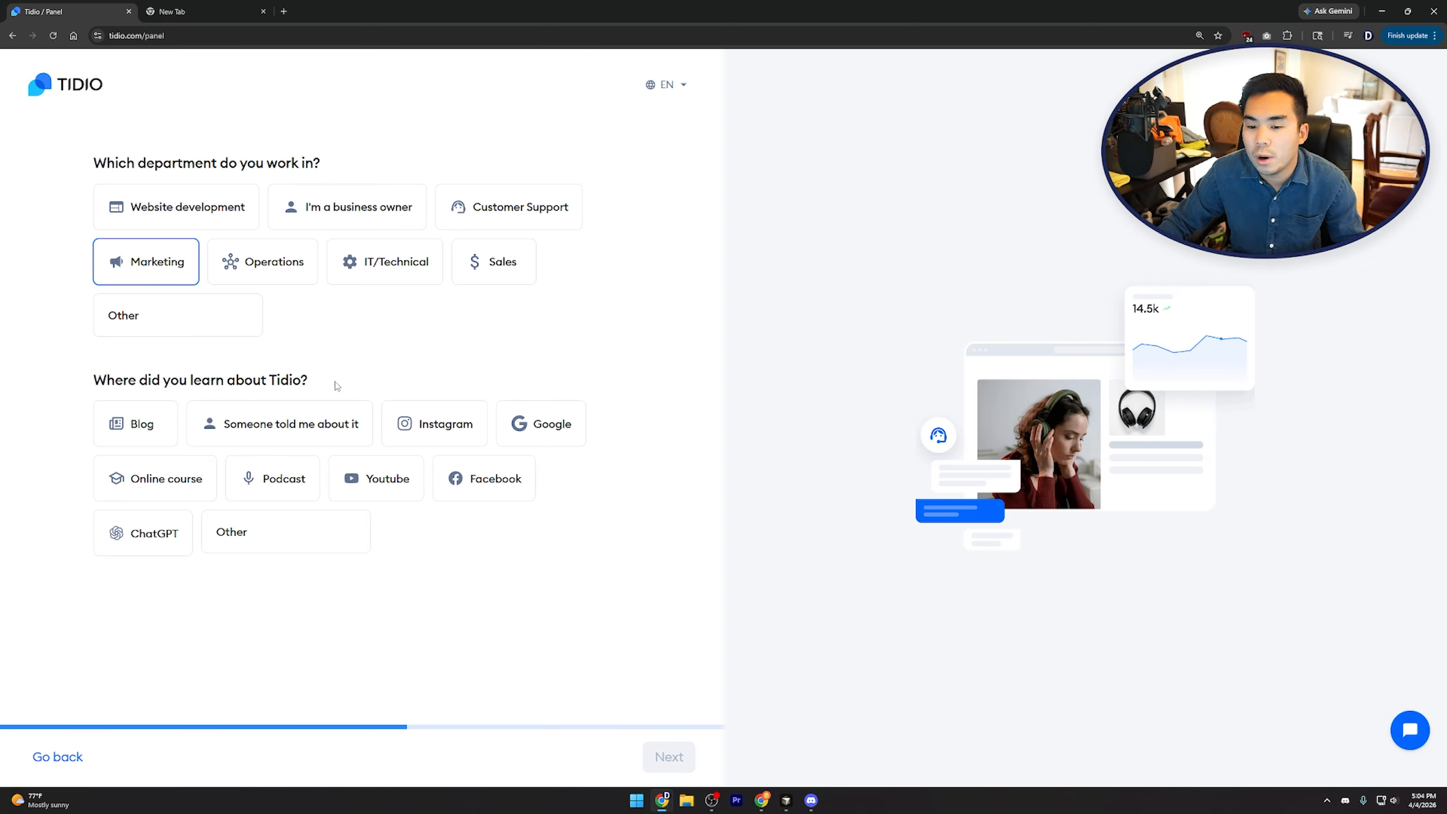
Record Tidio as found via the YouTube channel DDM Media and continue
{"action": "left_click", "coordinate": [391, 486]}
{"action": "left_click", "coordinate": [288, 625]}
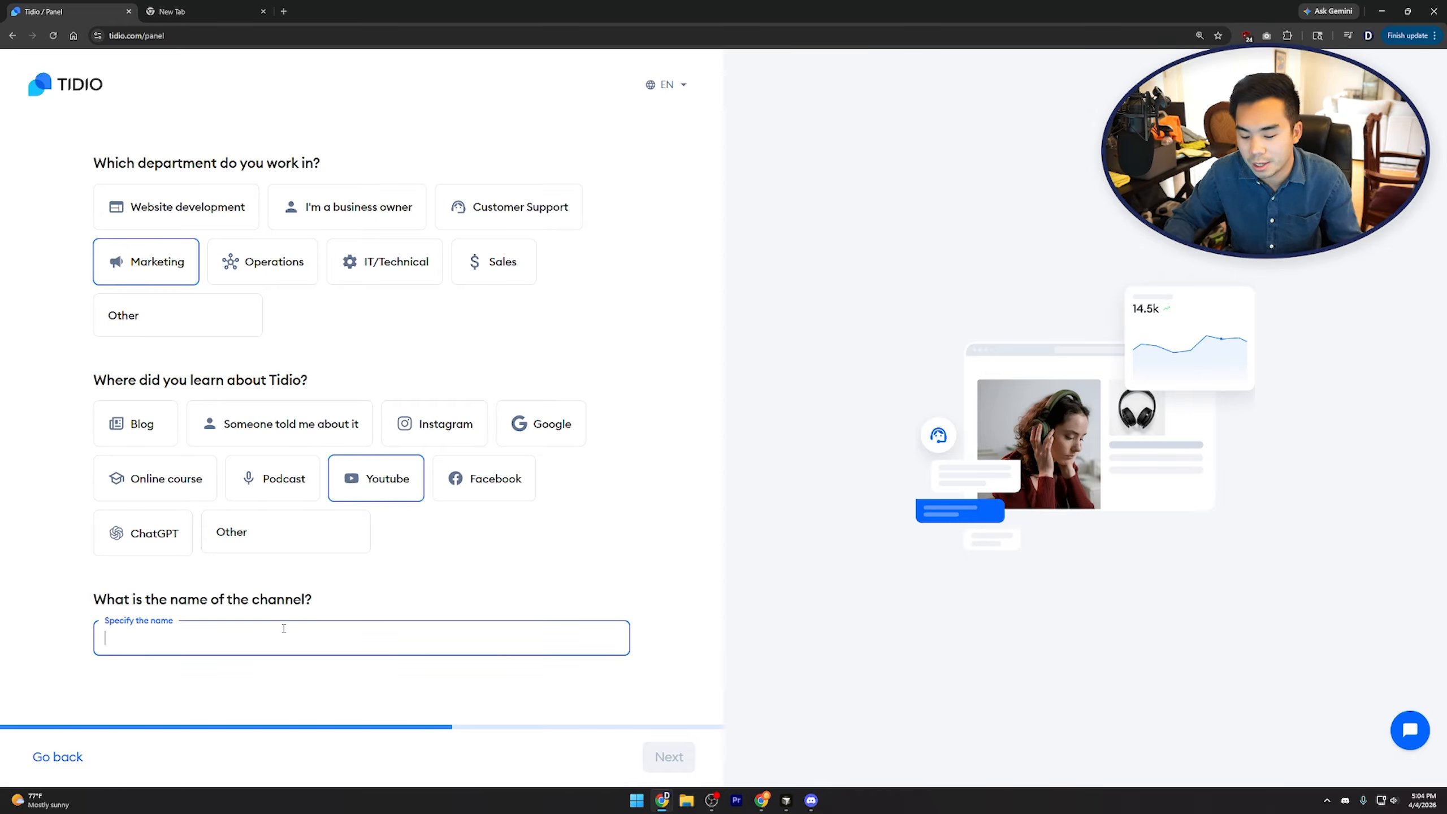
{"action": "type", "text": "DDM Media"}
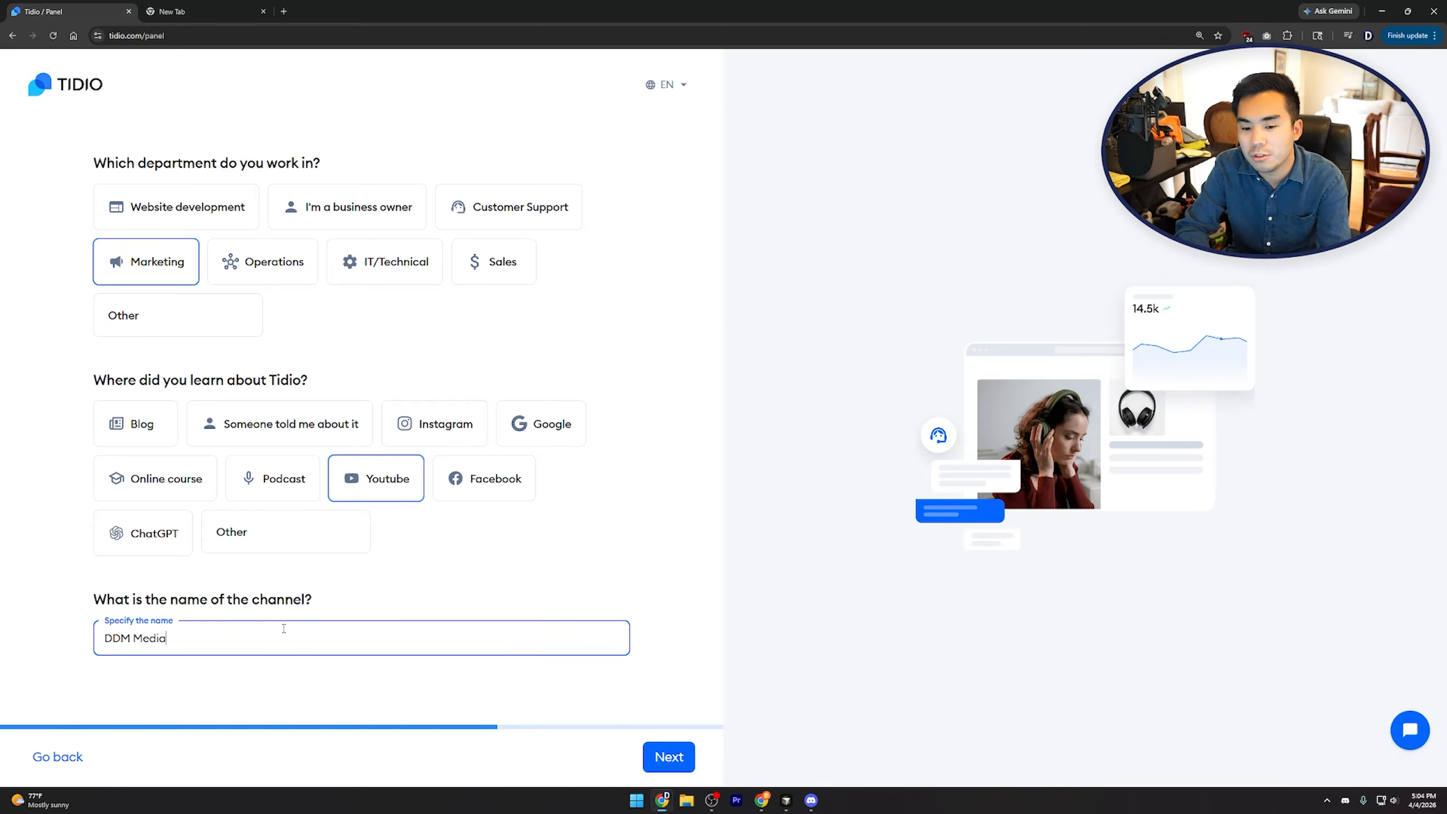
{"action": "left_click", "coordinate": [581, 569]}
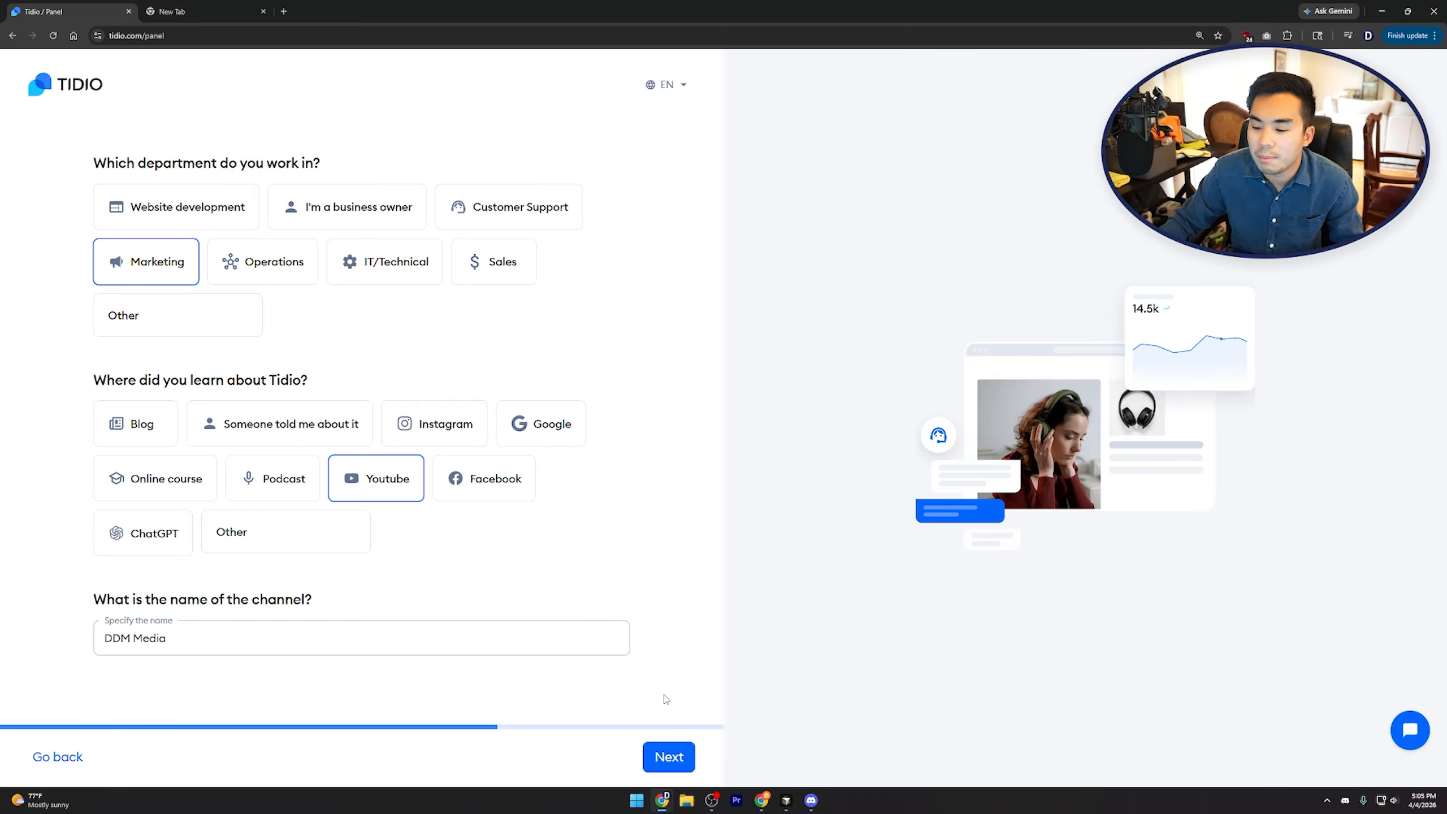
{"action": "left_click", "coordinate": [681, 756]}
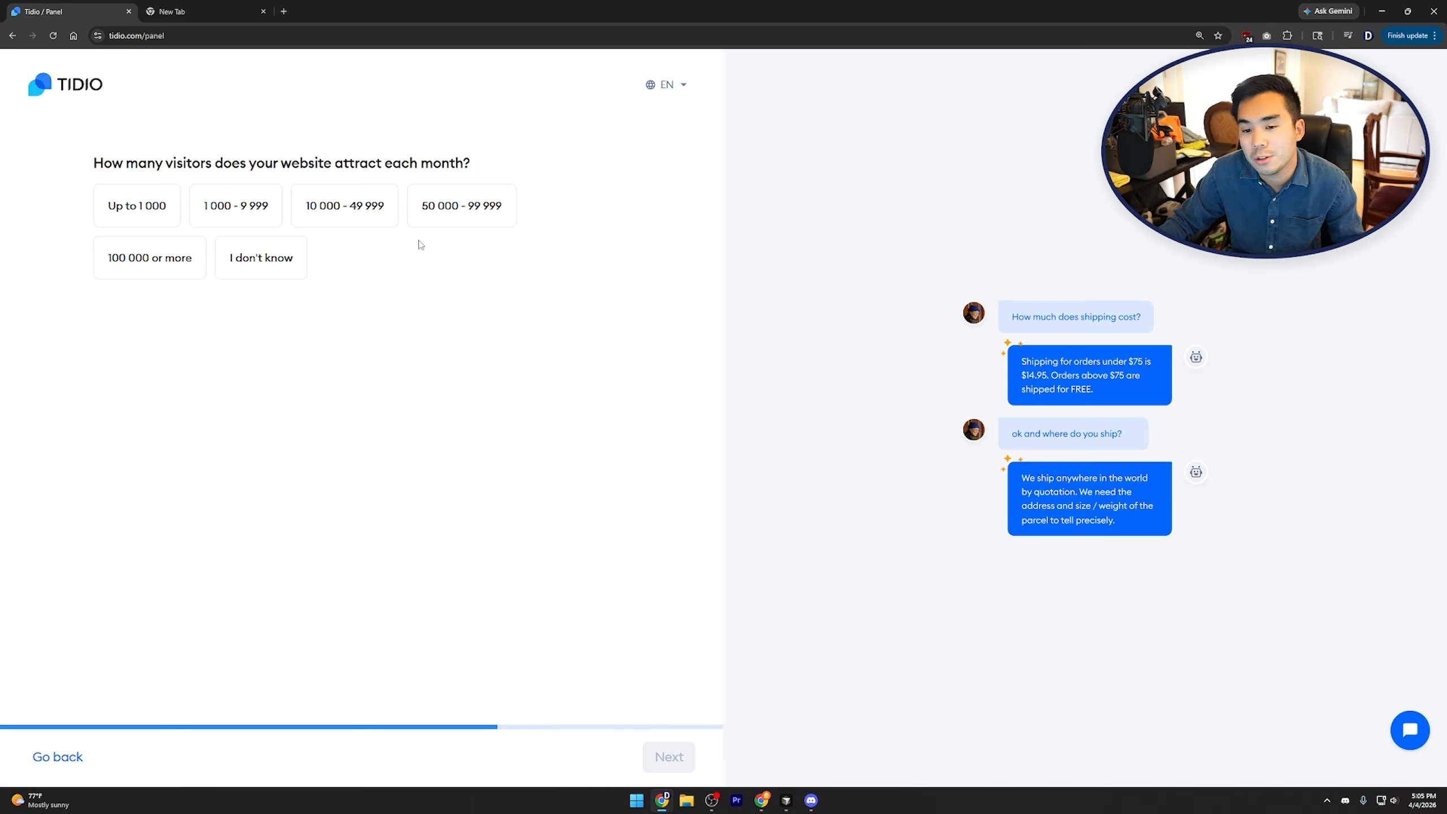
Answer 1 000 - 9 999 monthly visitors, a WordPress site and 2 - 5 agents, then submit
{"action": "left_click", "coordinate": [235, 205]}
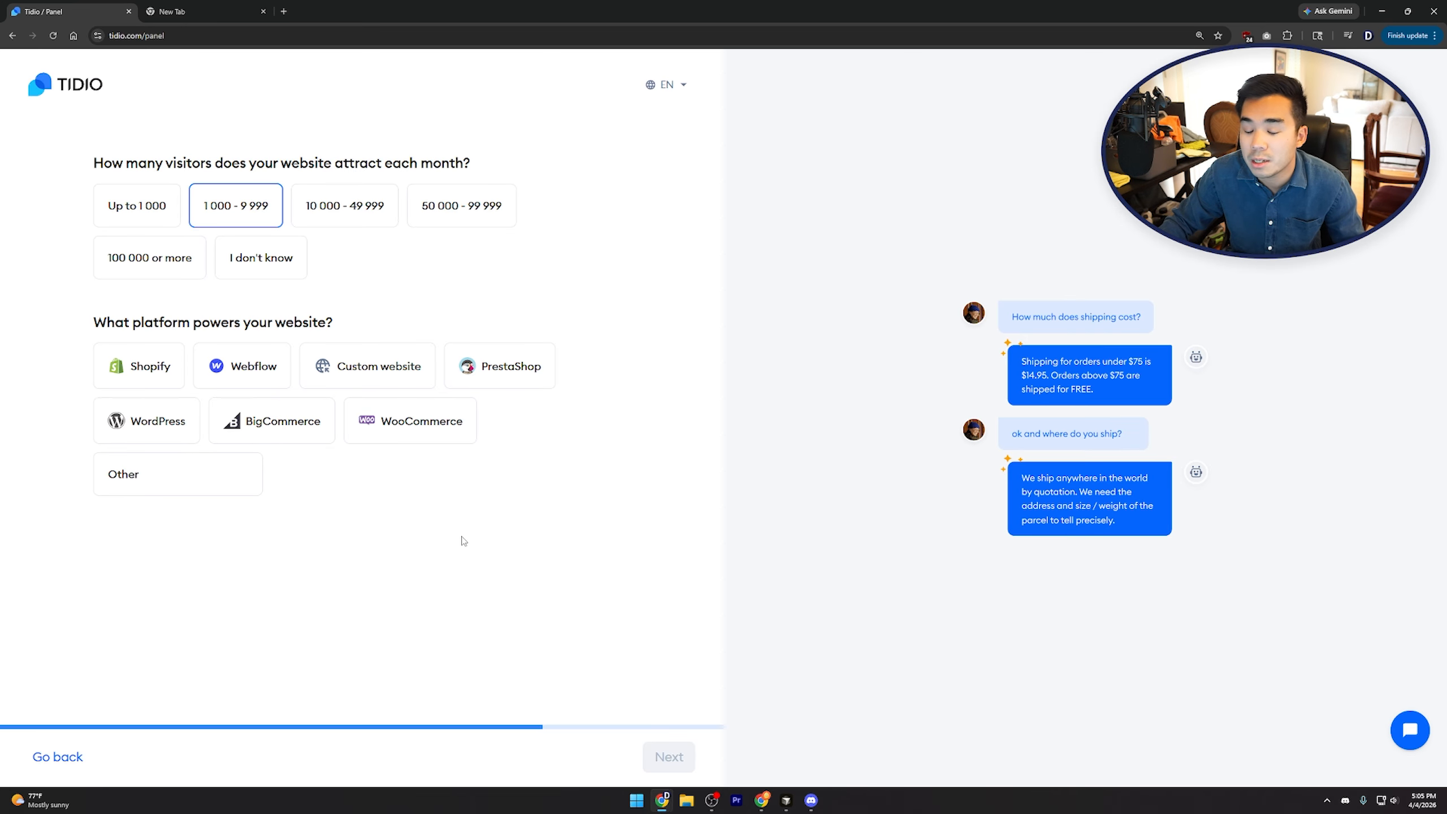
{"action": "left_click", "coordinate": [122, 432]}
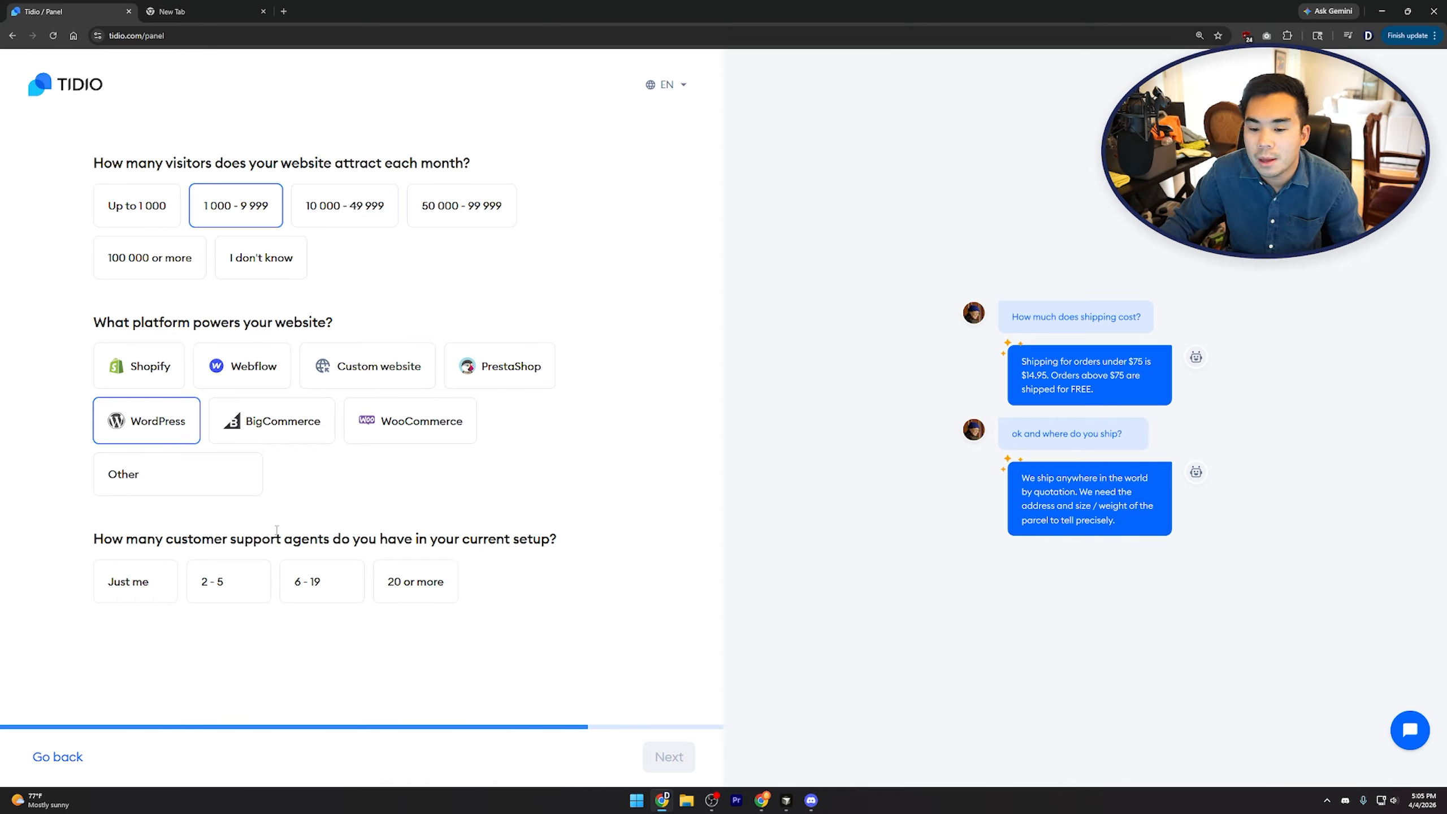
{"action": "left_click", "coordinate": [229, 582]}
{"action": "left_click", "coordinate": [669, 758]}
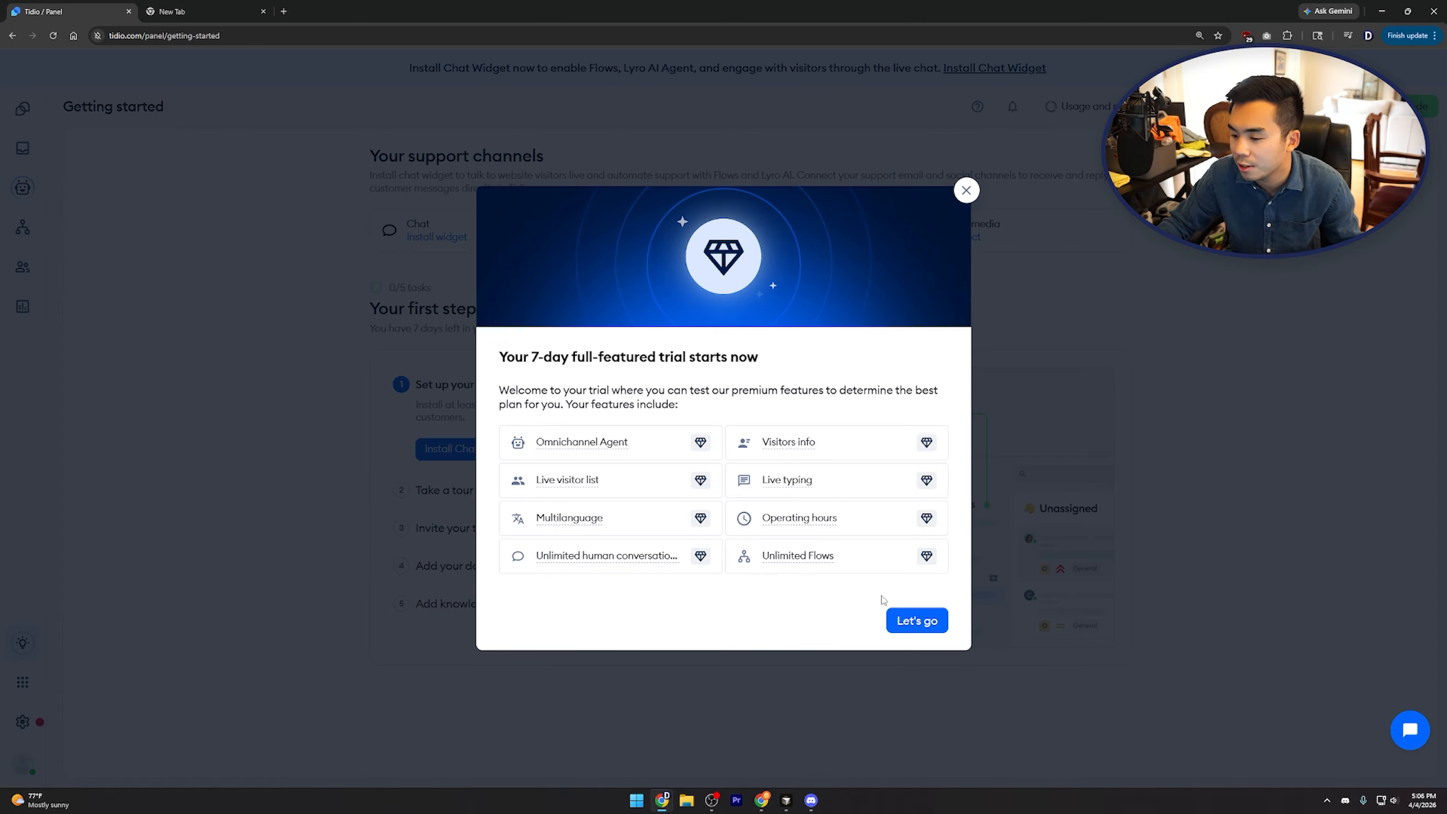
Dismiss the 7-day trial welcome and start the chat widget setup
{"action": "left_click", "coordinate": [915, 621]}
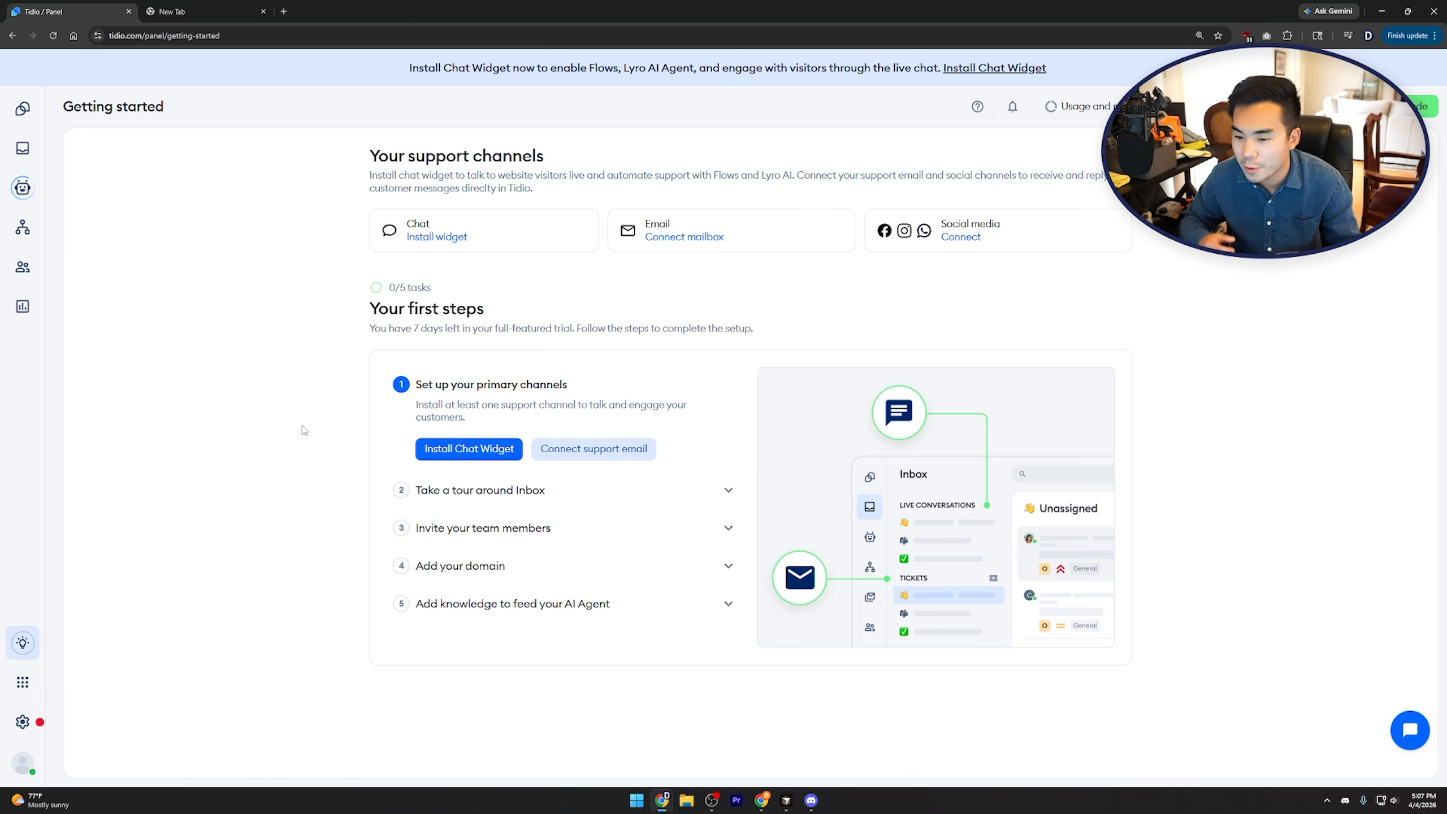
{"action": "left_click", "coordinate": [469, 449]}
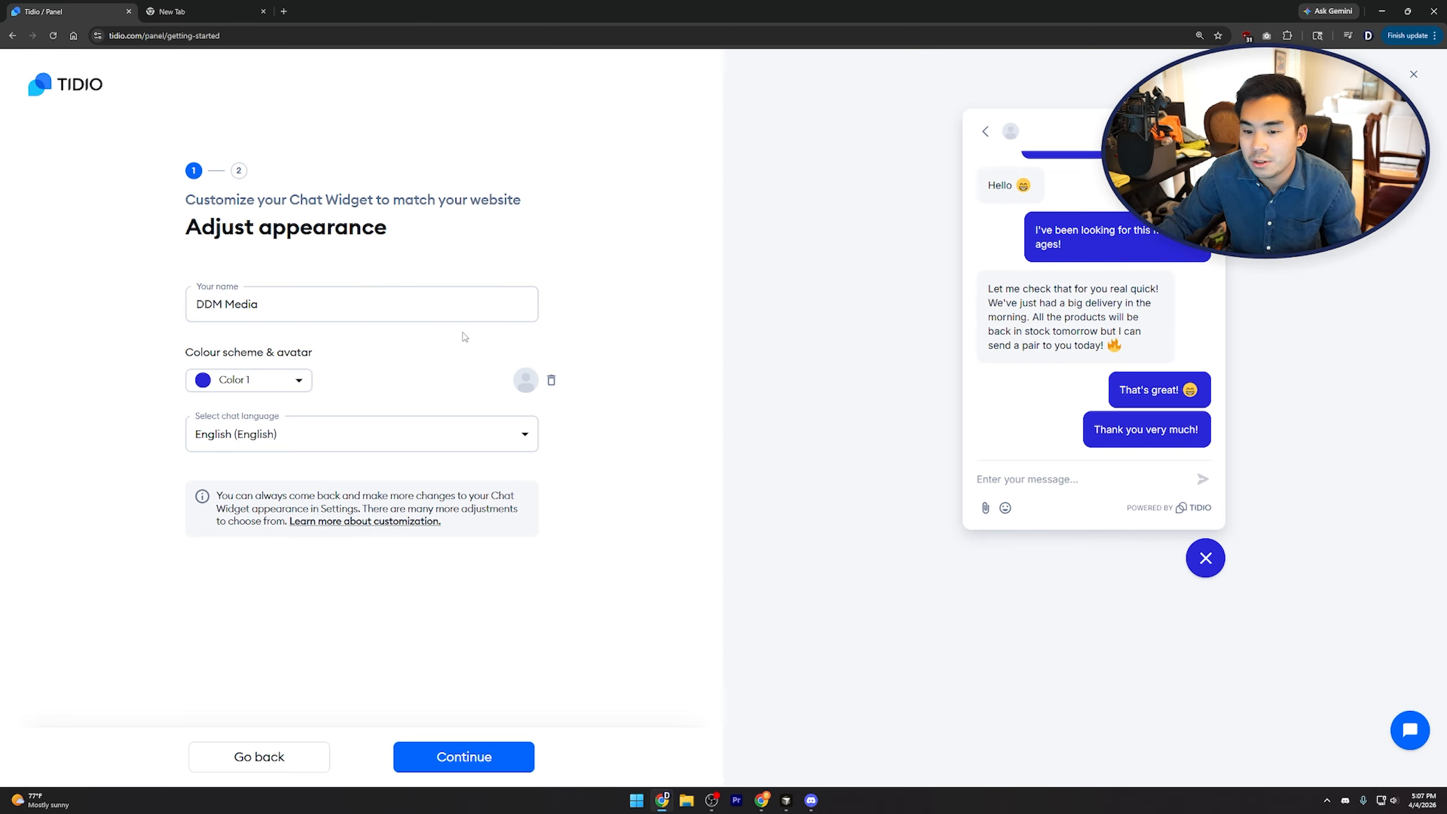
Browse the widget colour schemes and try the custom colour picker
{"action": "left_click", "coordinate": [275, 381]}
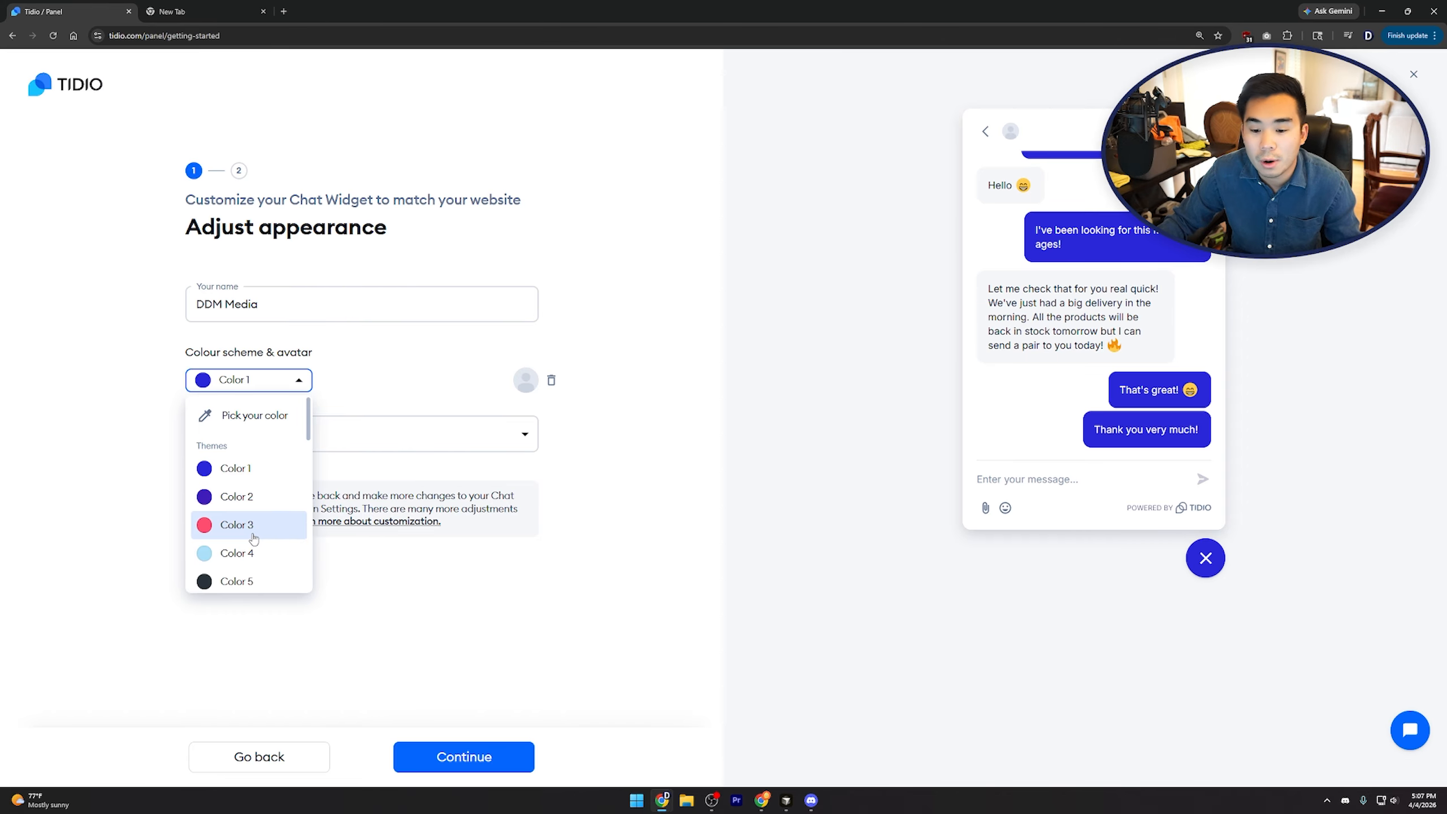
{"action": "scroll", "coordinate": [268, 511], "scroll_direction": "down", "scroll_amount": 4}
{"action": "scroll", "coordinate": [269, 502], "scroll_direction": "up", "scroll_amount": 4}
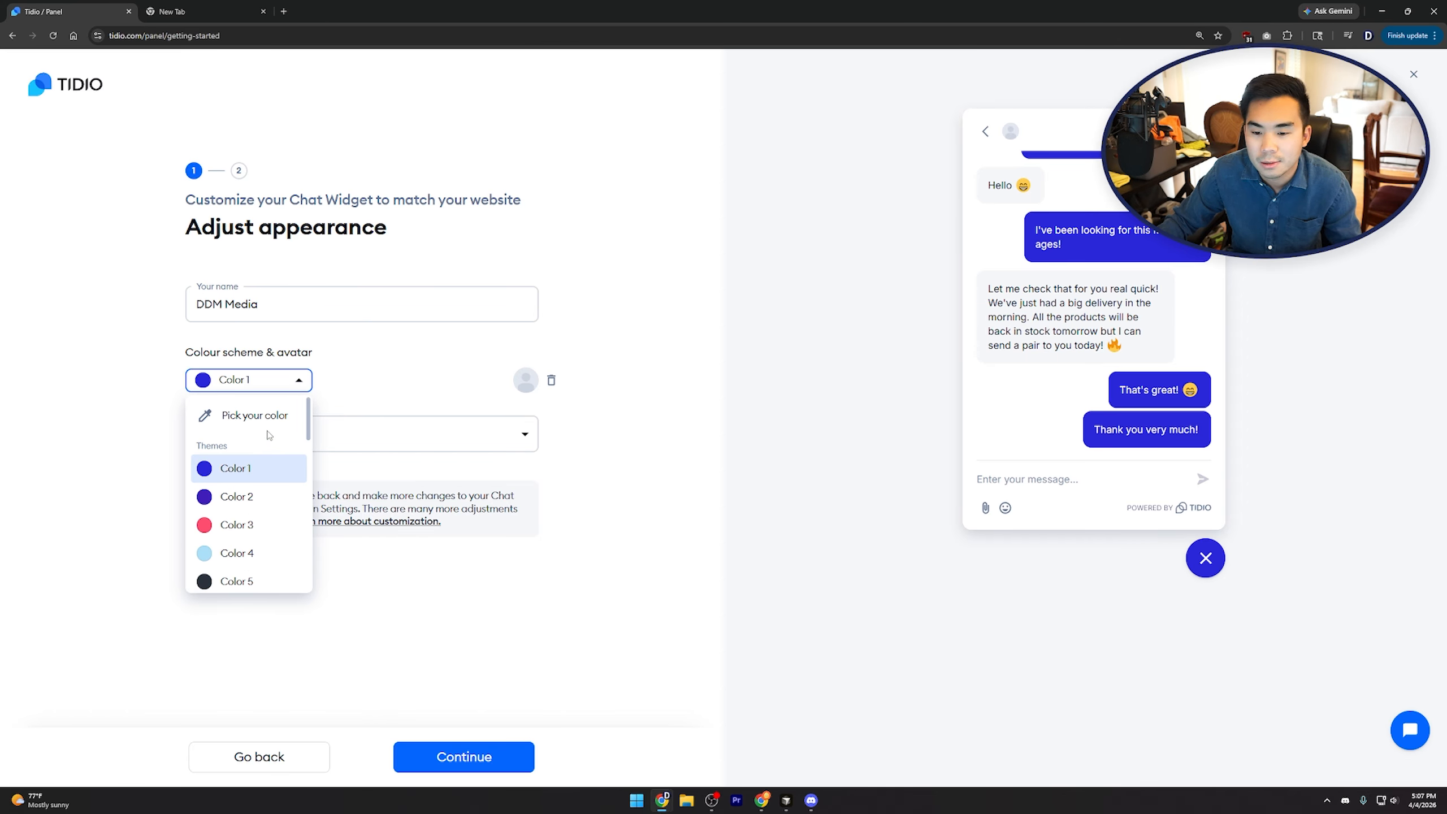
{"action": "left_click", "coordinate": [263, 417]}
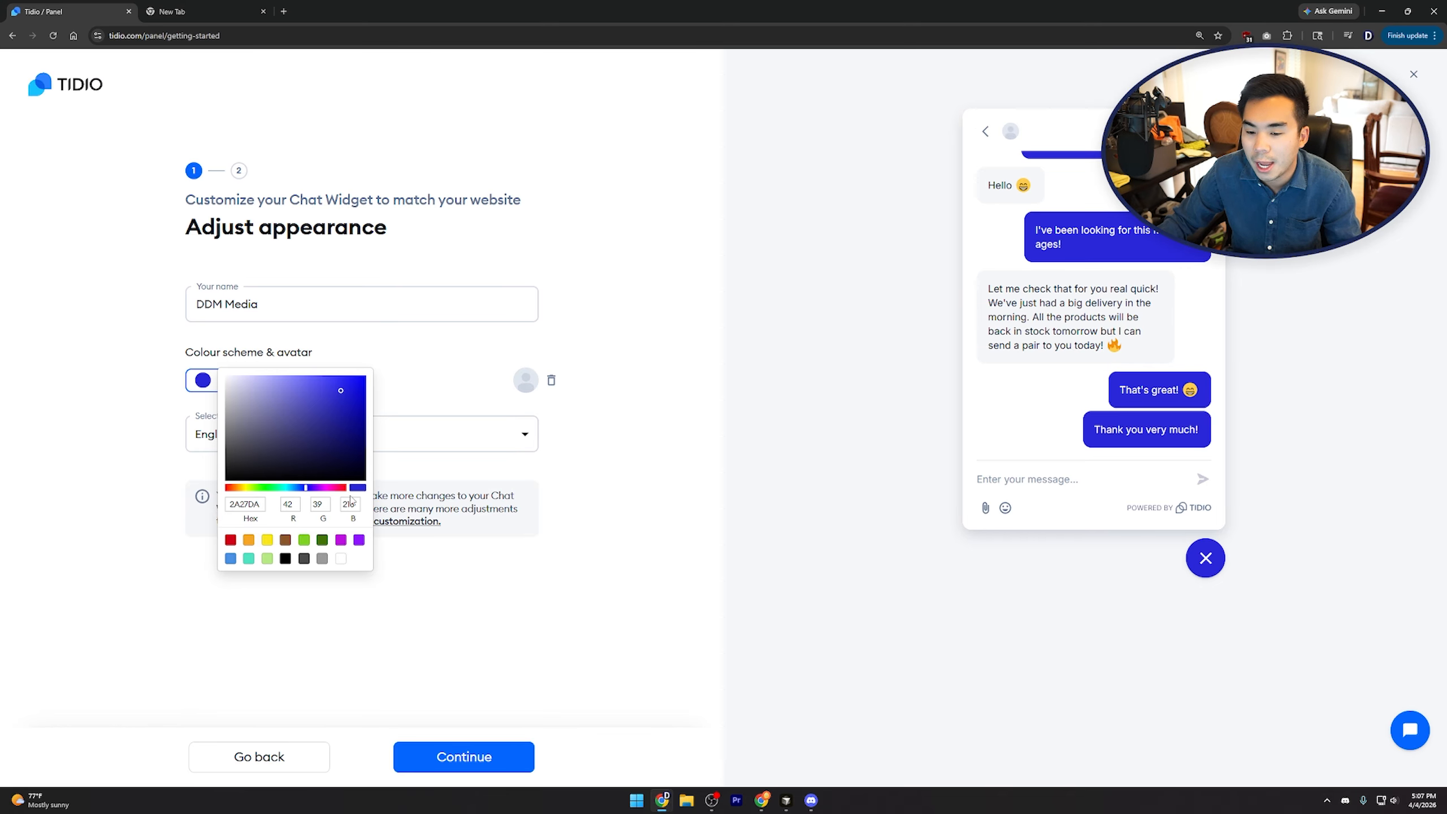
{"action": "left_click", "coordinate": [379, 352]}
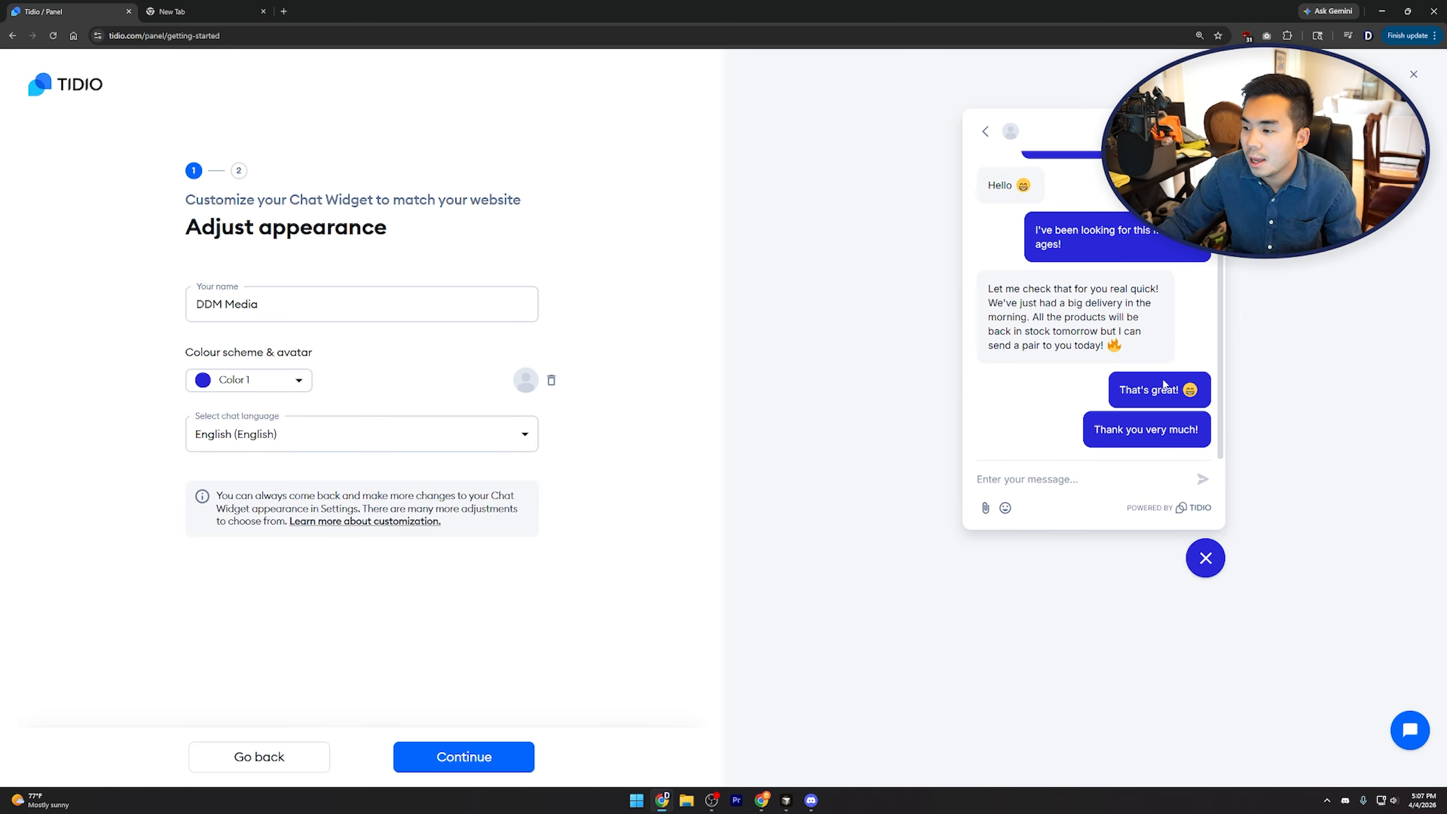
Try pink Color 3, revert to blue Color 1, and continue to installation
{"action": "left_click", "coordinate": [268, 380]}
{"action": "left_click", "coordinate": [239, 521]}
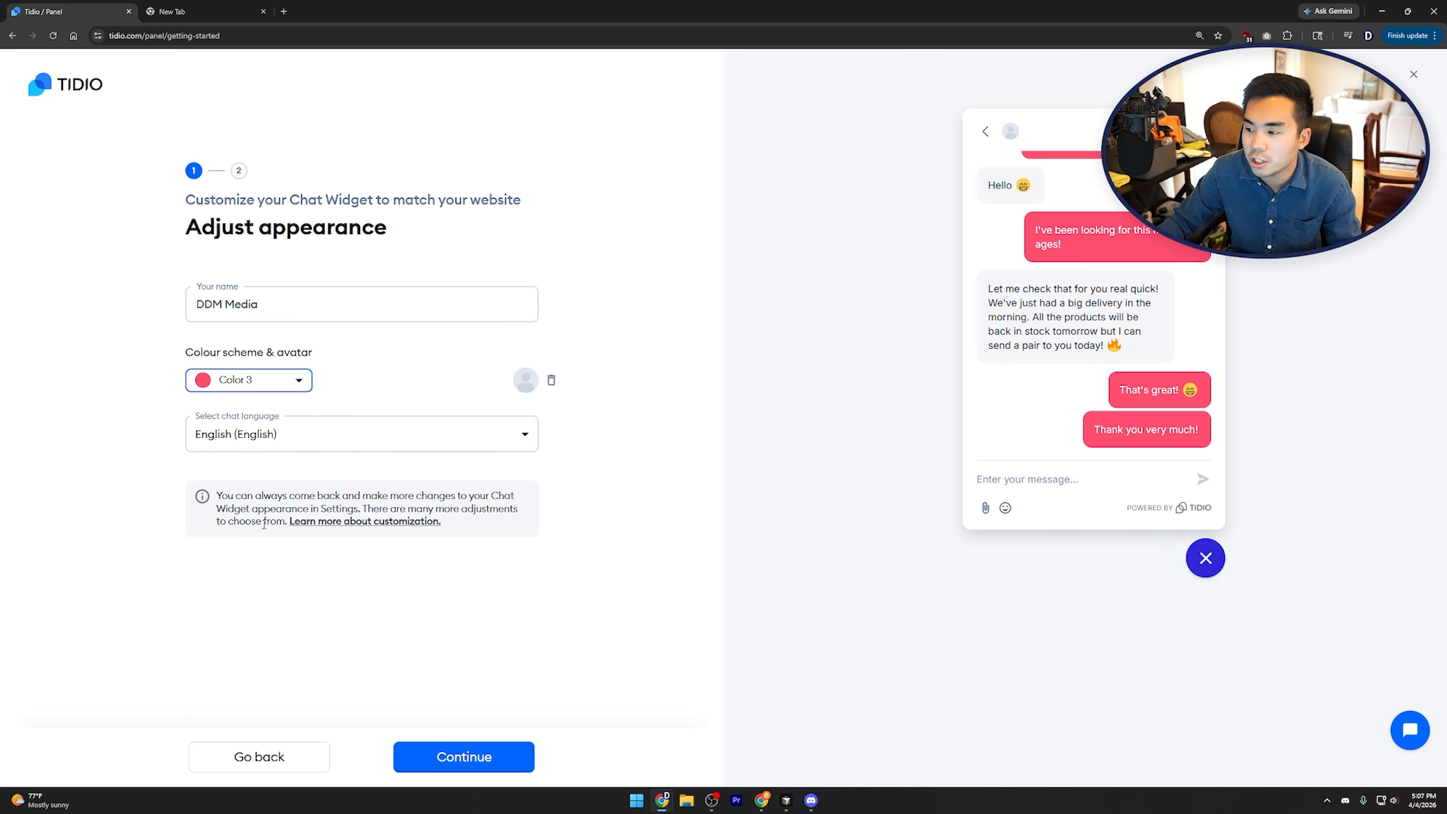
{"action": "left_click", "coordinate": [273, 383]}
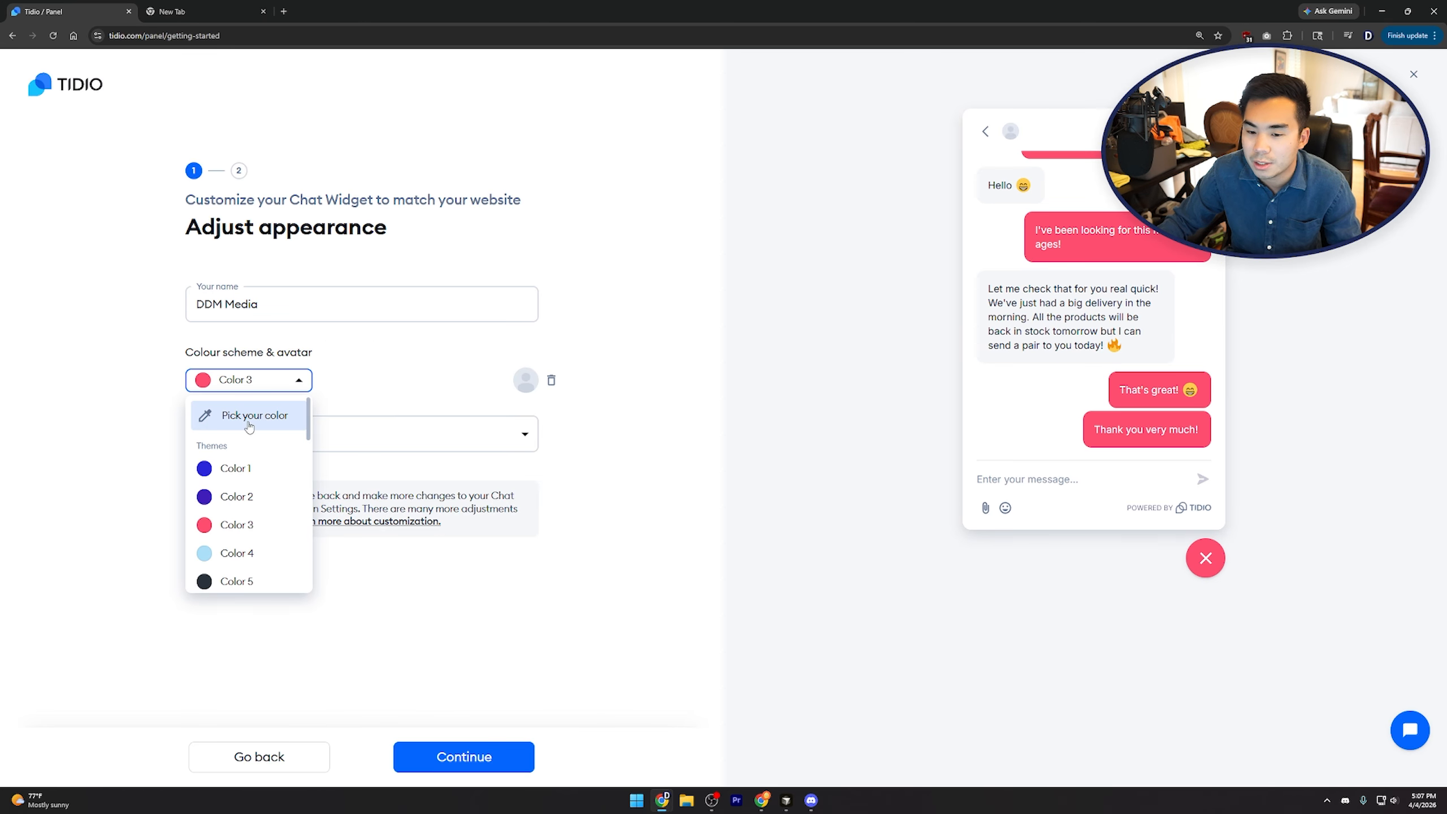
{"action": "left_click", "coordinate": [250, 467]}
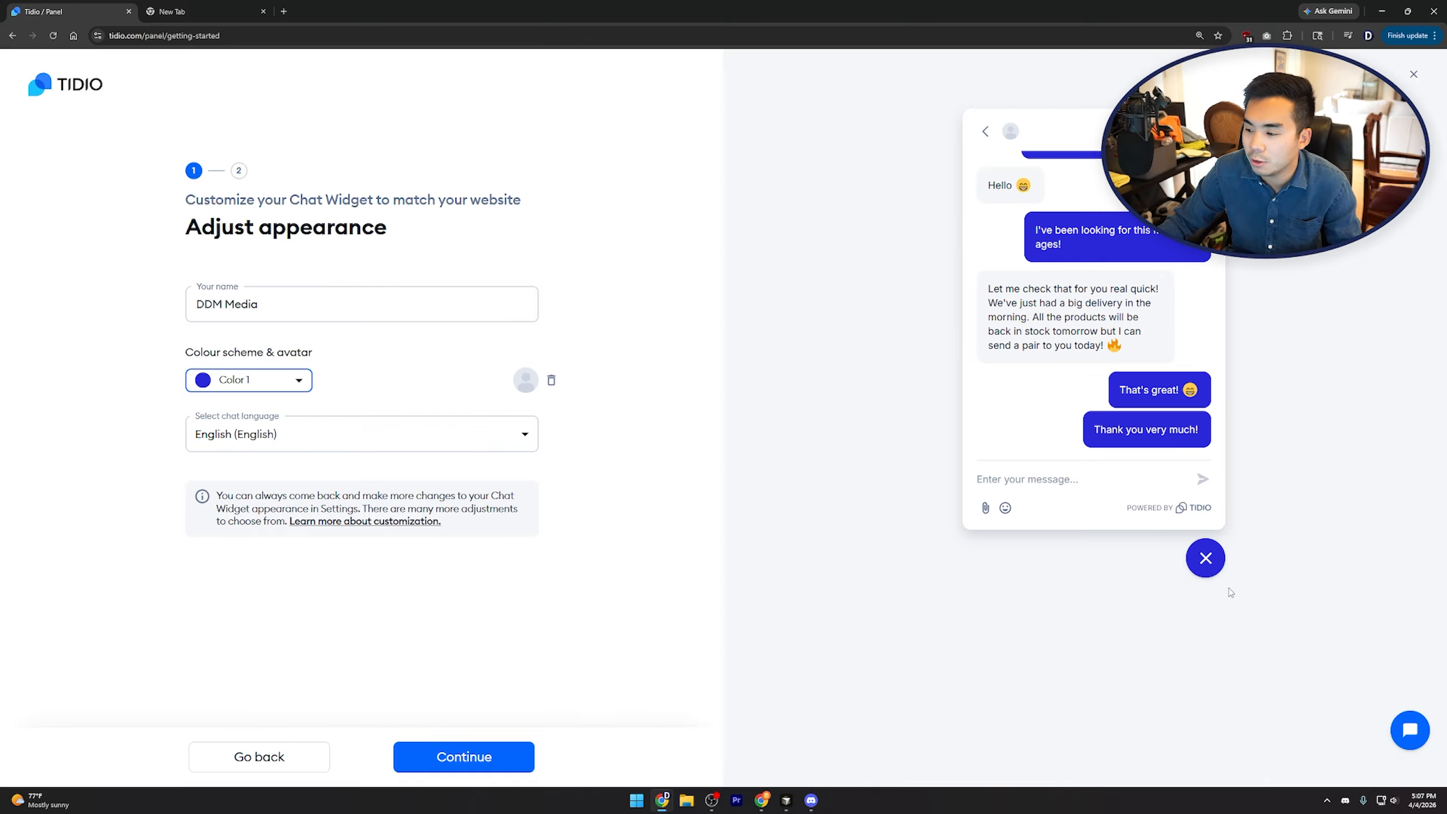
{"action": "left_click", "coordinate": [1207, 559]}
{"action": "left_click", "coordinate": [1213, 548]}
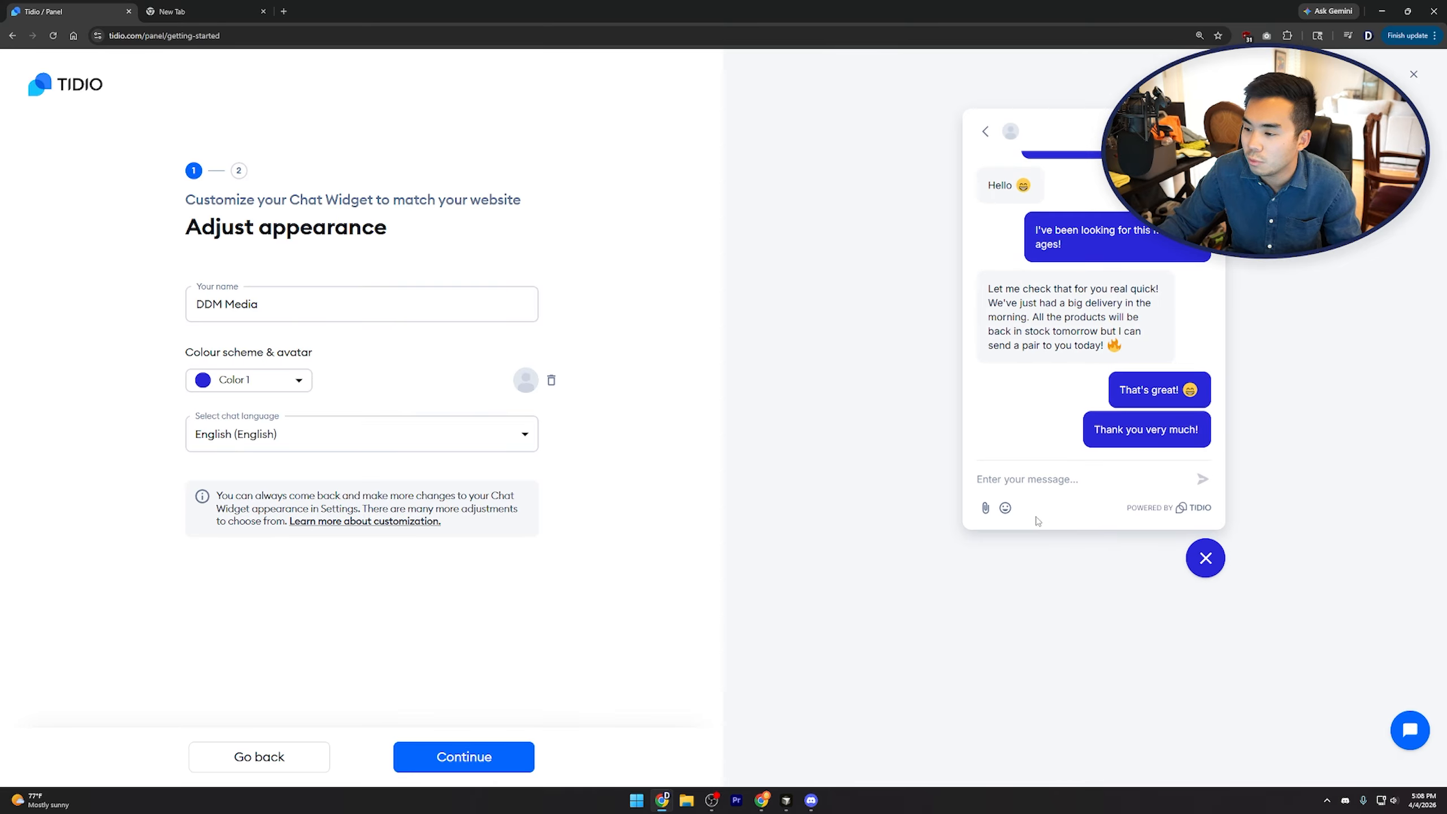
{"action": "left_click", "coordinate": [464, 754]}
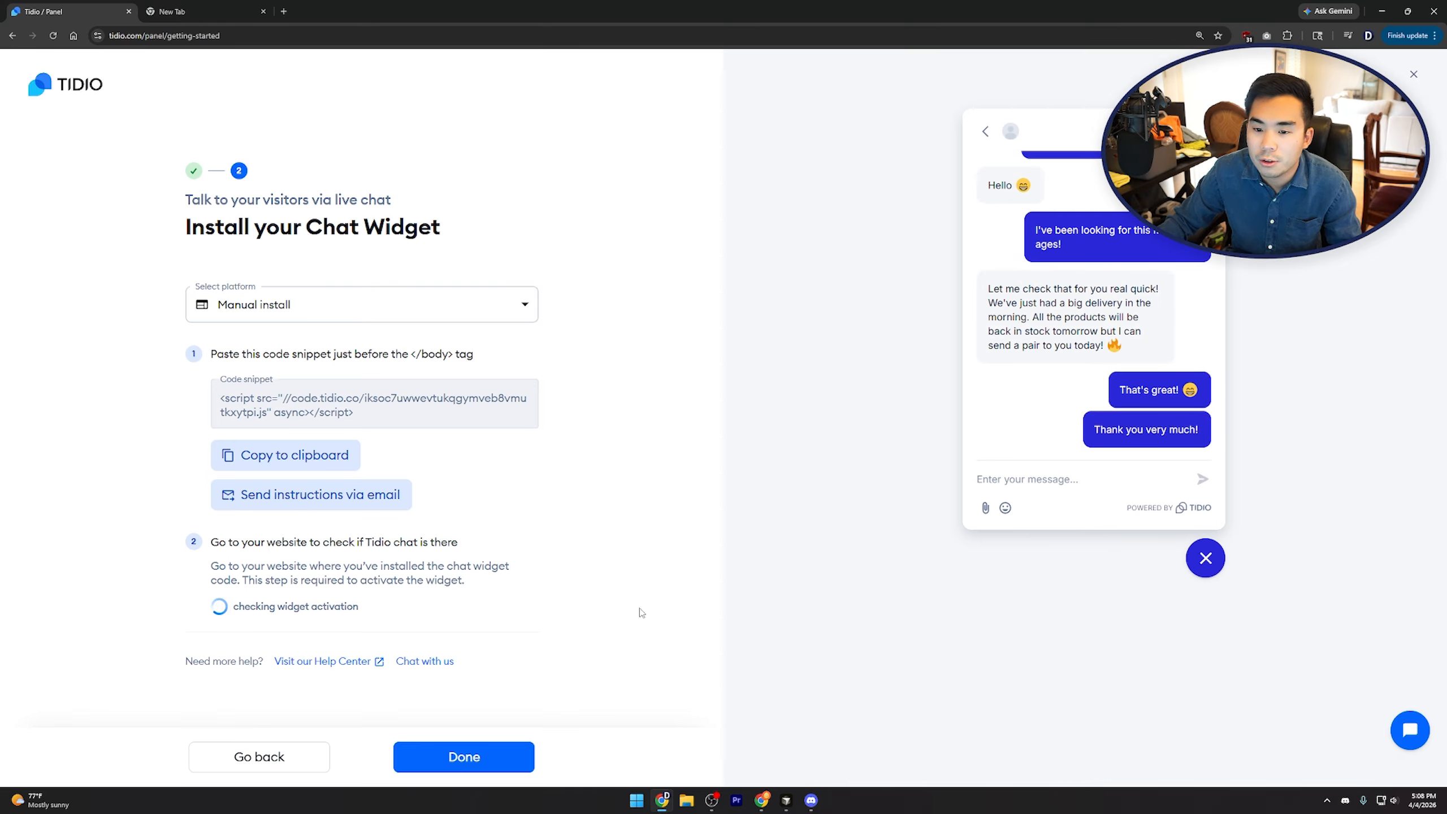
Compare the Shopify and WordPress install instructions, then return to Manual install
{"action": "left_click", "coordinate": [391, 308]}
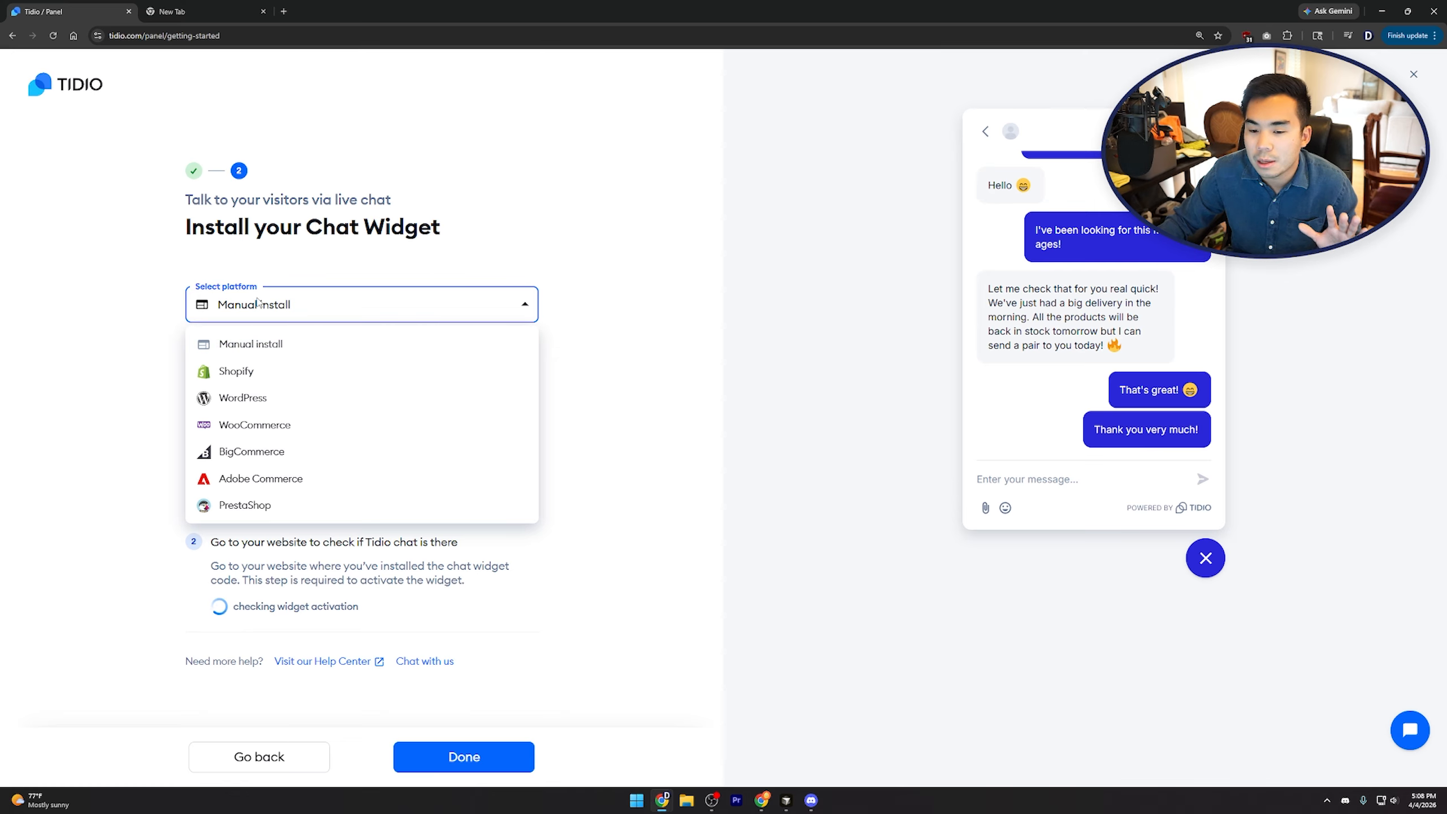
{"action": "left_click", "coordinate": [314, 309]}
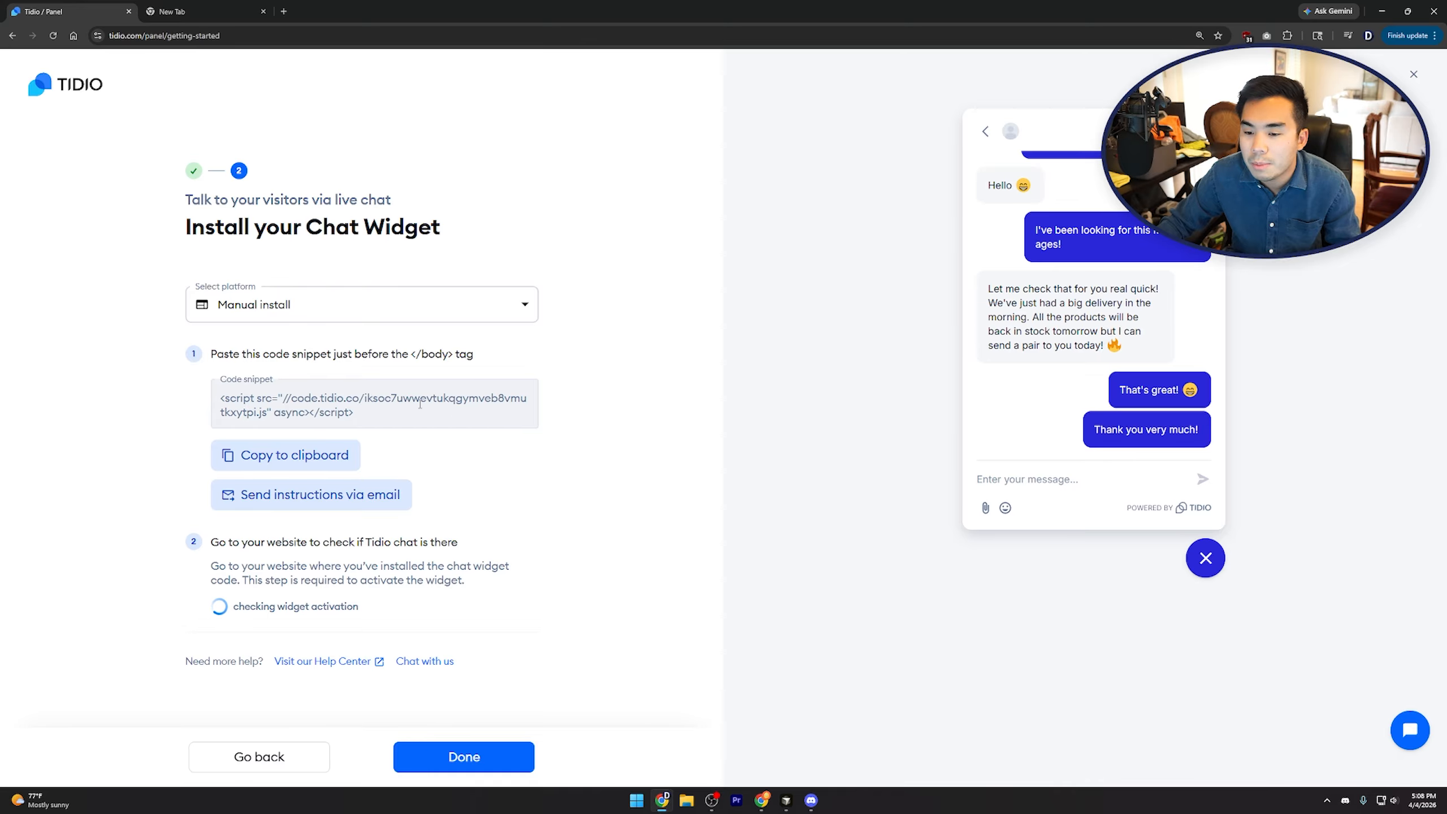
{"action": "left_click", "coordinate": [423, 314]}
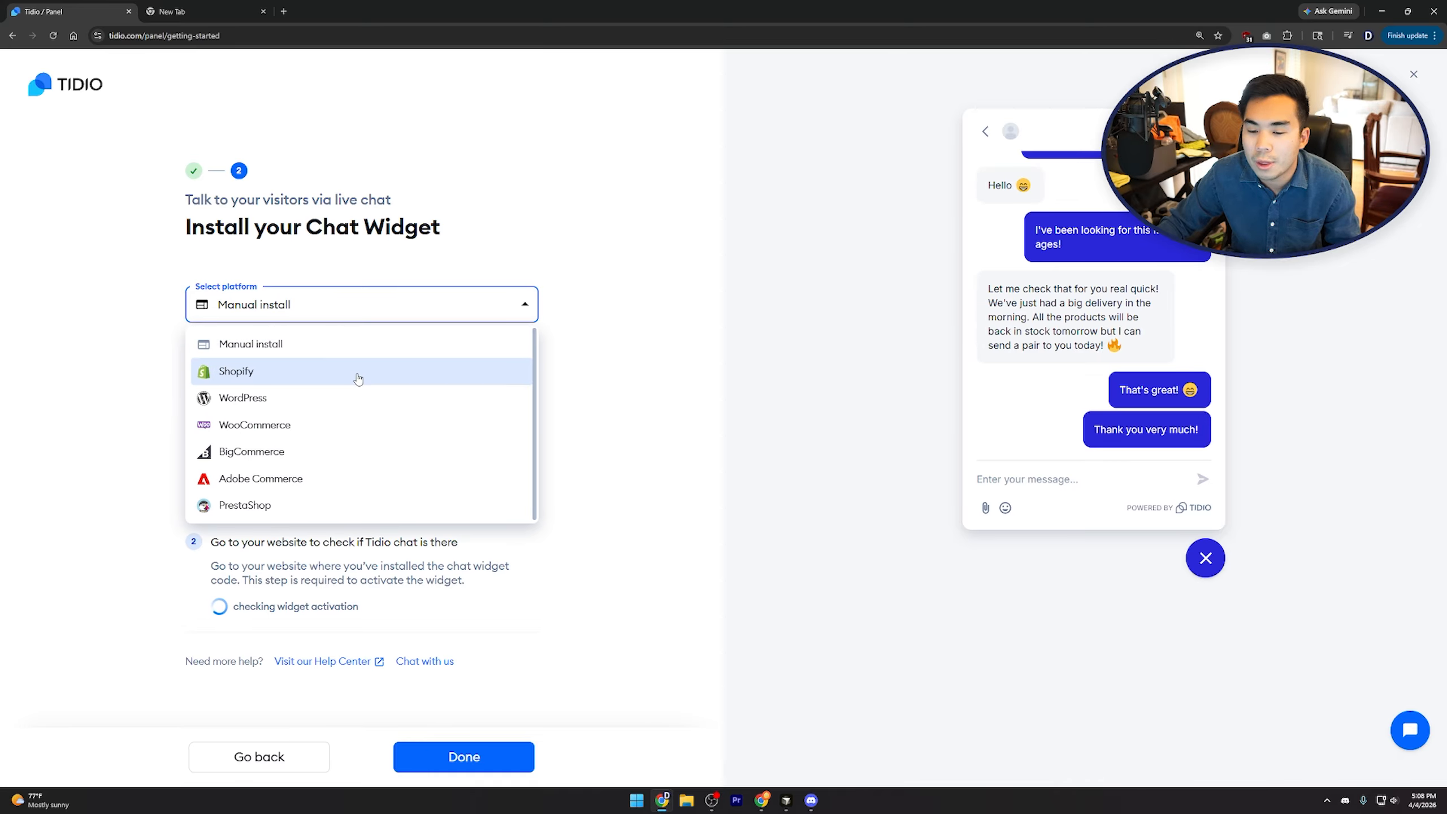
{"action": "left_click", "coordinate": [336, 376]}
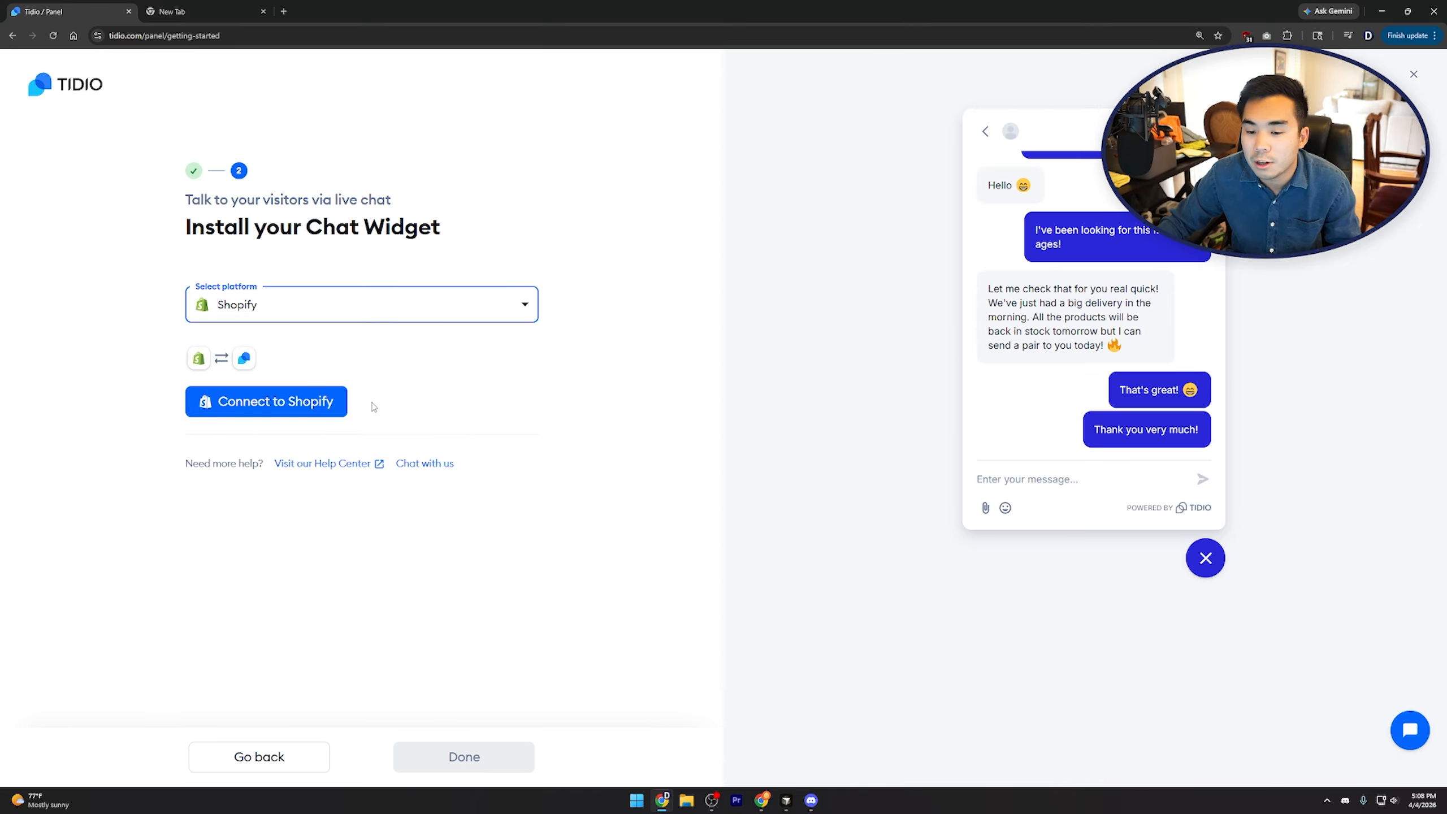
{"action": "left_click", "coordinate": [329, 317]}
{"action": "left_click", "coordinate": [250, 398]}
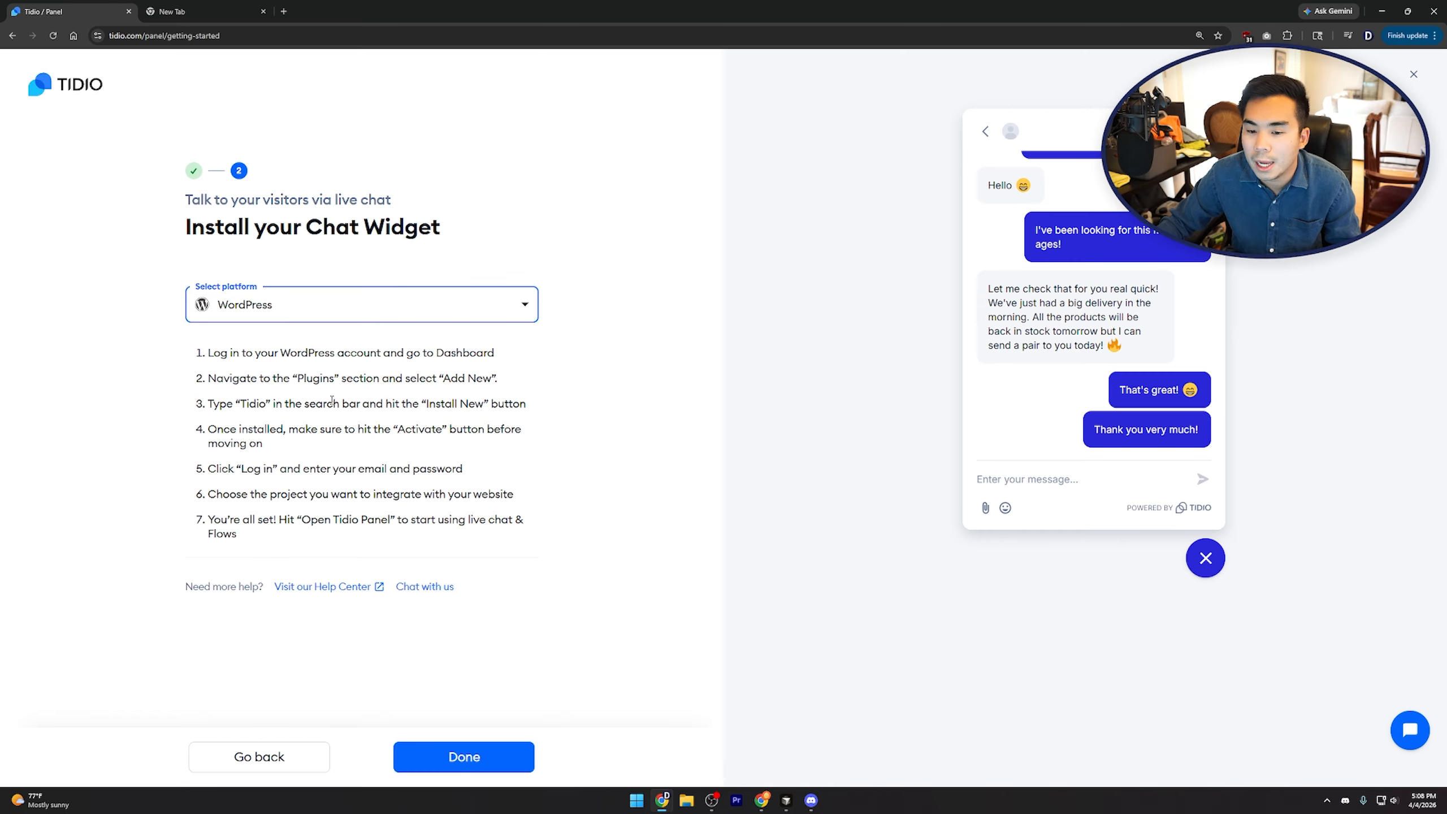
{"action": "left_click", "coordinate": [372, 318]}
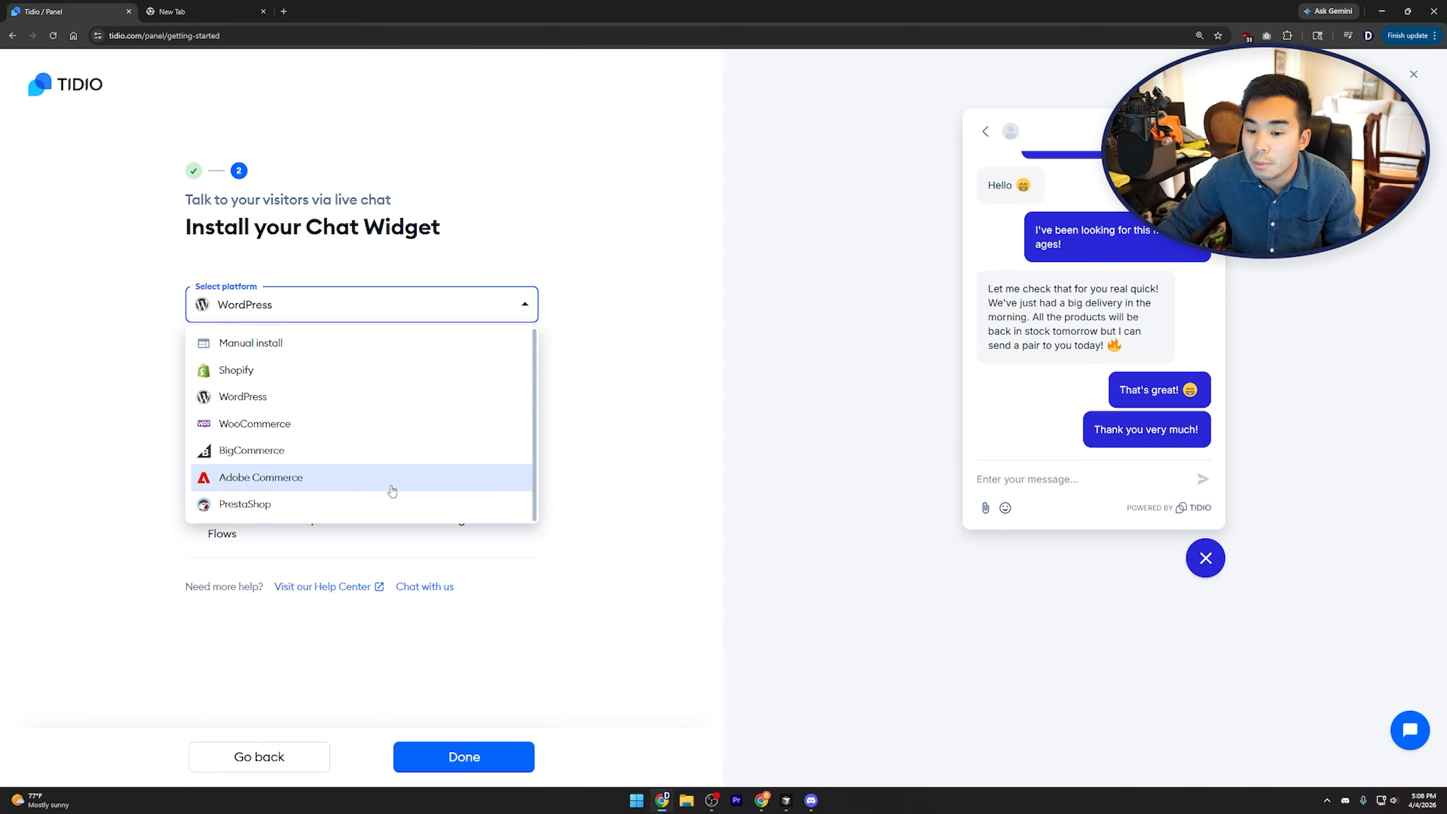
{"action": "left_click", "coordinate": [221, 343]}
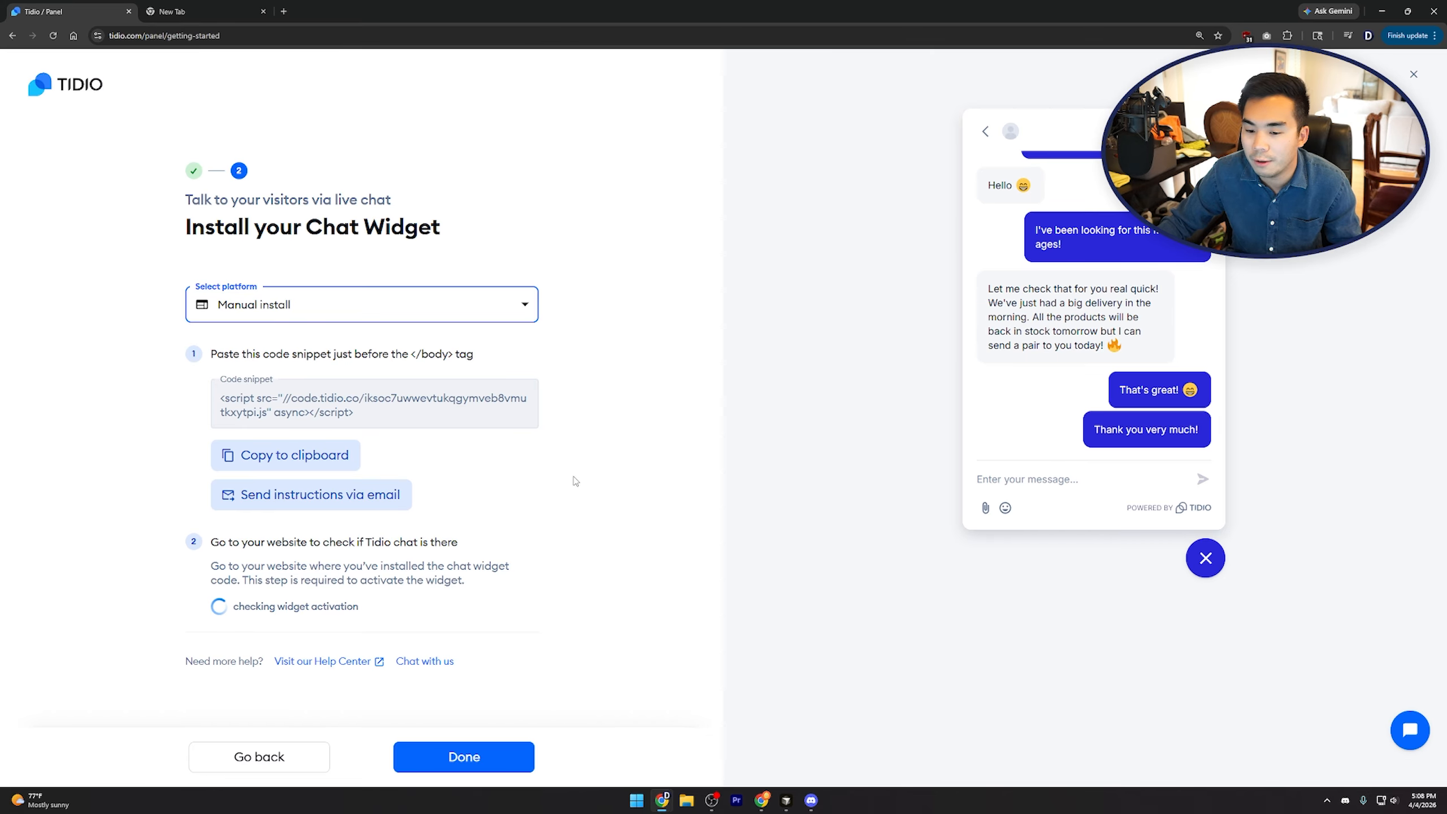
Review the step-2 activation instructions and finish the widget setup
{"action": "left_click", "coordinate": [613, 519]}
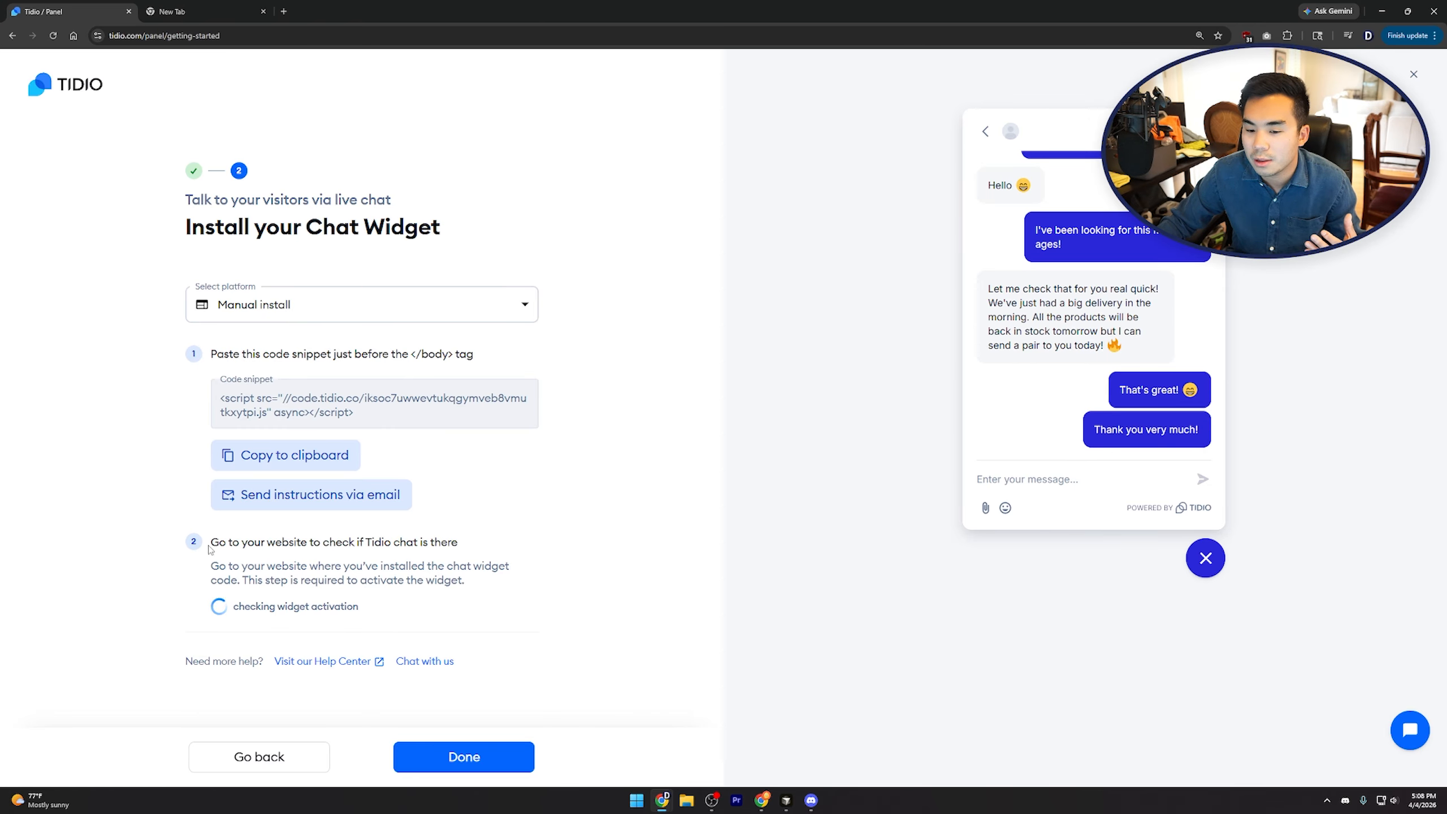
{"action": "mouse_move", "coordinate": [210, 549]}
{"action": "left_mouse_down"}
{"action": "mouse_move", "coordinate": [389, 608]}
{"action": "mouse_move", "coordinate": [333, 608]}
{"action": "mouse_move", "coordinate": [212, 563]}
{"action": "mouse_move", "coordinate": [209, 546]}
{"action": "left_mouse_up"}
{"action": "left_click", "coordinate": [369, 614]}
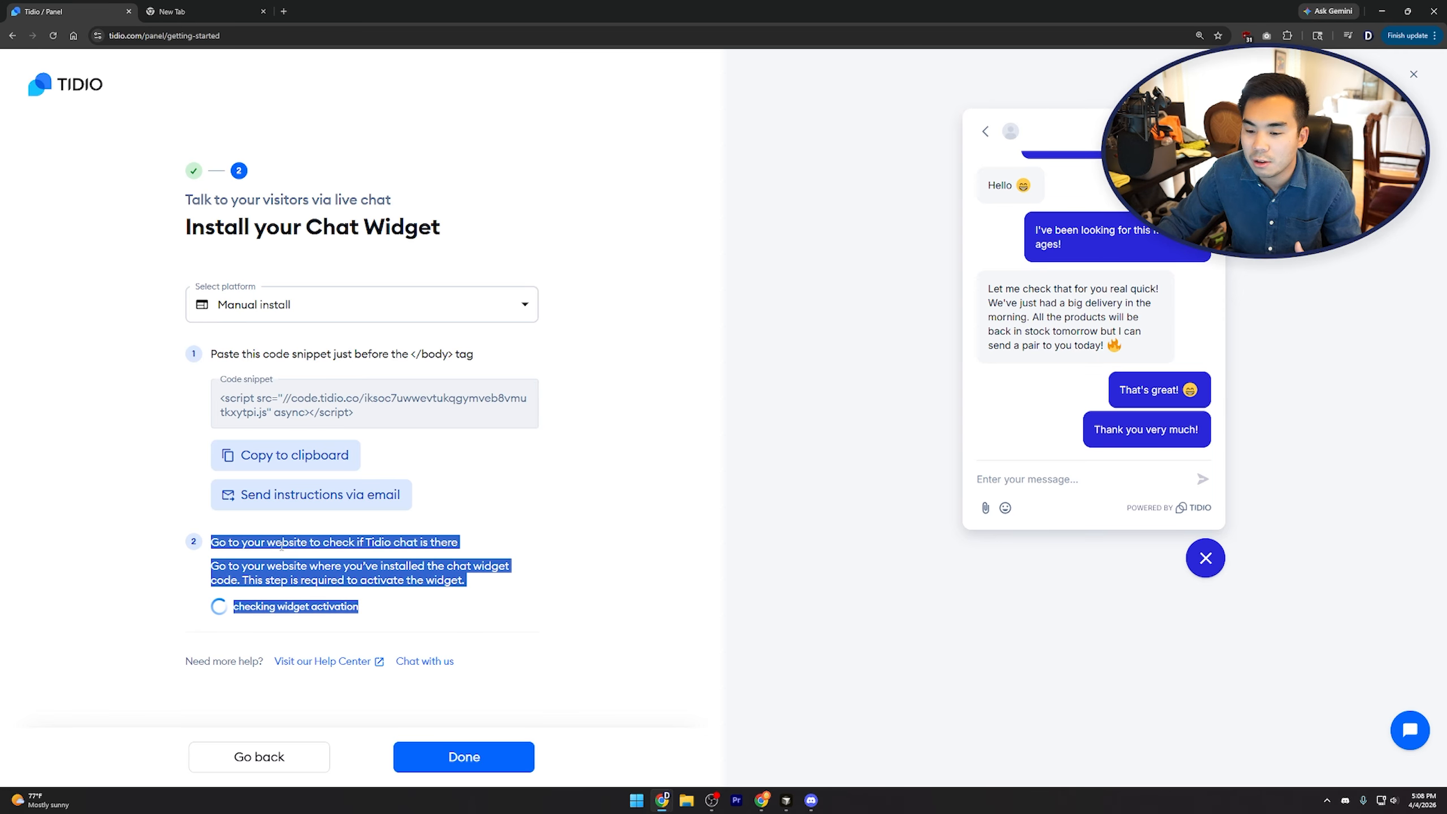
{"action": "left_click", "coordinate": [433, 569]}
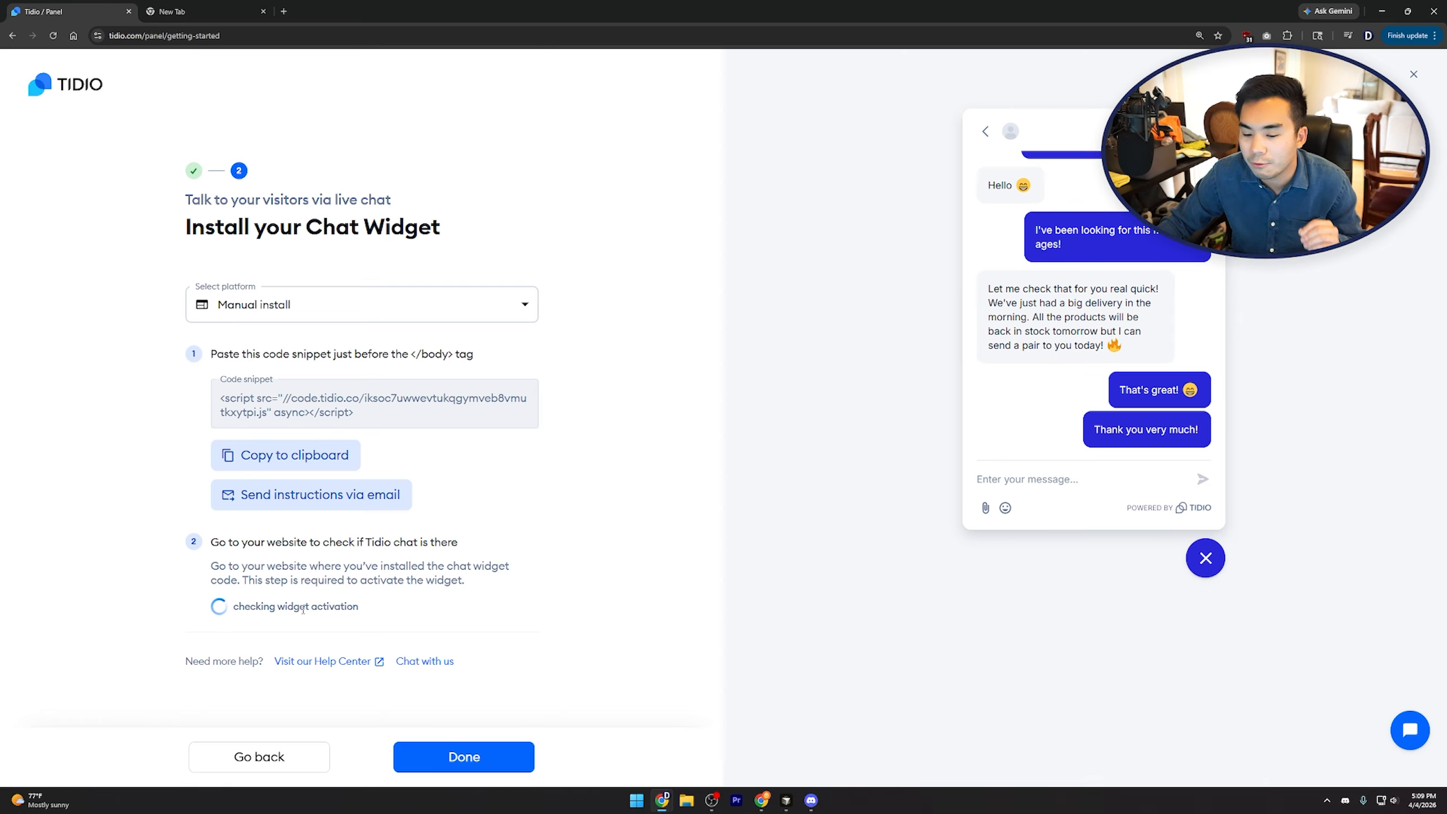
{"action": "left_click", "coordinate": [448, 758]}
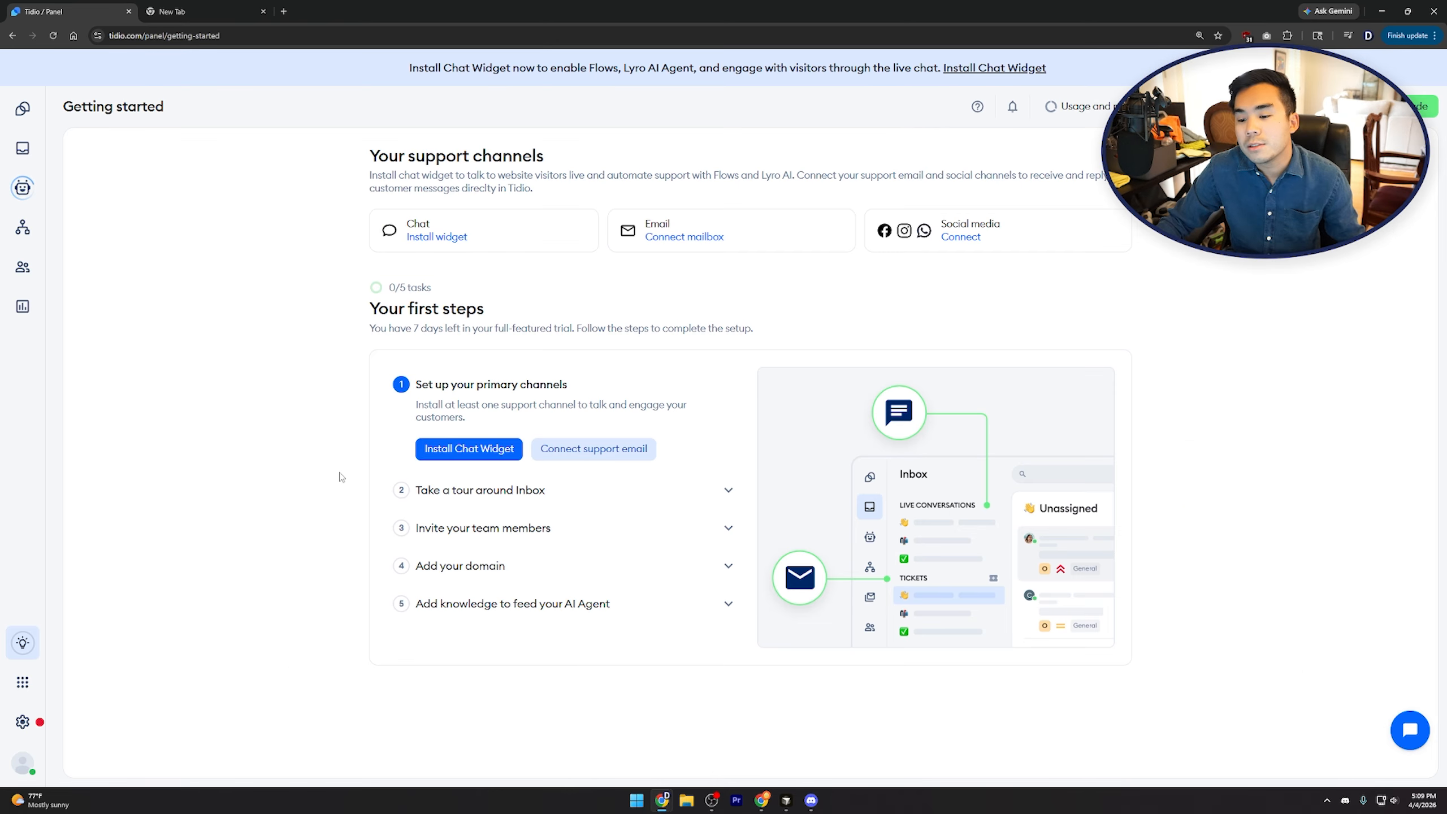
Expand the Inbox tour, team invite, domain and AI knowledge checklist steps, then go to the Inbox
{"action": "left_click", "coordinate": [549, 496]}
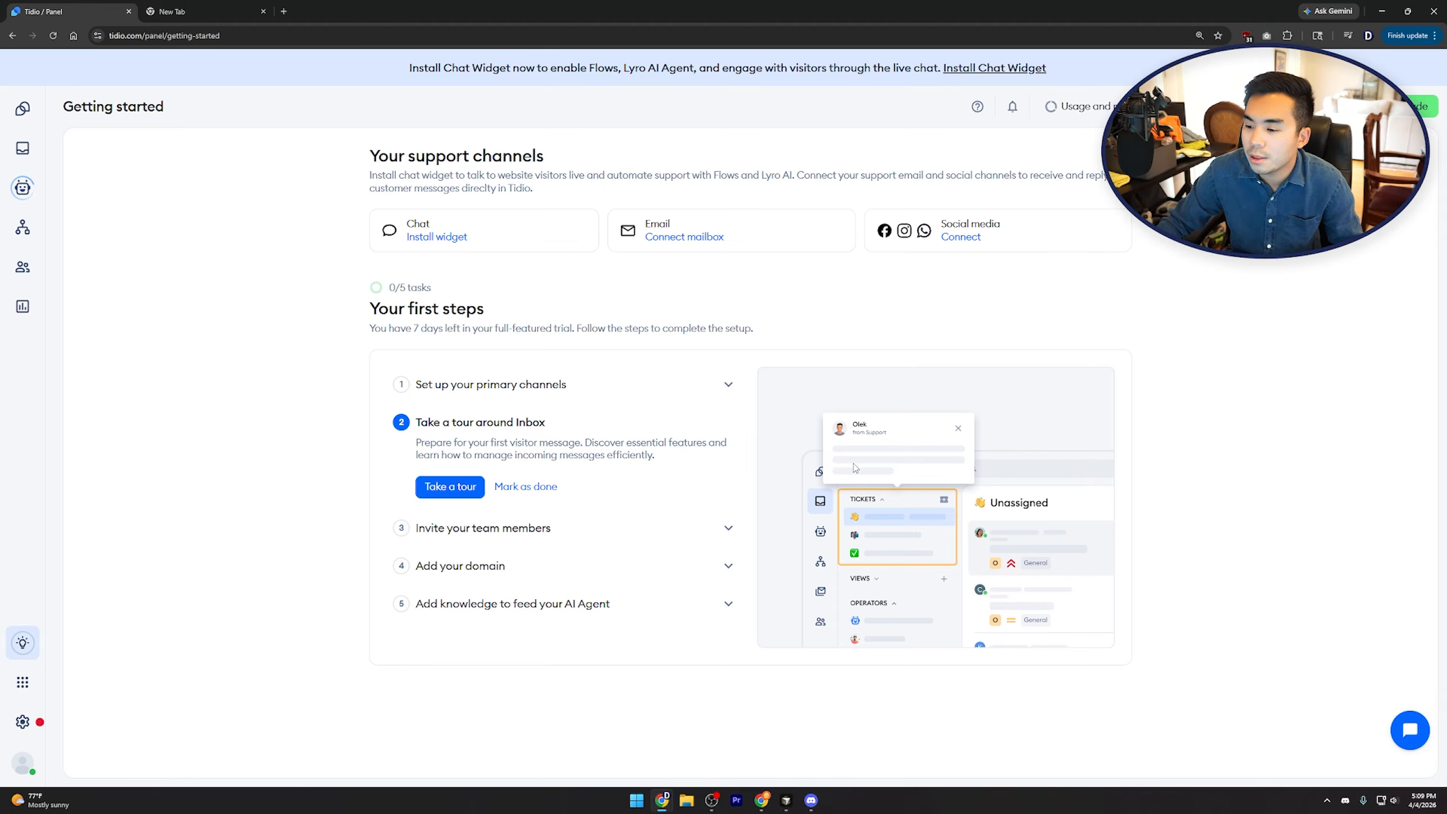
{"action": "left_click", "coordinate": [542, 528]}
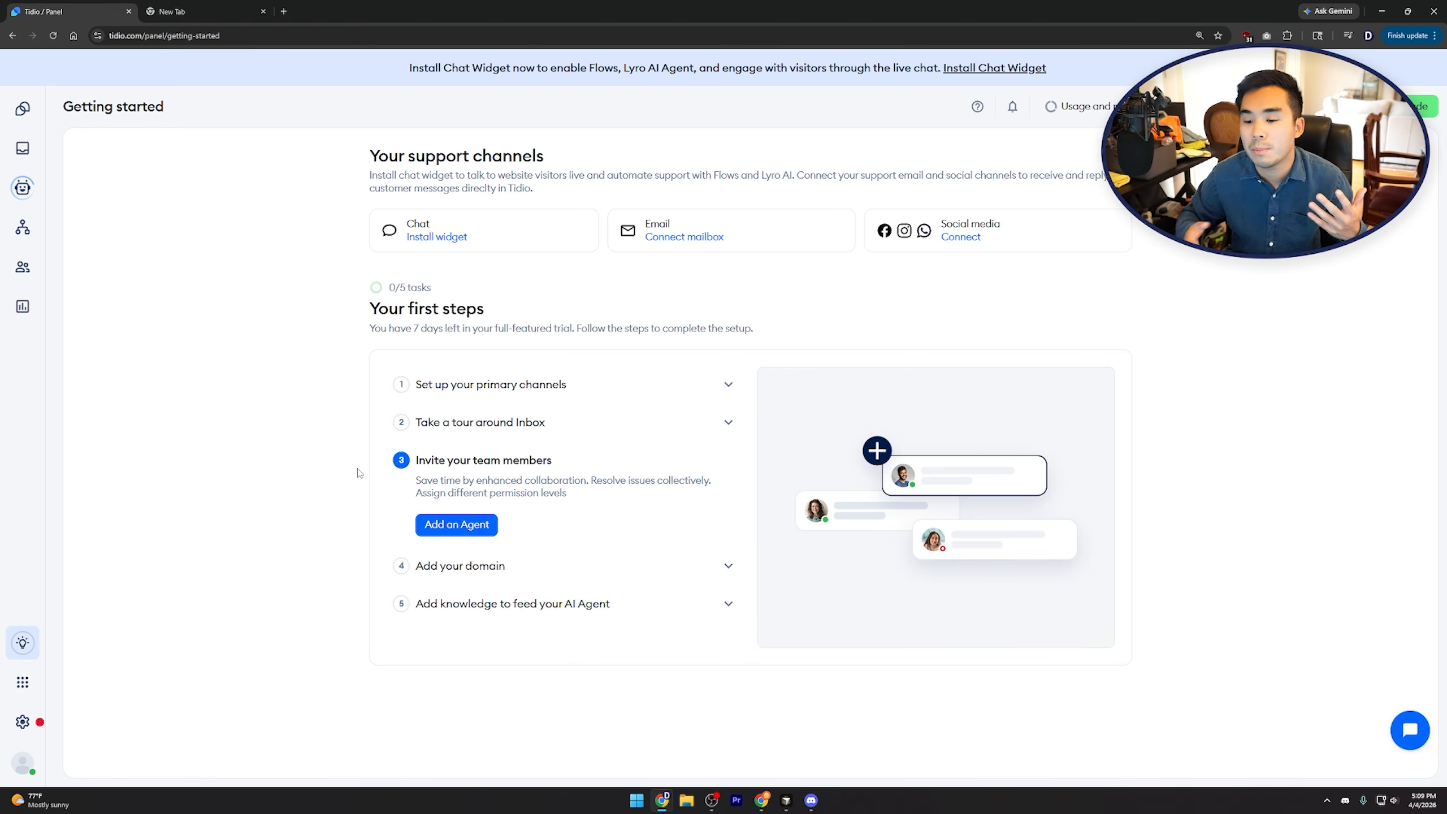
{"action": "left_click", "coordinate": [505, 566]}
{"action": "left_click", "coordinate": [554, 602]}
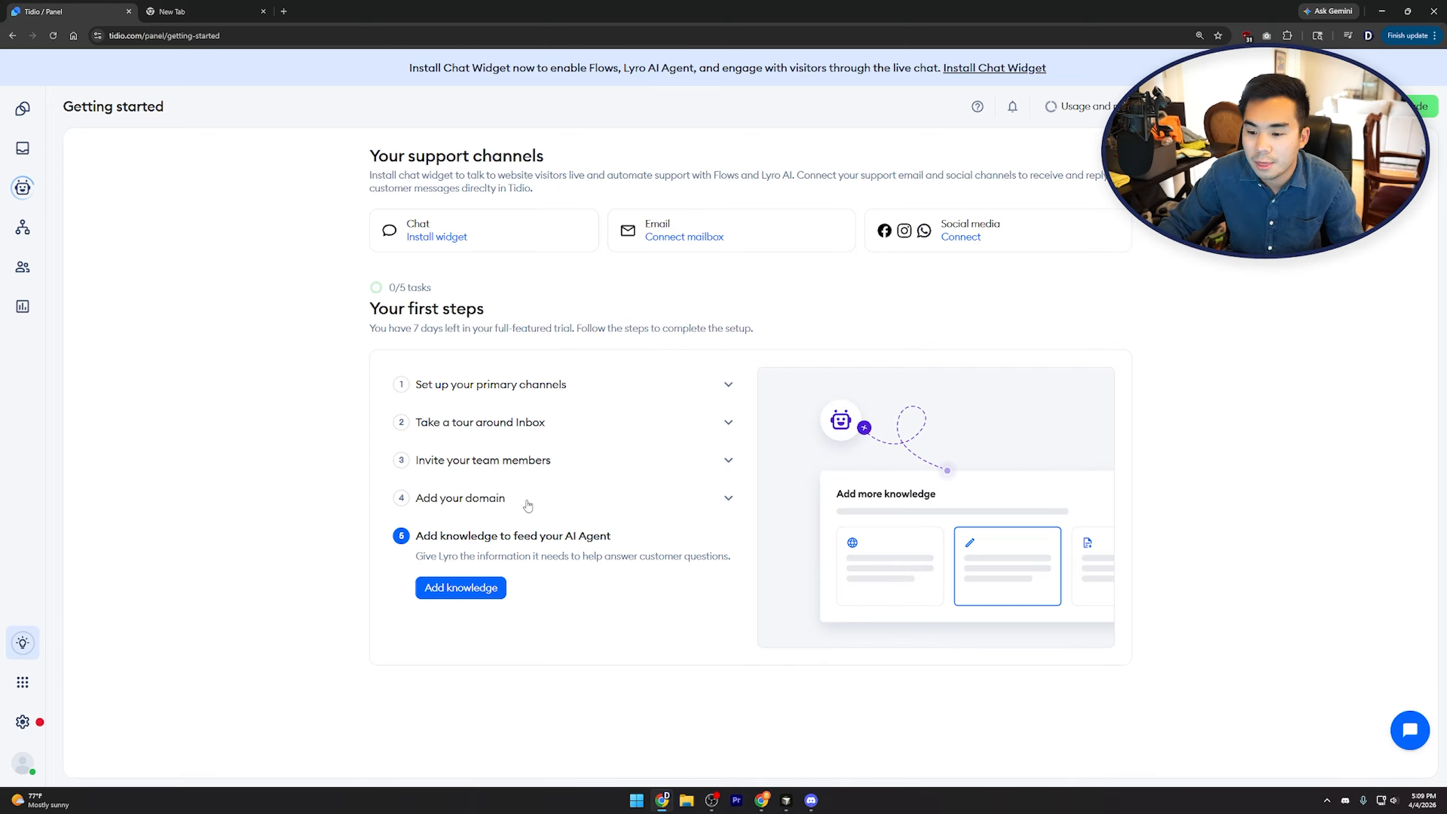
{"action": "left_click", "coordinate": [29, 140]}
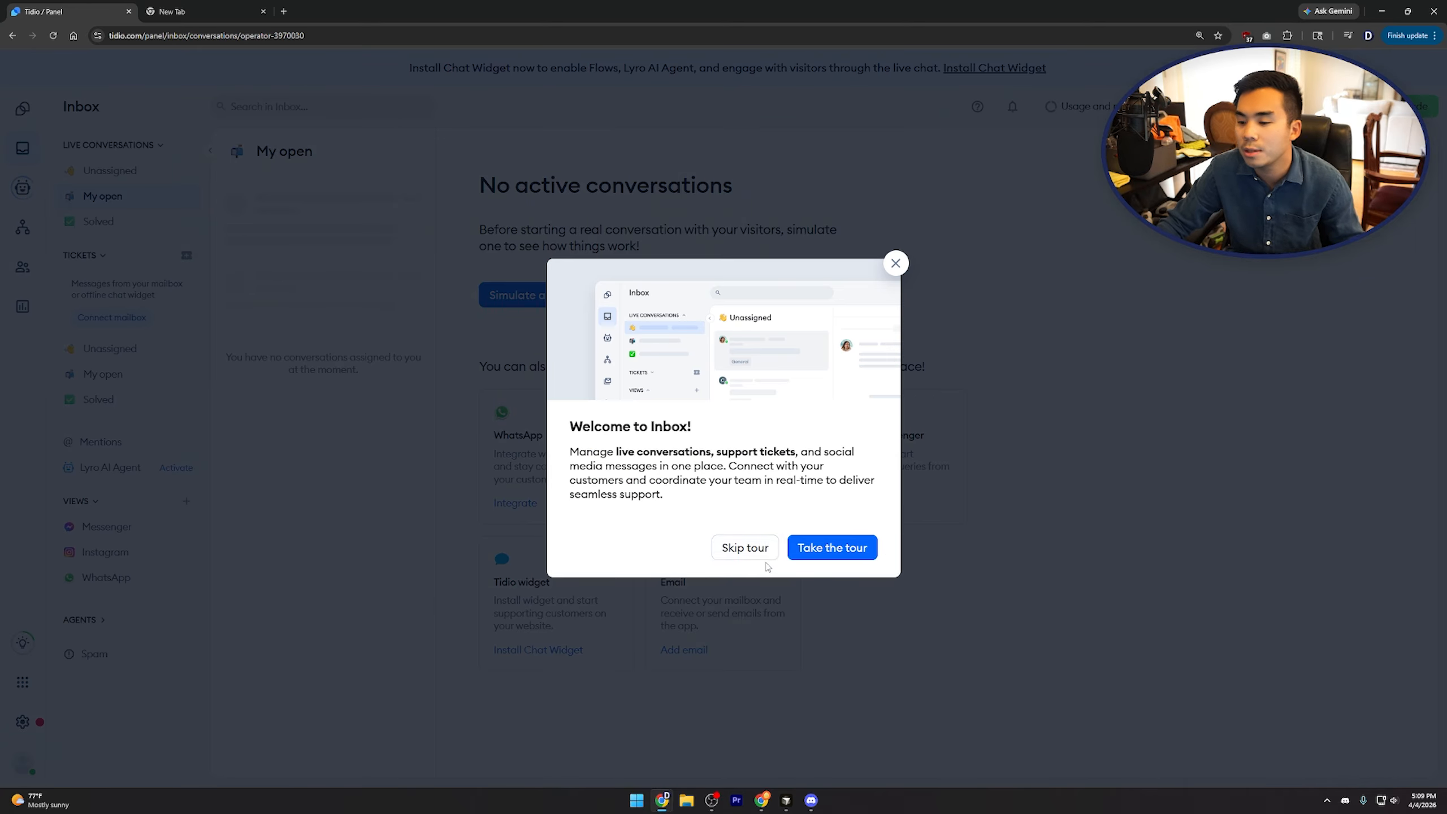
Skip the Inbox tour, view My open tickets and live conversations, then open the Lyro AI Agent hub
{"action": "left_click", "coordinate": [764, 556]}
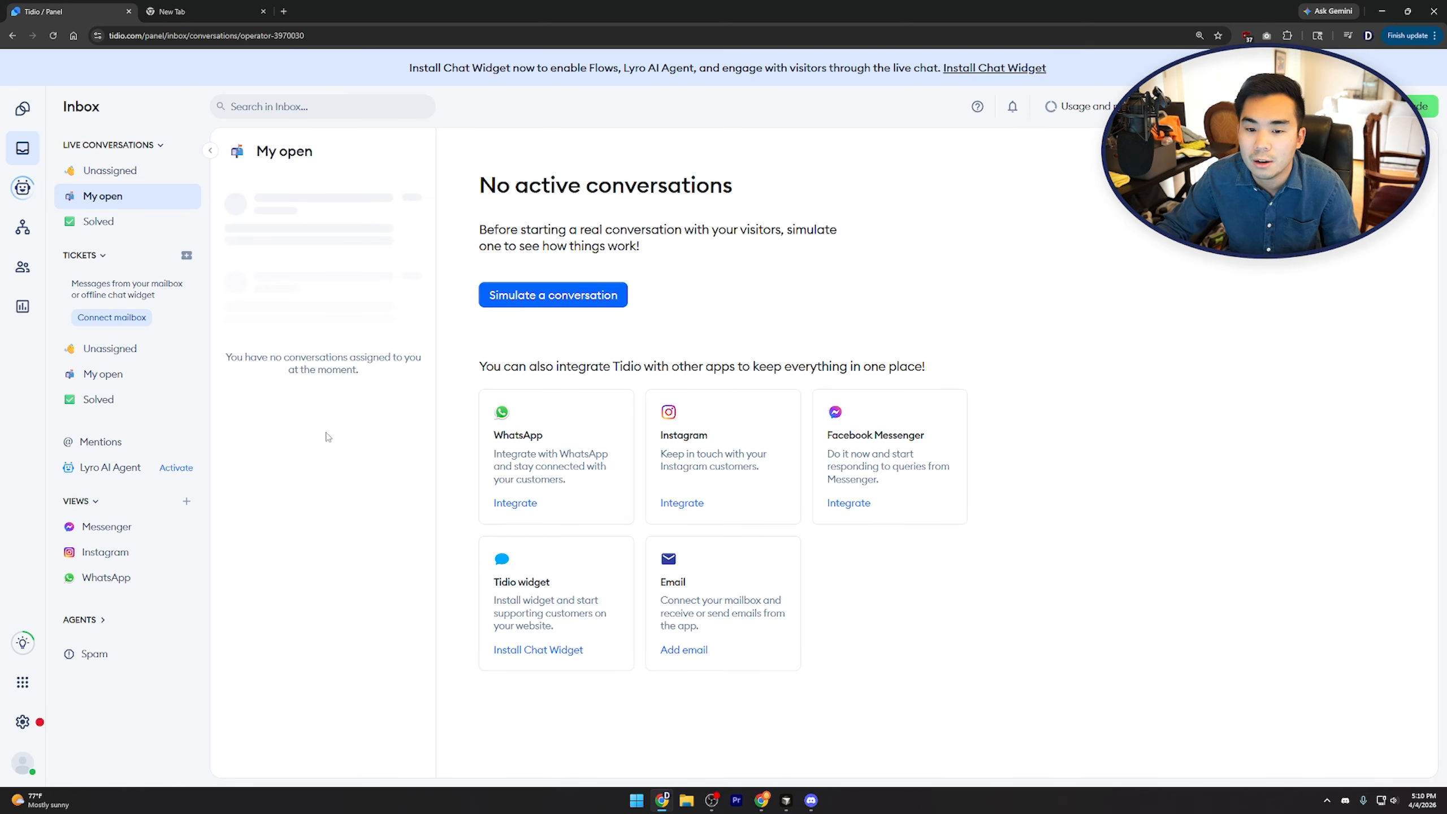
{"action": "left_click", "coordinate": [157, 376]}
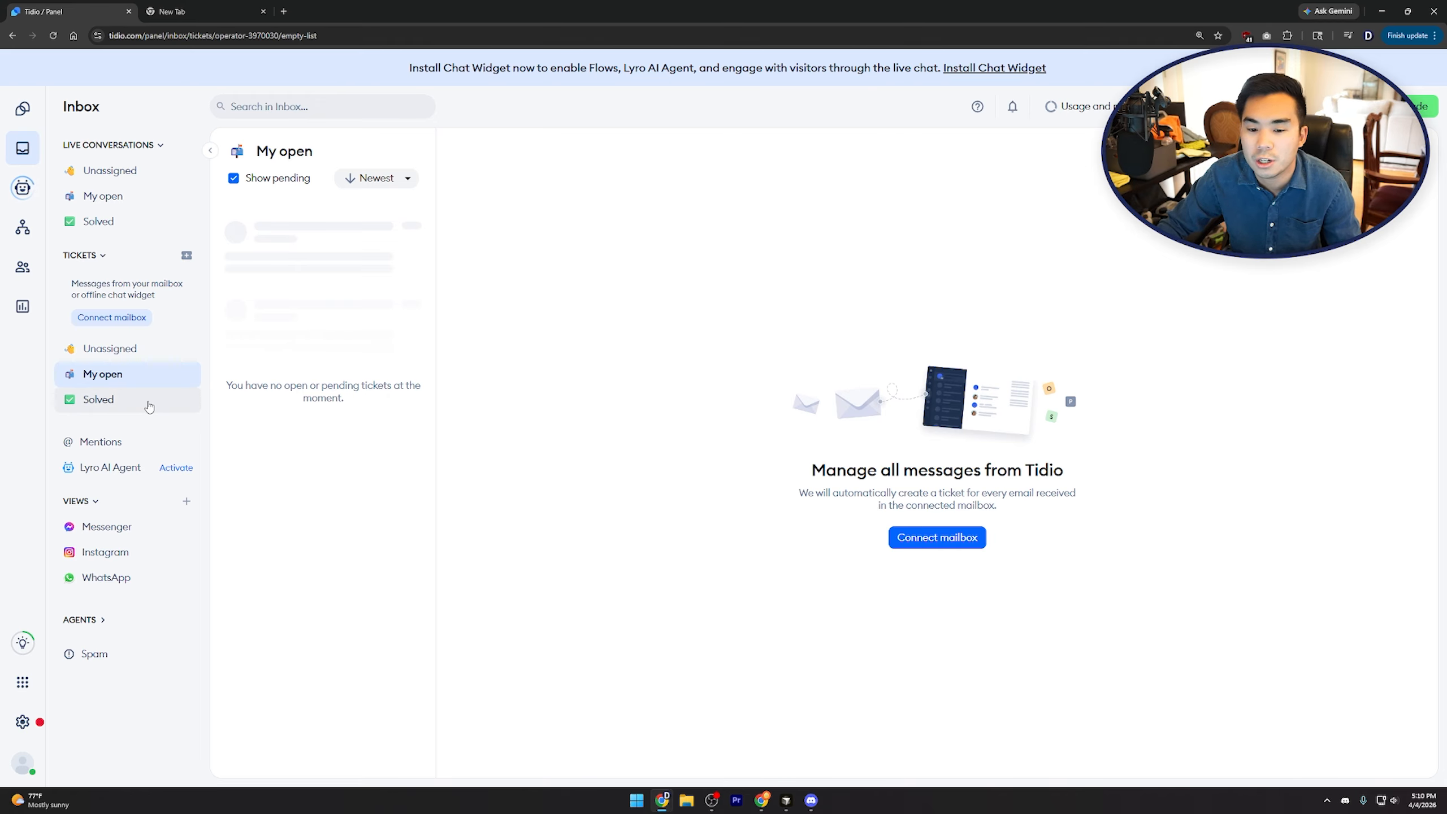
{"action": "left_click", "coordinate": [108, 195]}
{"action": "left_click", "coordinate": [30, 189]}
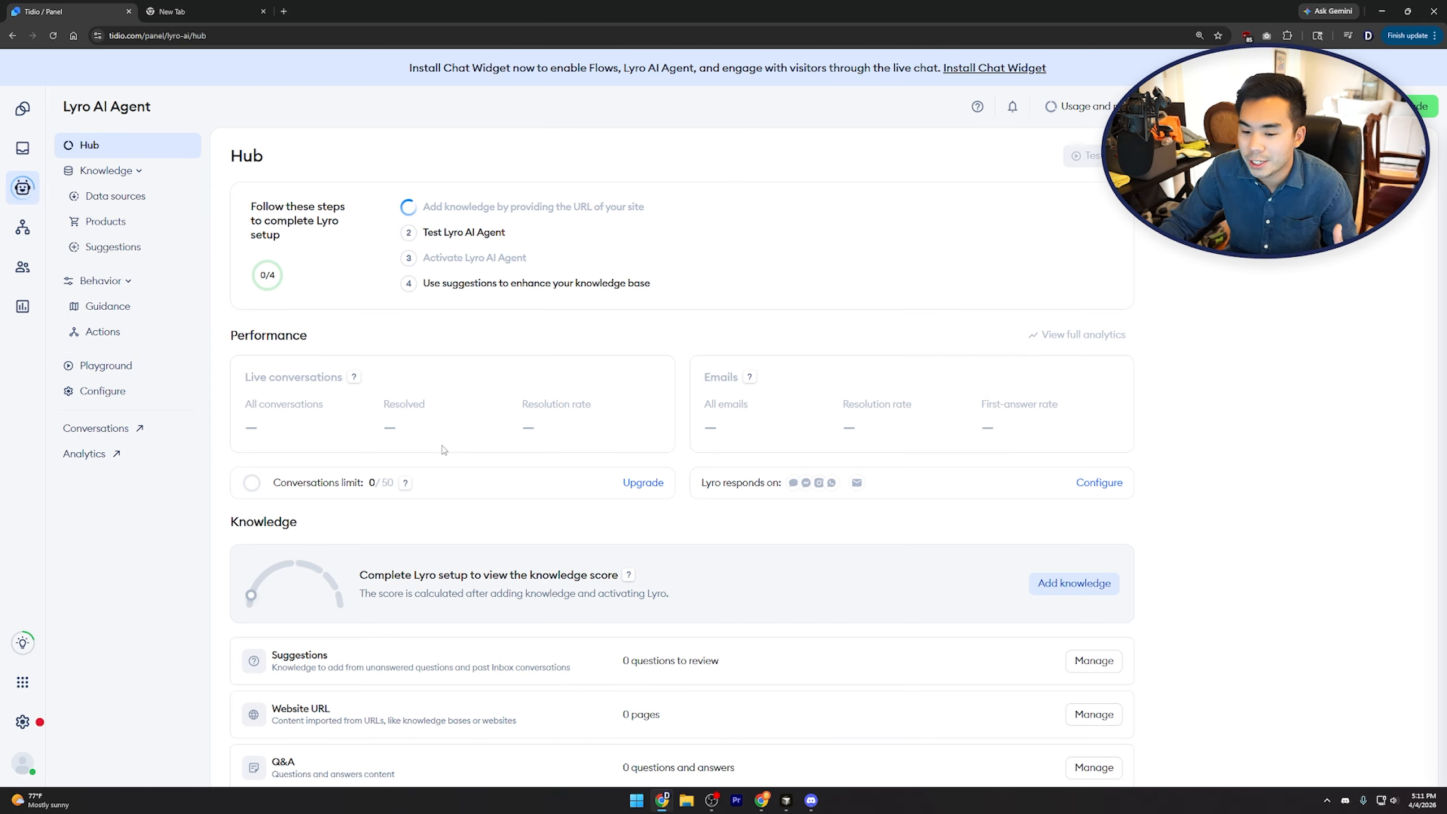
Scroll the Lyro Hub and open Knowledge > Data sources, which lists the ai.ddmmedia.co website
{"action": "scroll", "coordinate": [523, 542], "scroll_direction": "down", "scroll_amount": 2}
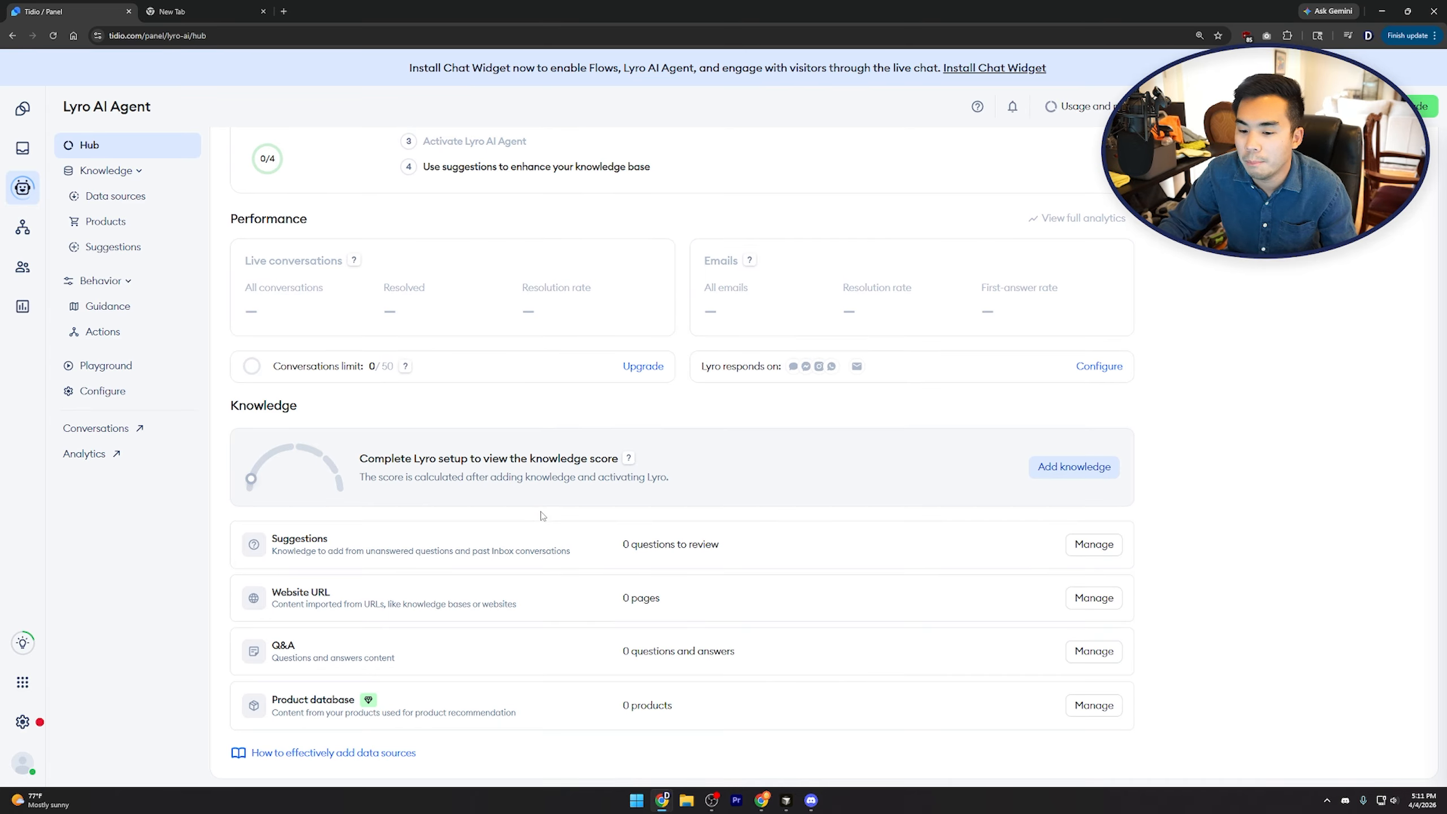
{"action": "scroll", "coordinate": [390, 469], "scroll_direction": "up", "scroll_amount": 2}
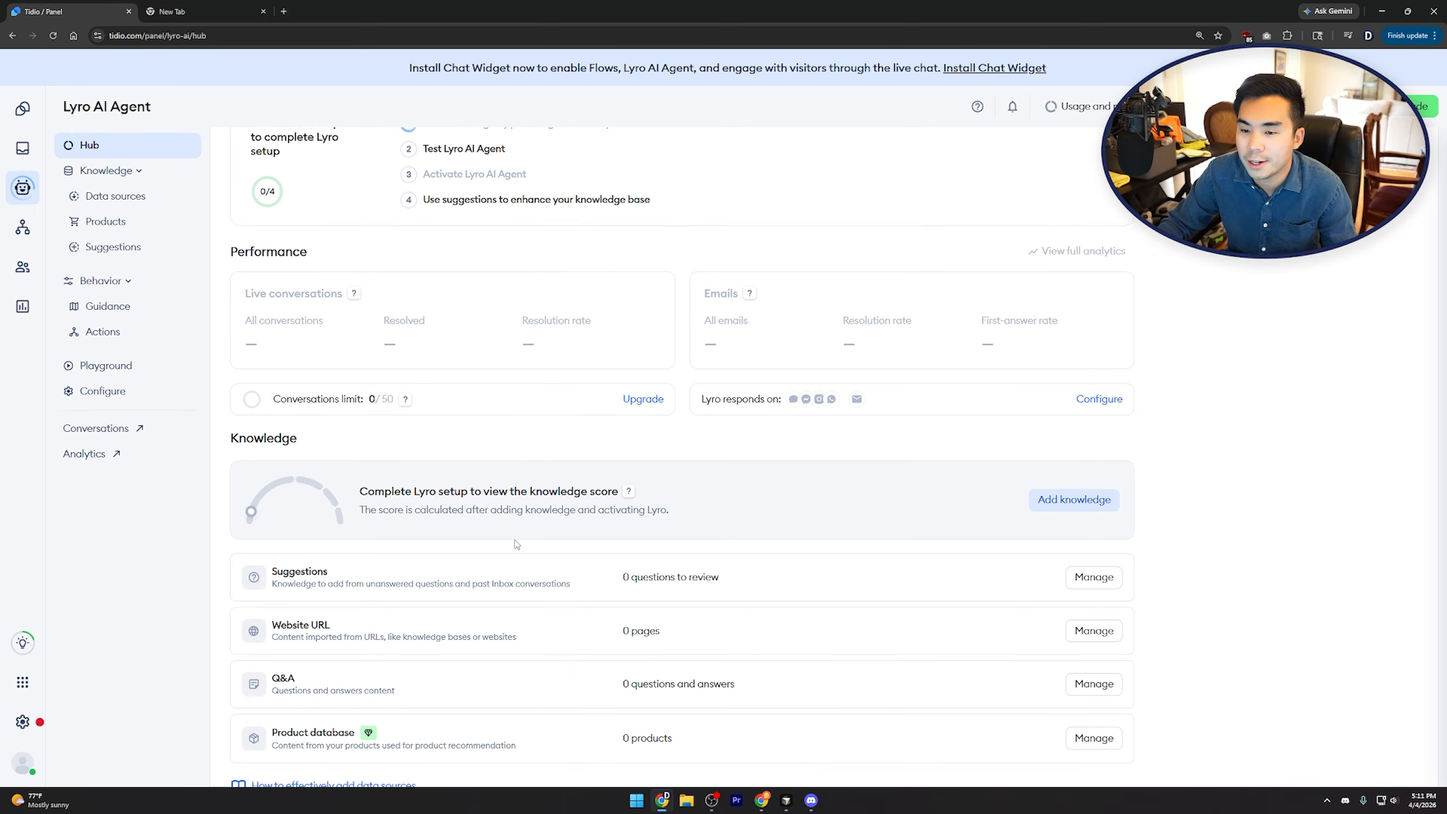
{"action": "left_click", "coordinate": [154, 198]}
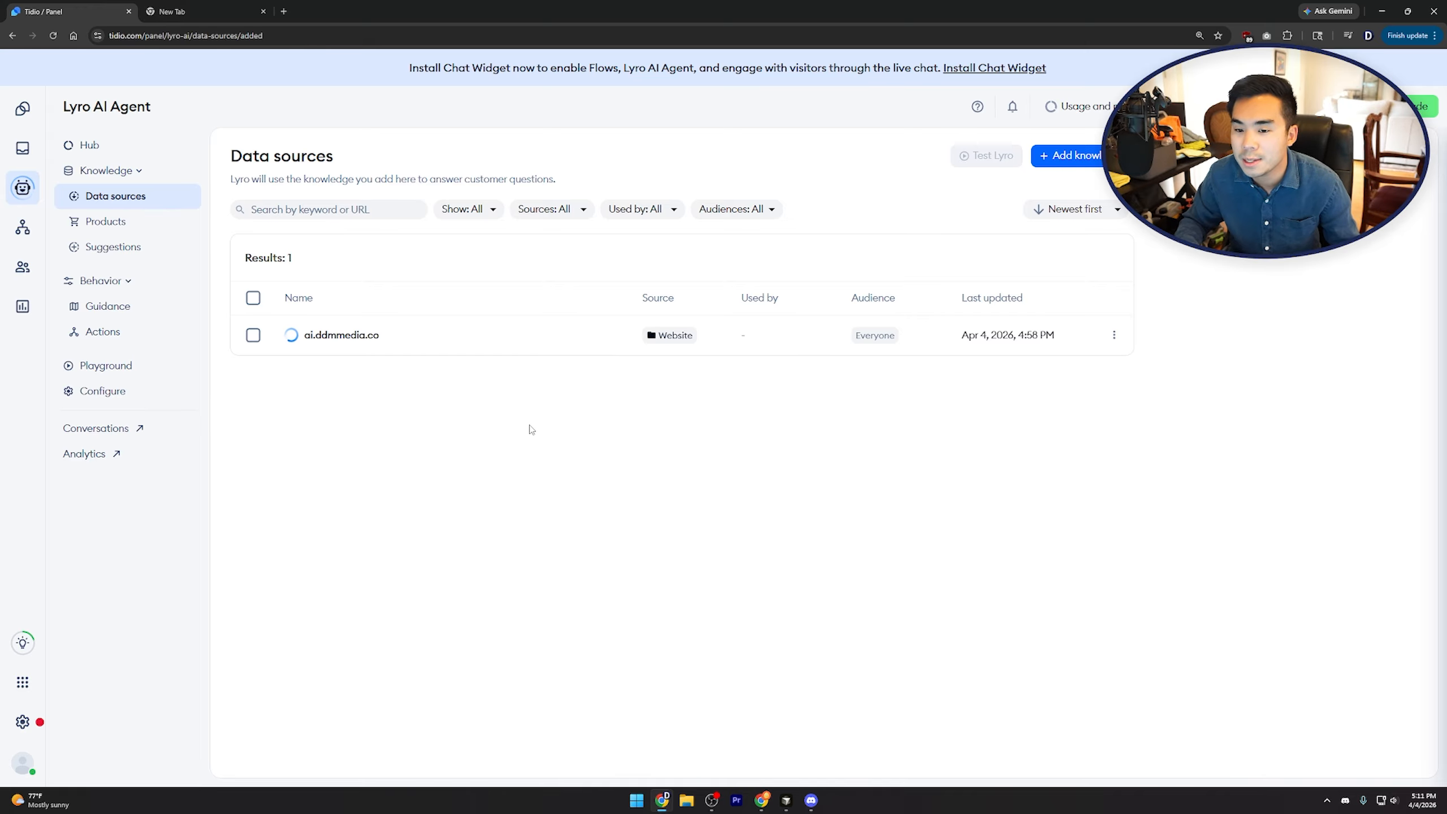
Try adding a manual Q&A to Lyro's knowledge, then close it and the add-knowledge options unsaved
{"action": "left_click", "coordinate": [1071, 155]}
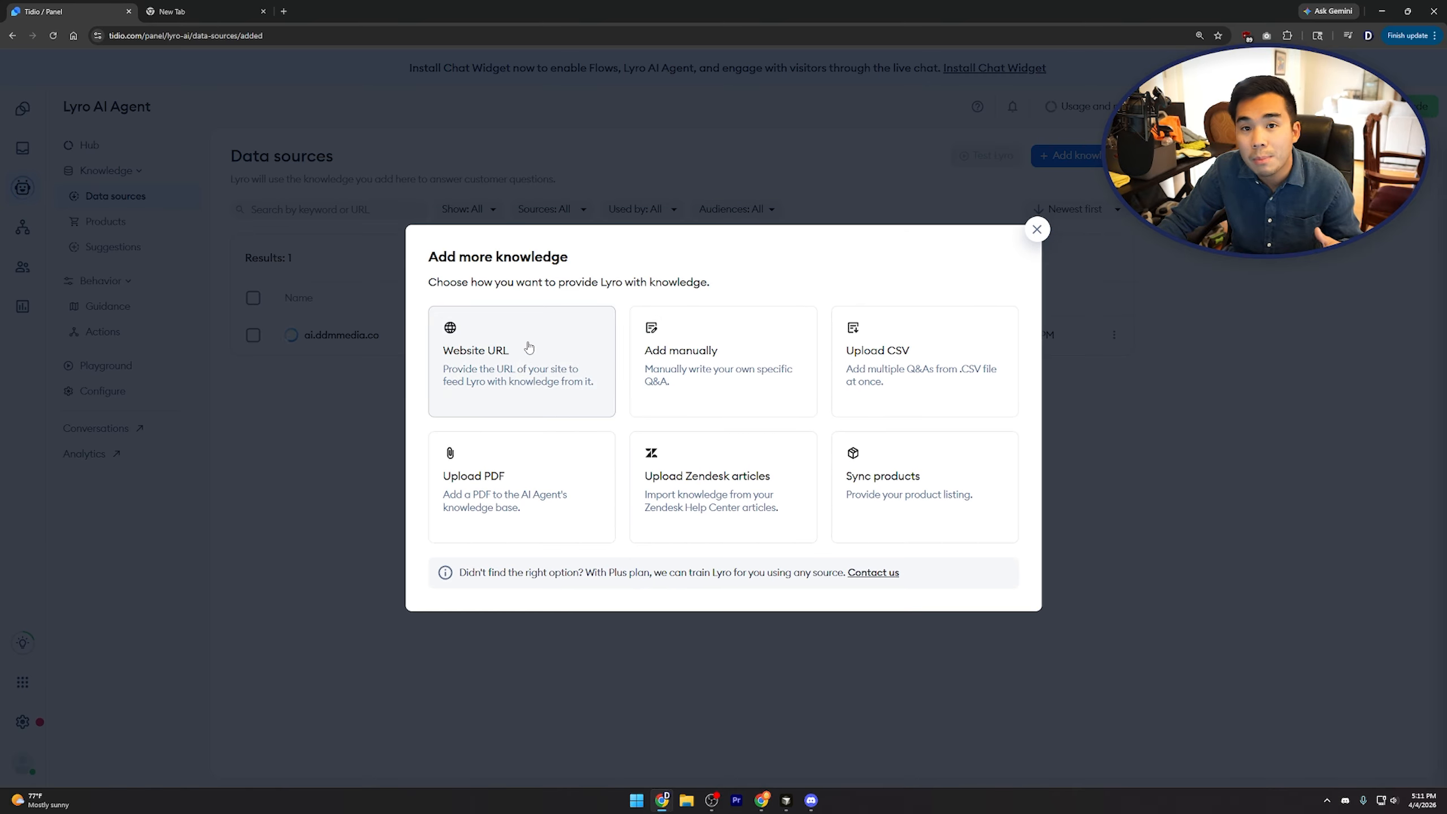
{"action": "left_click", "coordinate": [721, 354]}
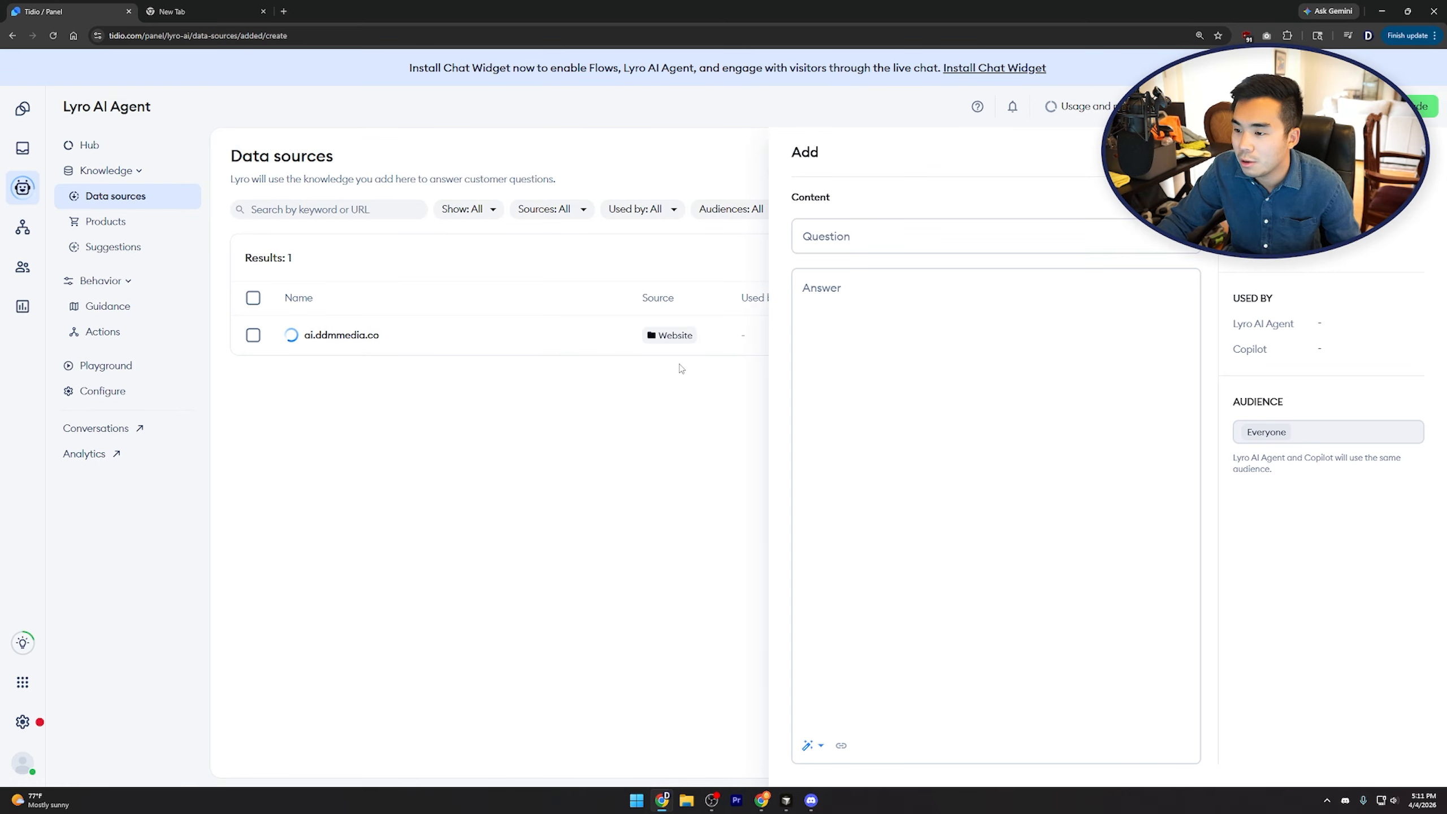
{"action": "left_click", "coordinate": [890, 244]}
{"action": "left_click", "coordinate": [862, 432]}
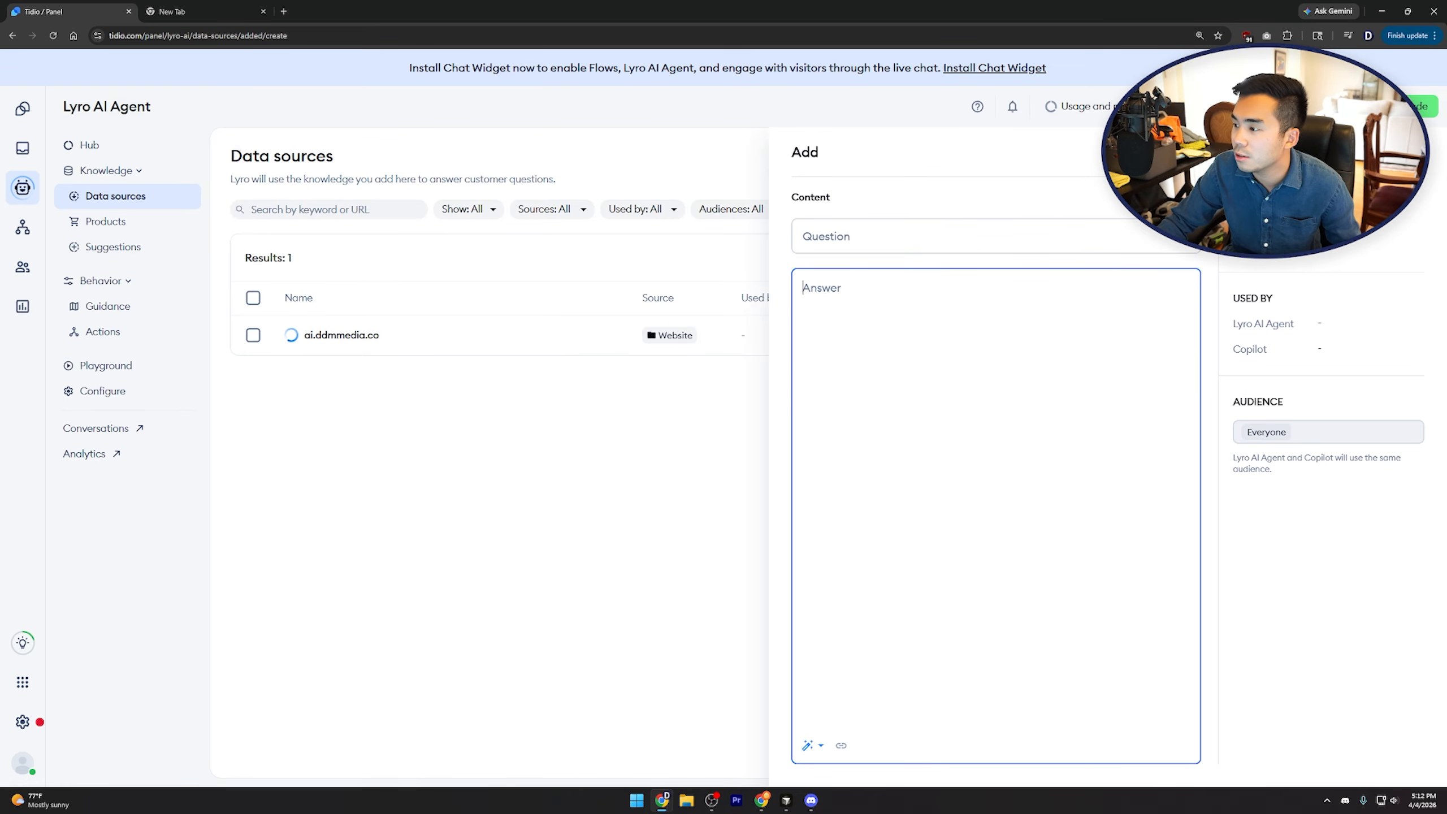
{"action": "left_click", "coordinate": [1417, 152]}
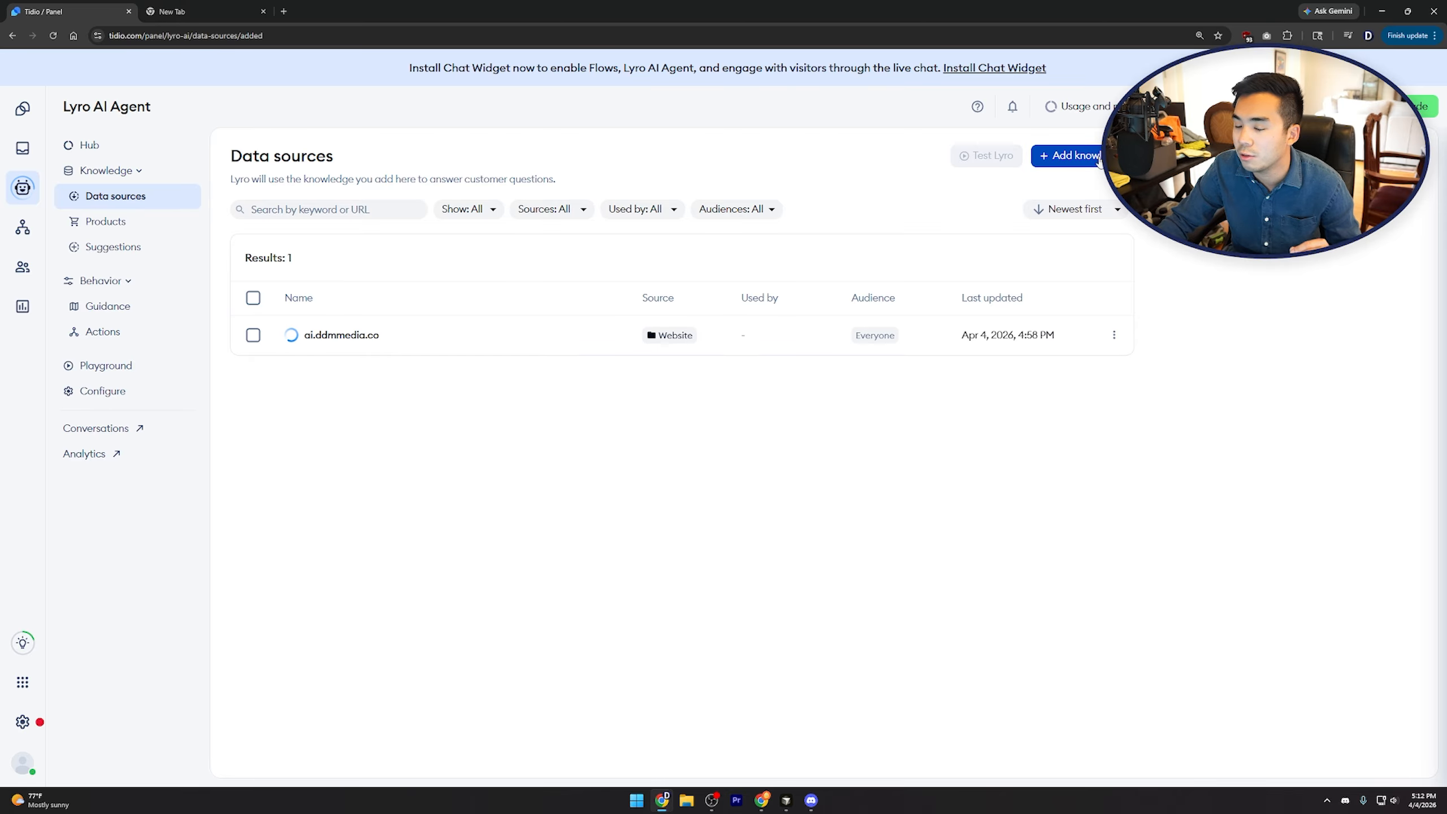
{"action": "left_click", "coordinate": [1069, 155]}
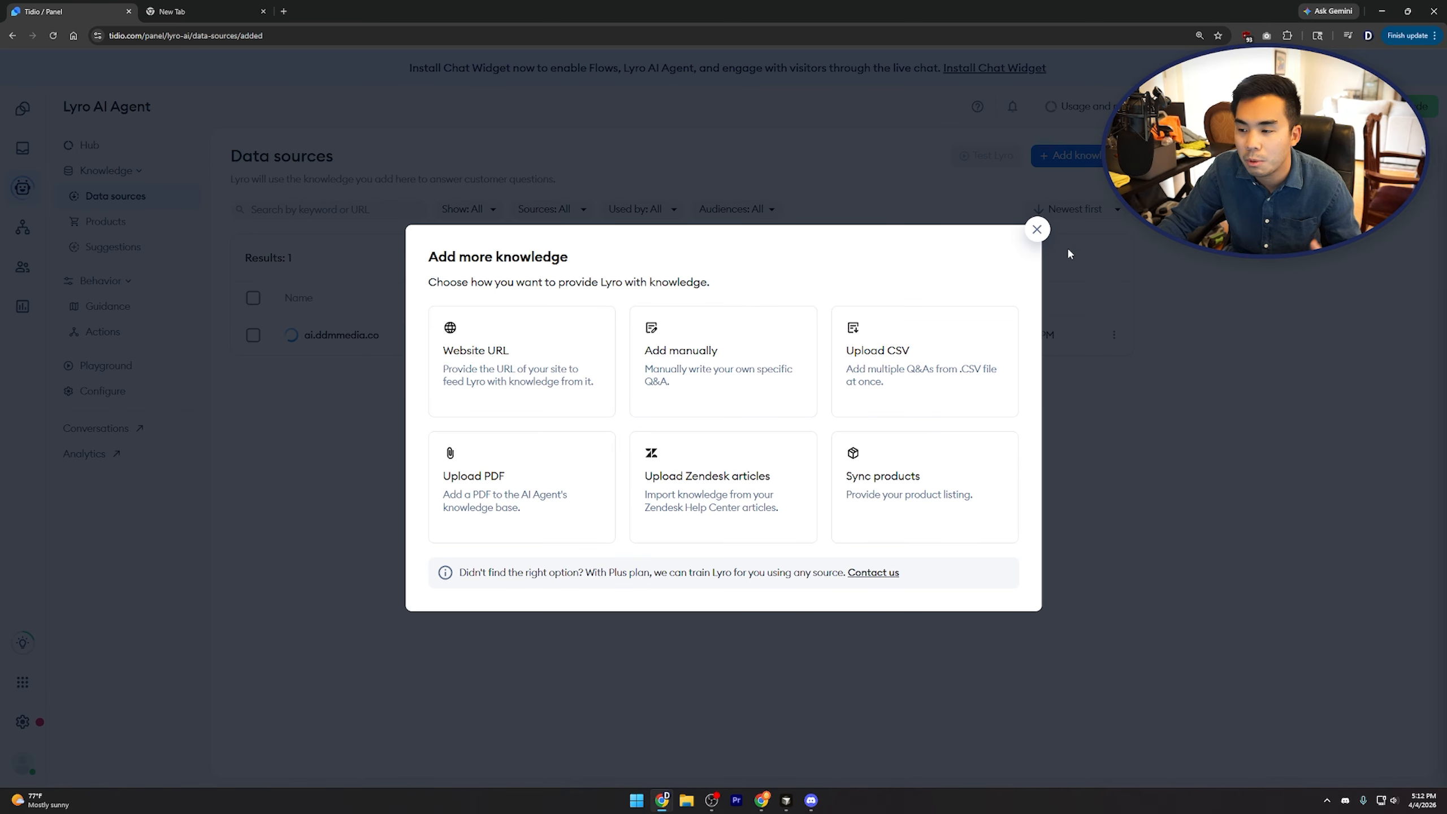
{"action": "left_click", "coordinate": [1037, 230]}
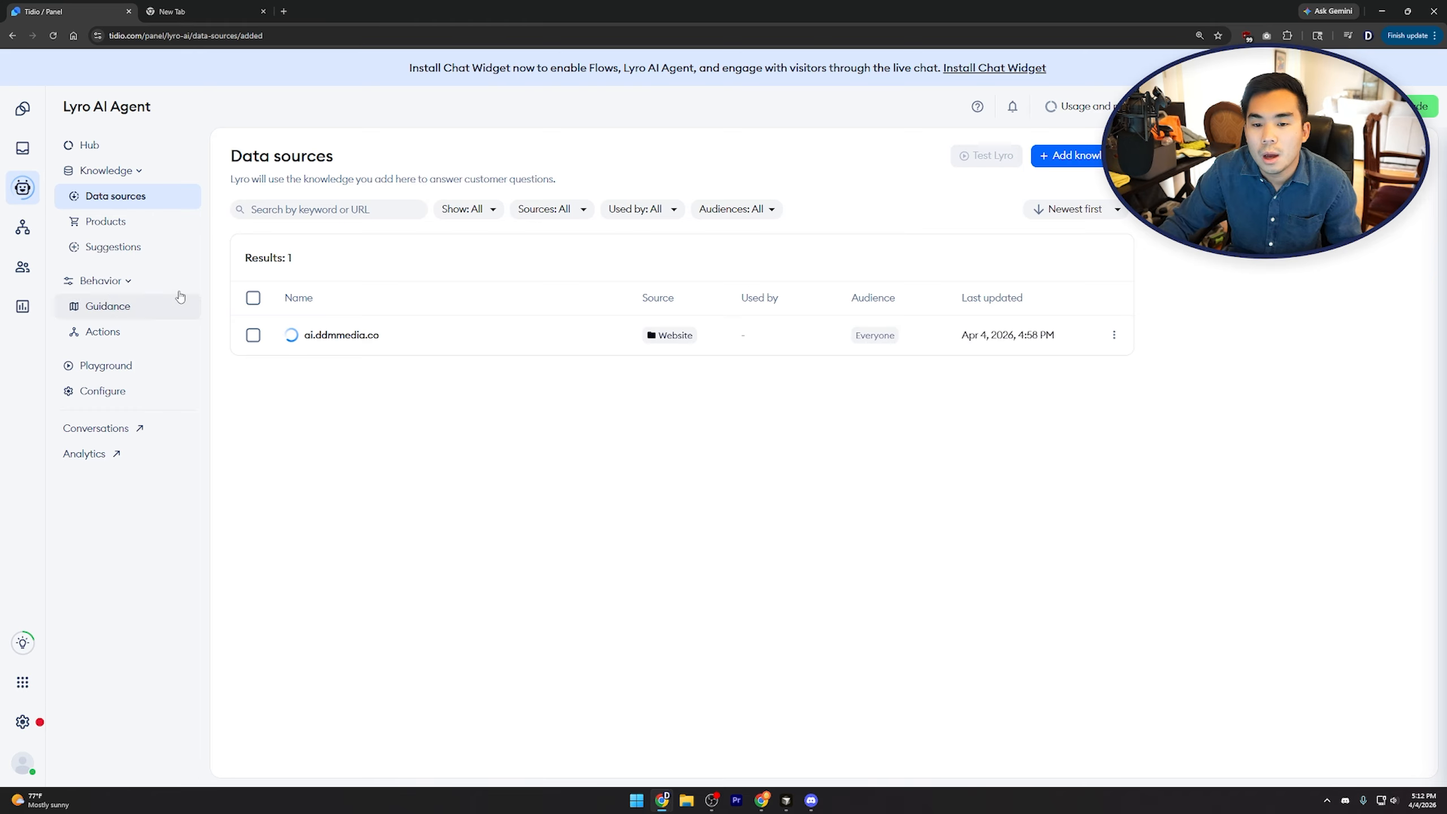
Look at the Products and Suggestions pages, then open Lyro's Guidance settings
{"action": "left_click", "coordinate": [154, 222]}
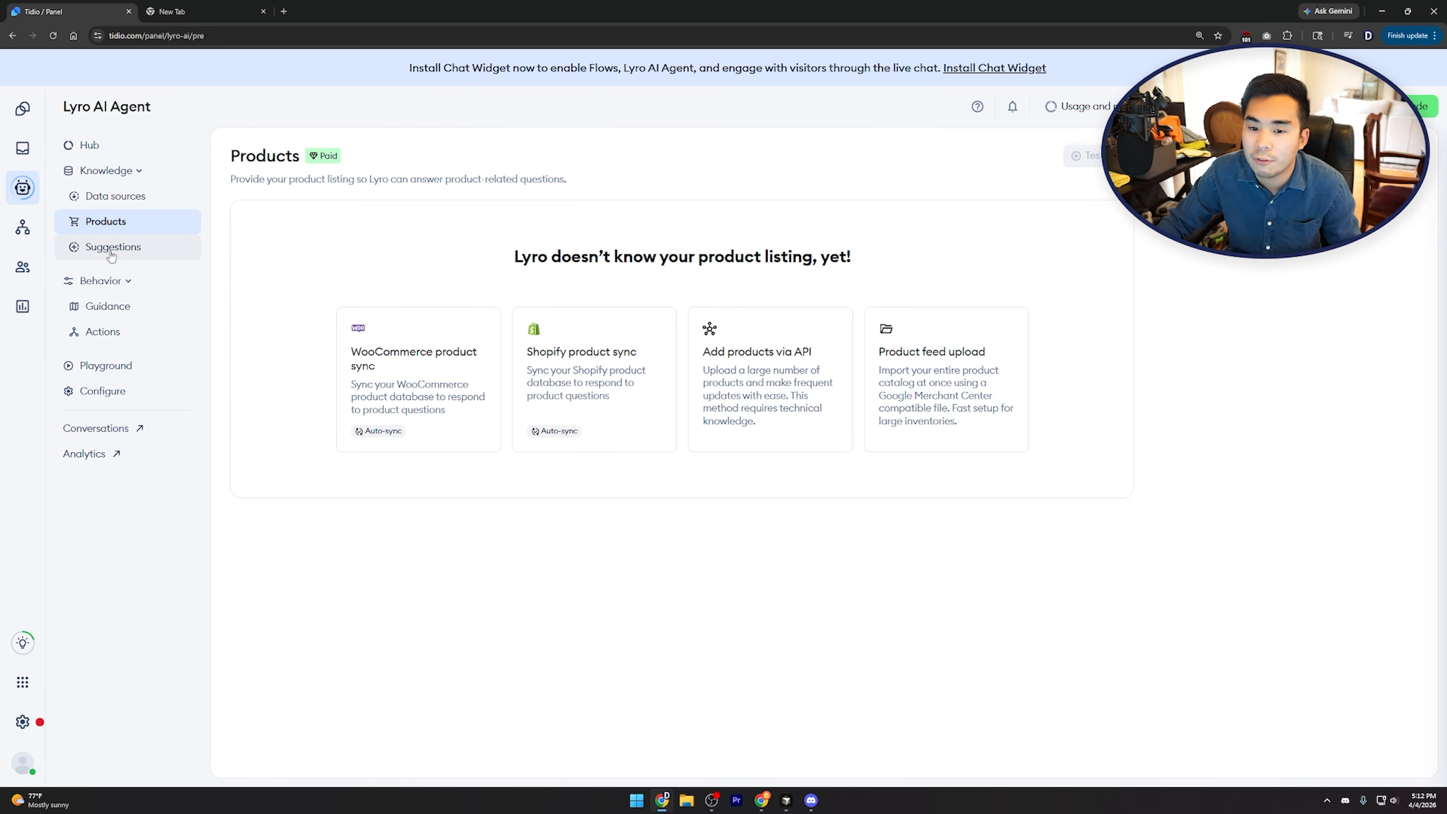
{"action": "left_click", "coordinate": [174, 255]}
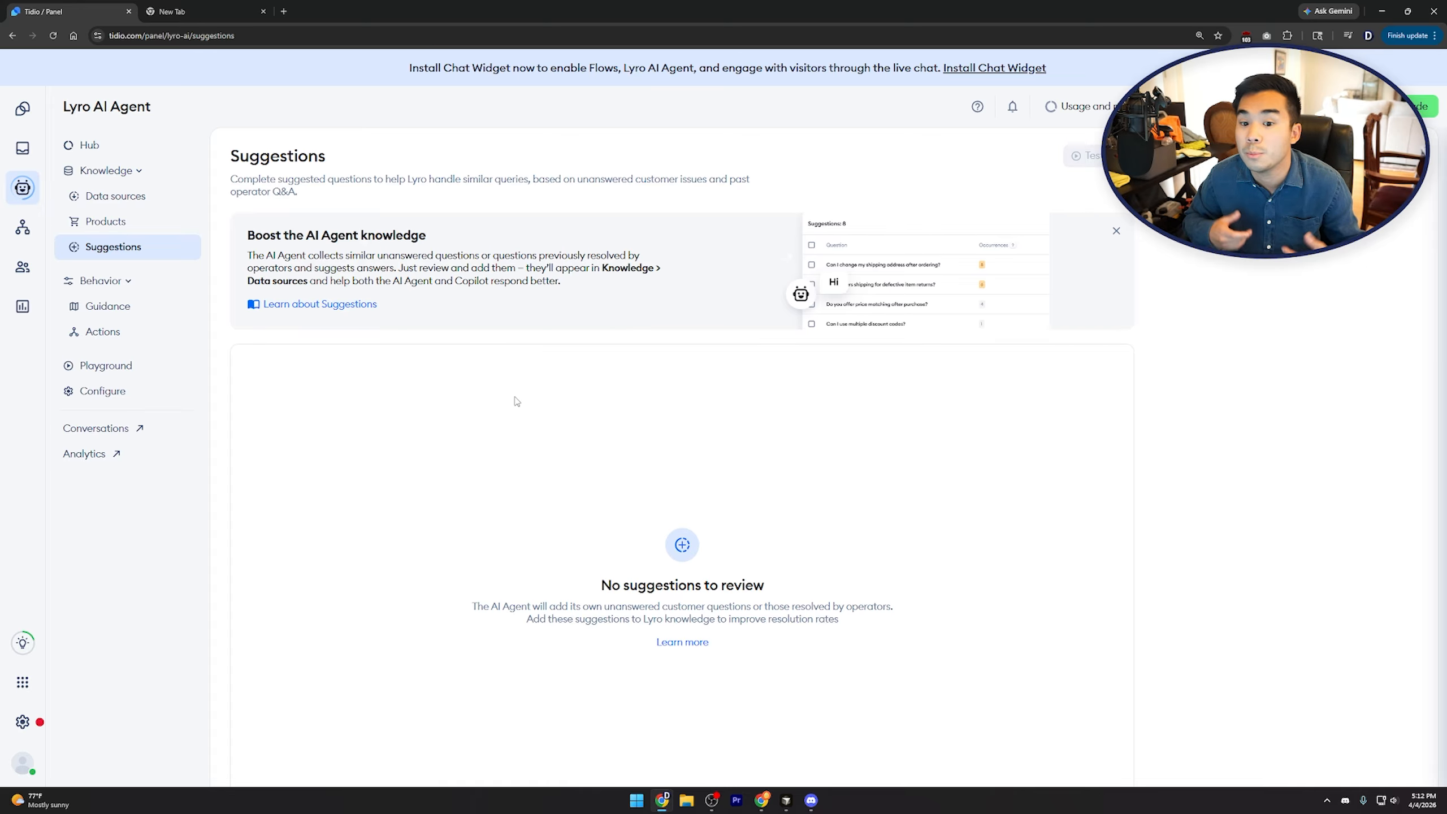
{"action": "left_click", "coordinate": [119, 311]}
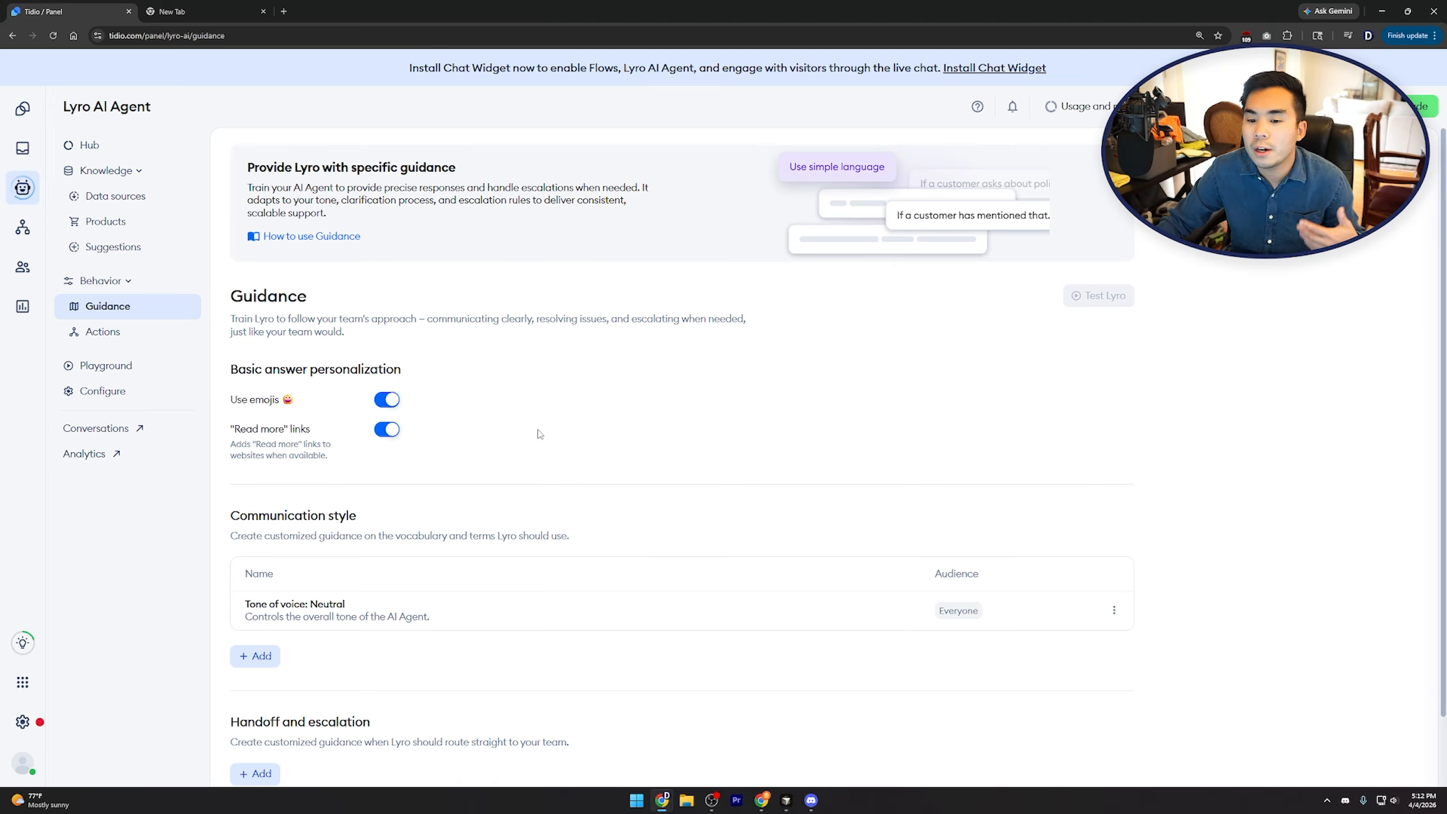
Open the Neutral tone-of-voice guidance, copy its instructions text, then switch to the Playground
{"action": "scroll", "coordinate": [569, 453], "scroll_direction": "down", "scroll_amount": 3}
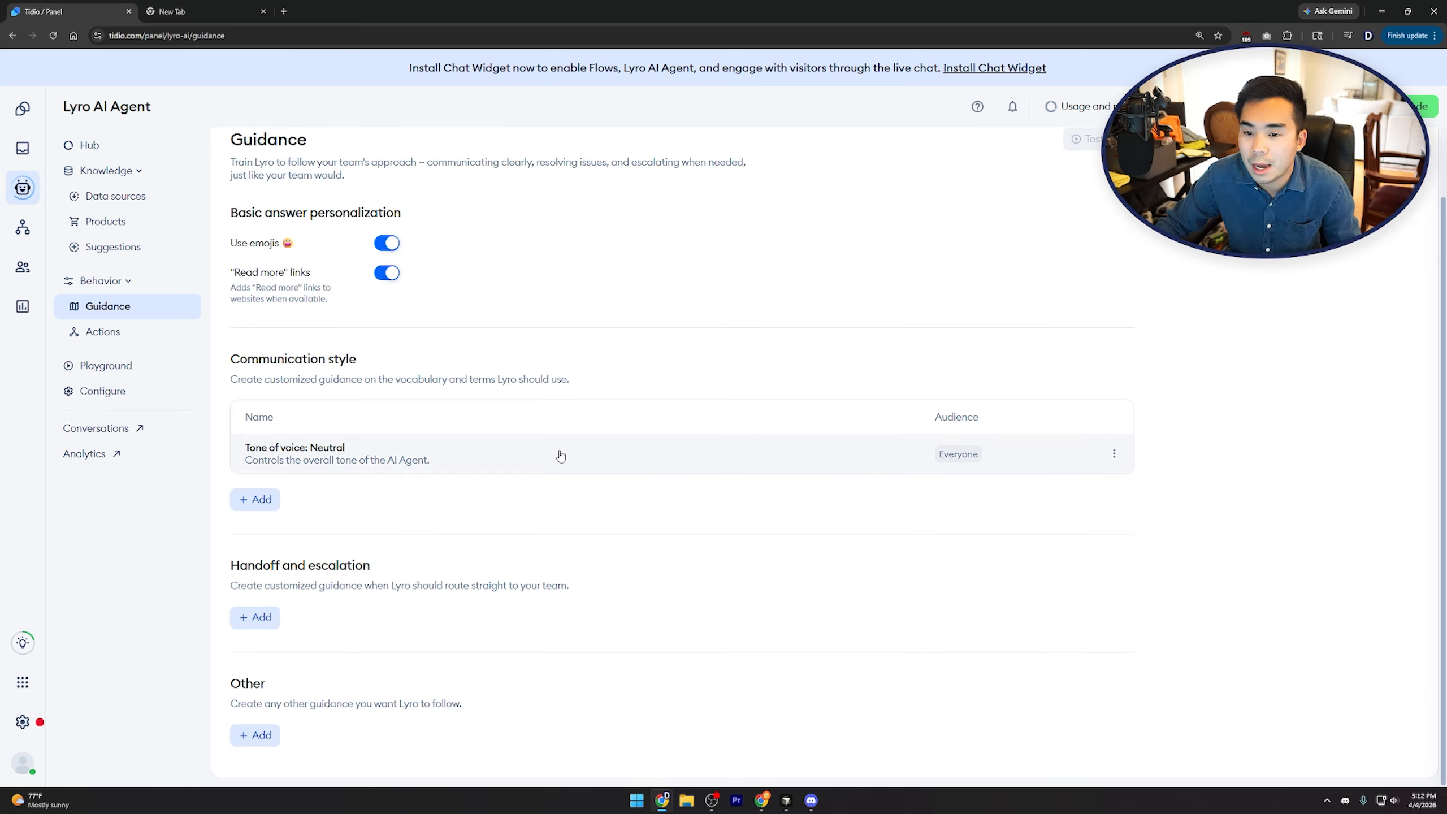
{"action": "scroll", "coordinate": [555, 456], "scroll_direction": "up", "scroll_amount": 3}
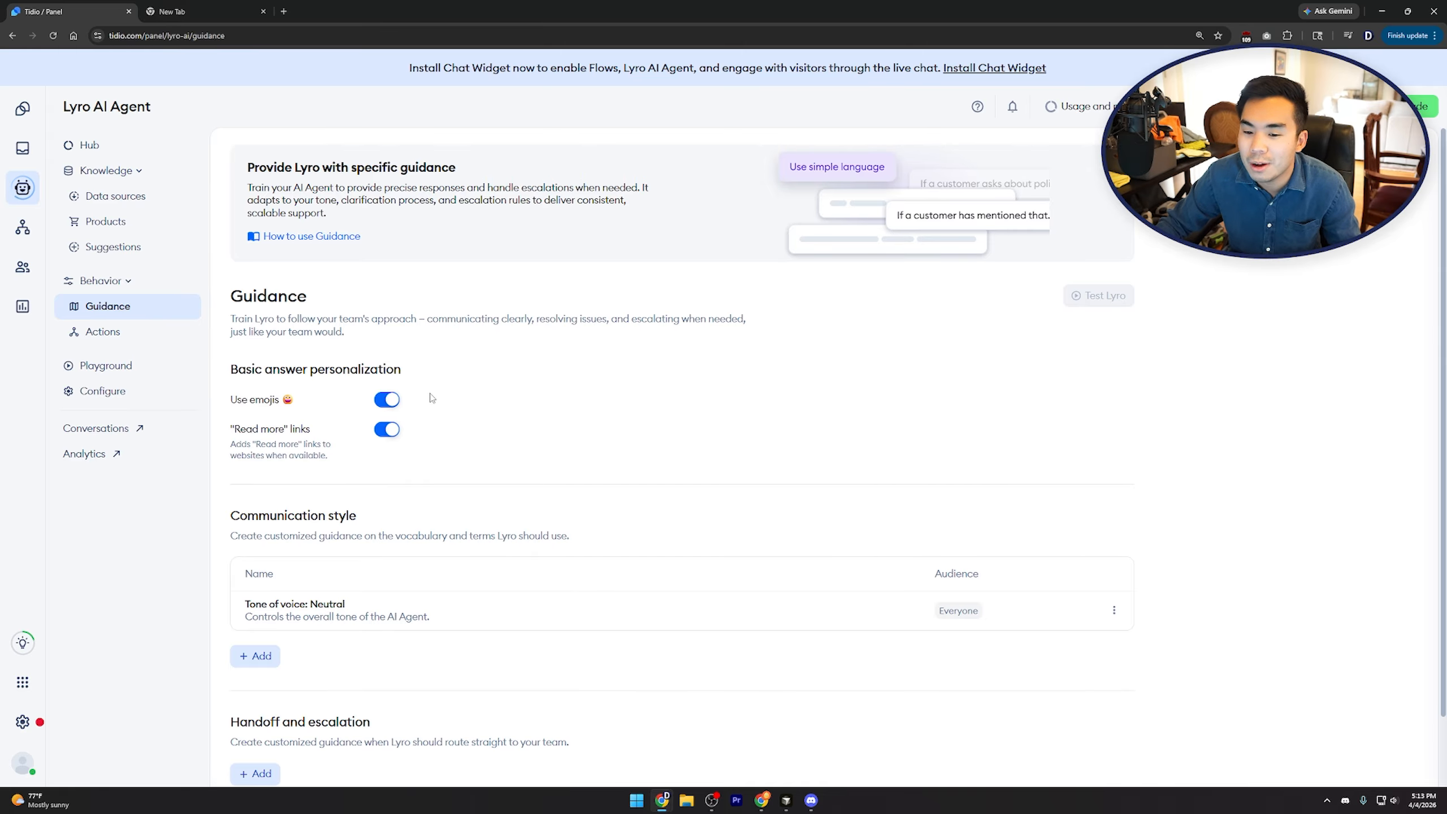
{"action": "scroll", "coordinate": [472, 439], "scroll_direction": "down", "scroll_amount": 2}
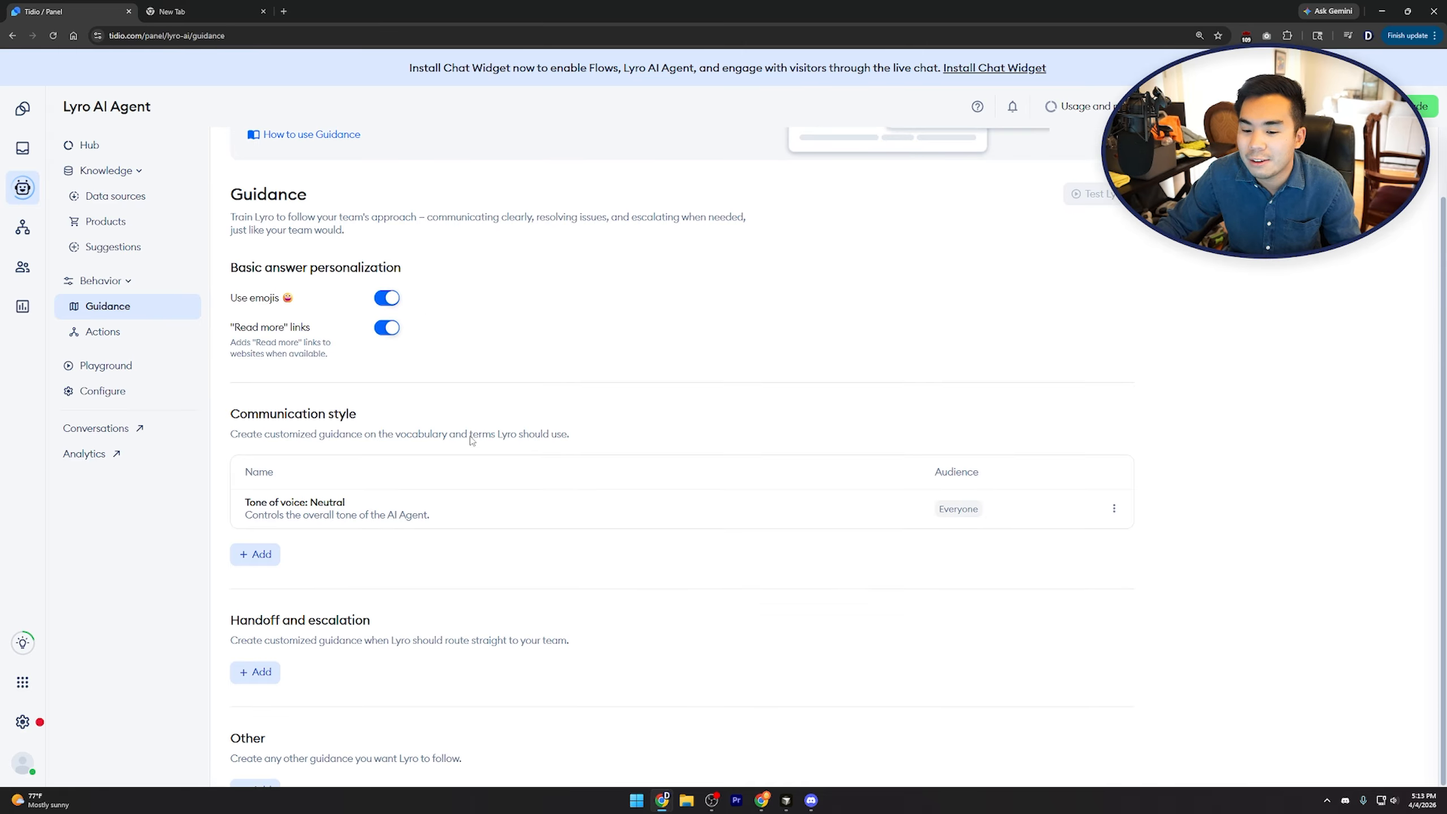
{"action": "left_click", "coordinate": [691, 508]}
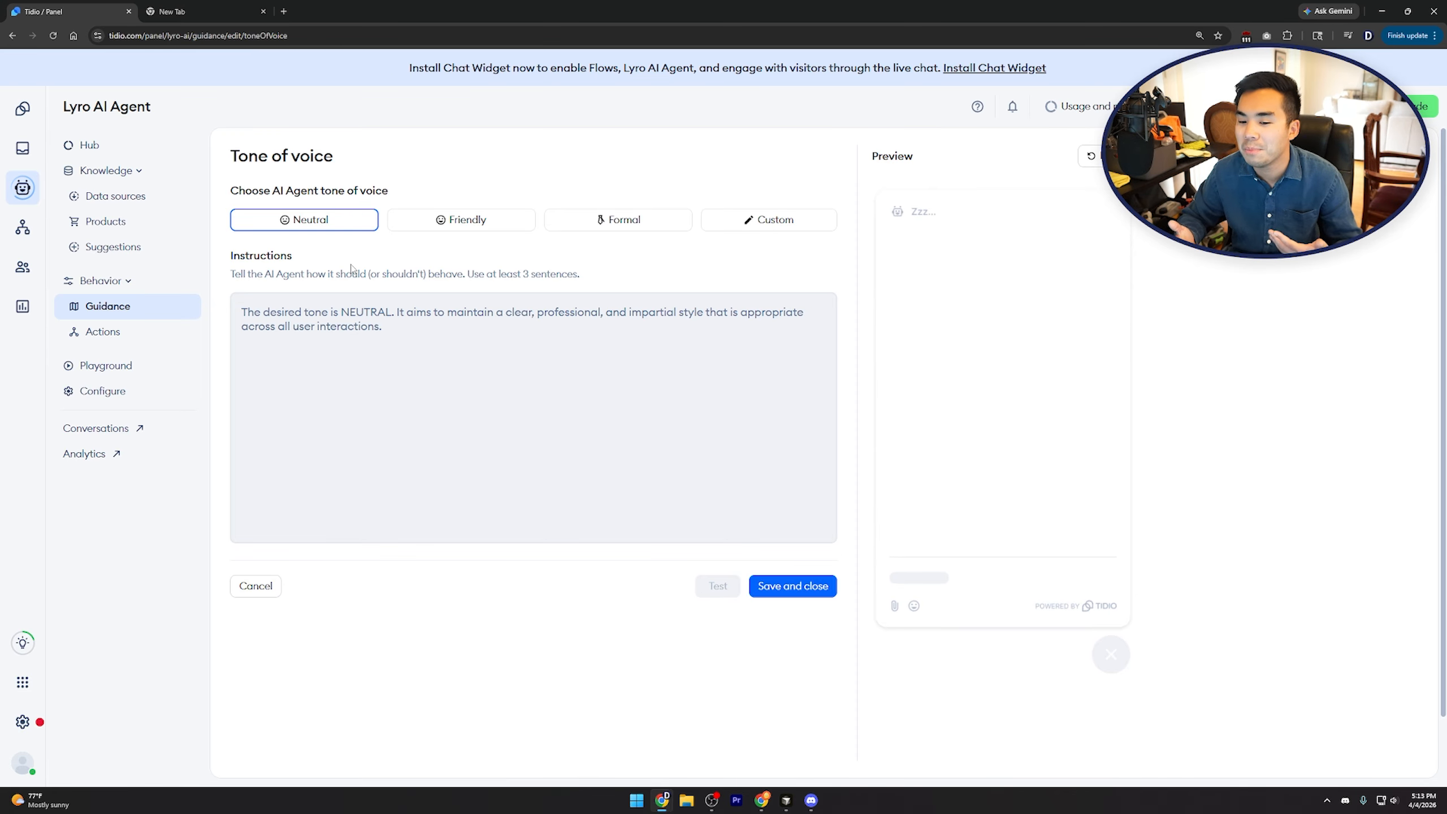
{"action": "left_click", "coordinate": [530, 367]}
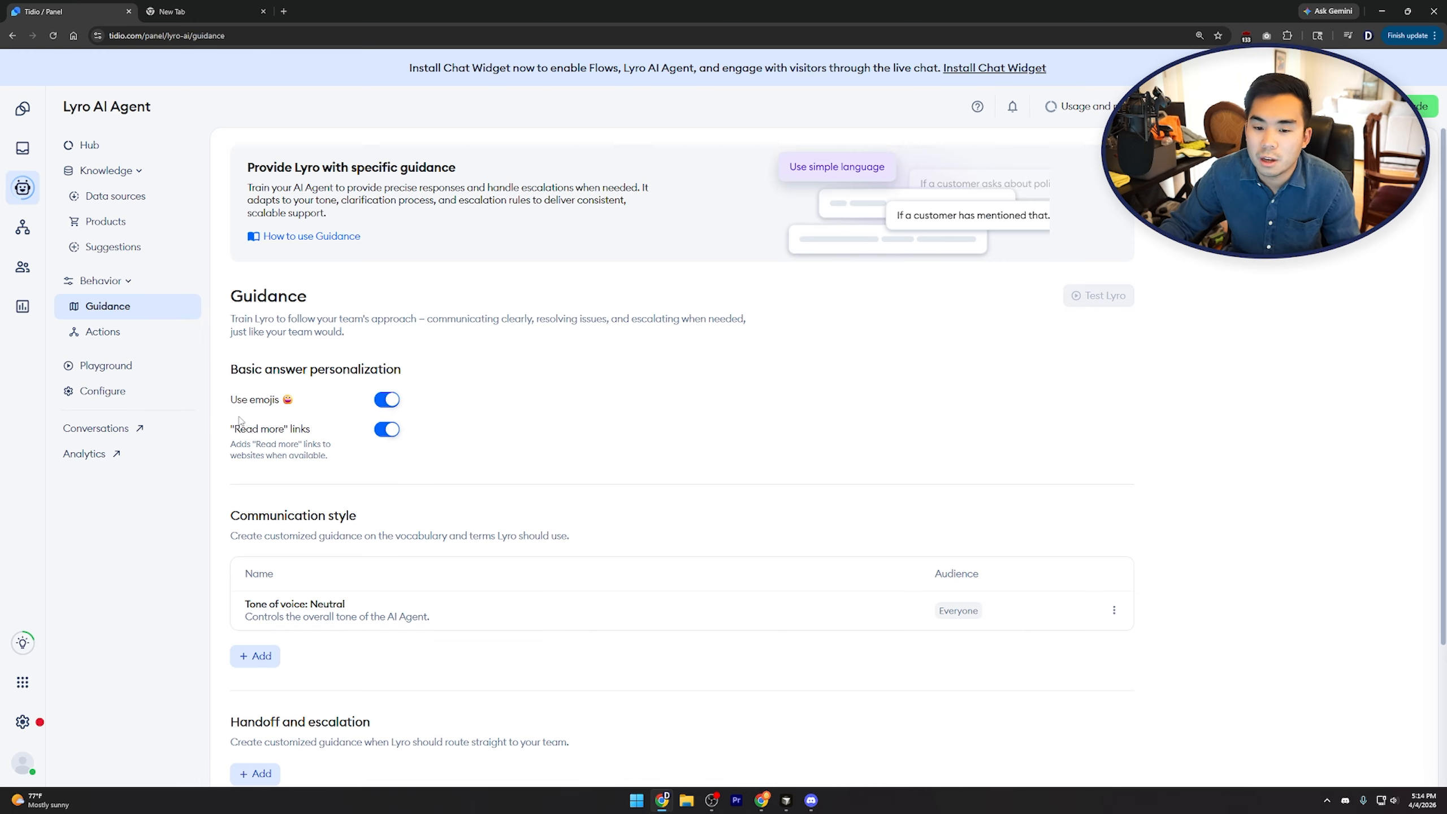
{"action": "left_click", "coordinate": [160, 366]}
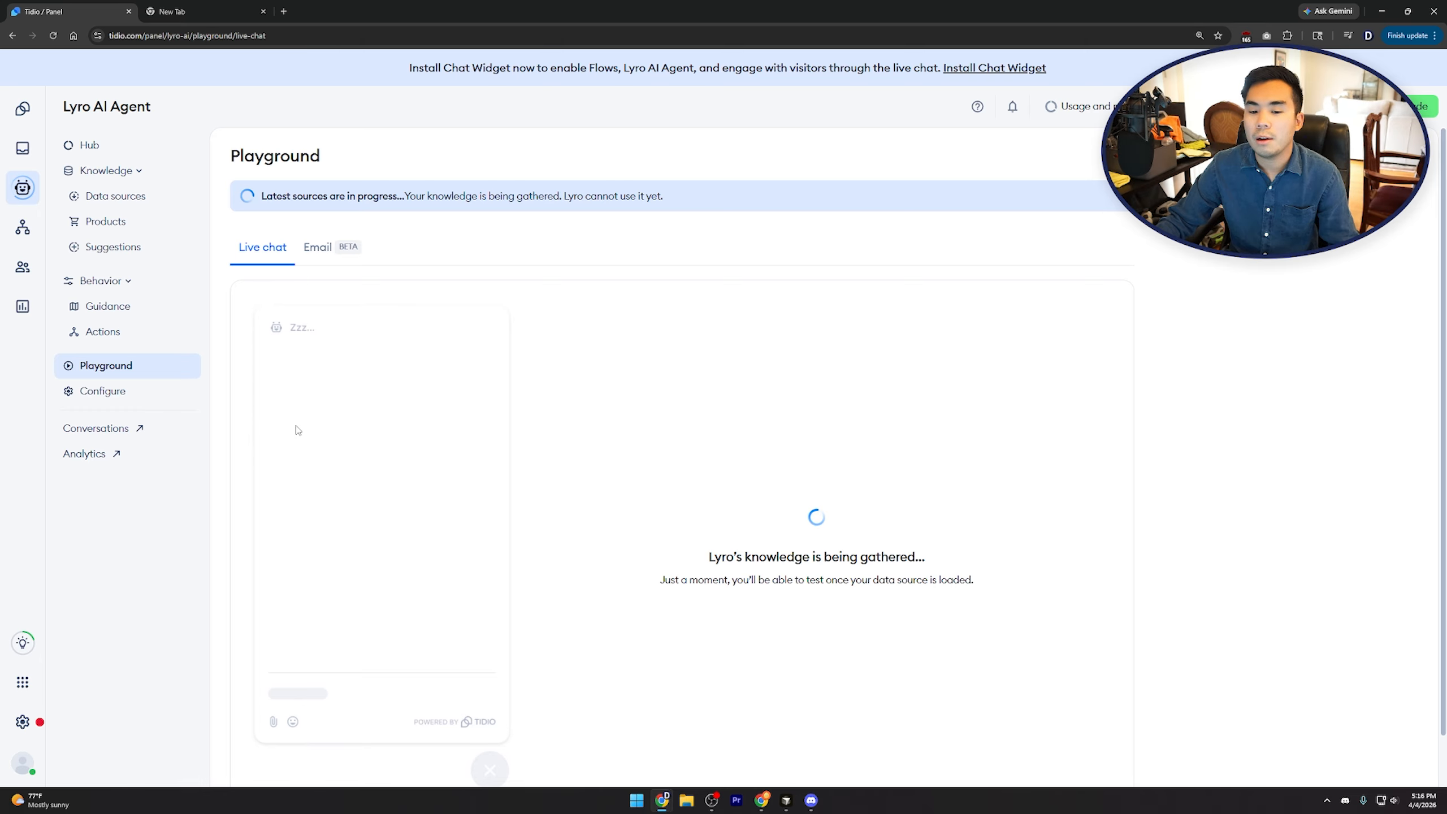
In Lyro's Configure settings, keep Lyro responding Always and check the default language options
{"action": "left_click", "coordinate": [157, 392]}
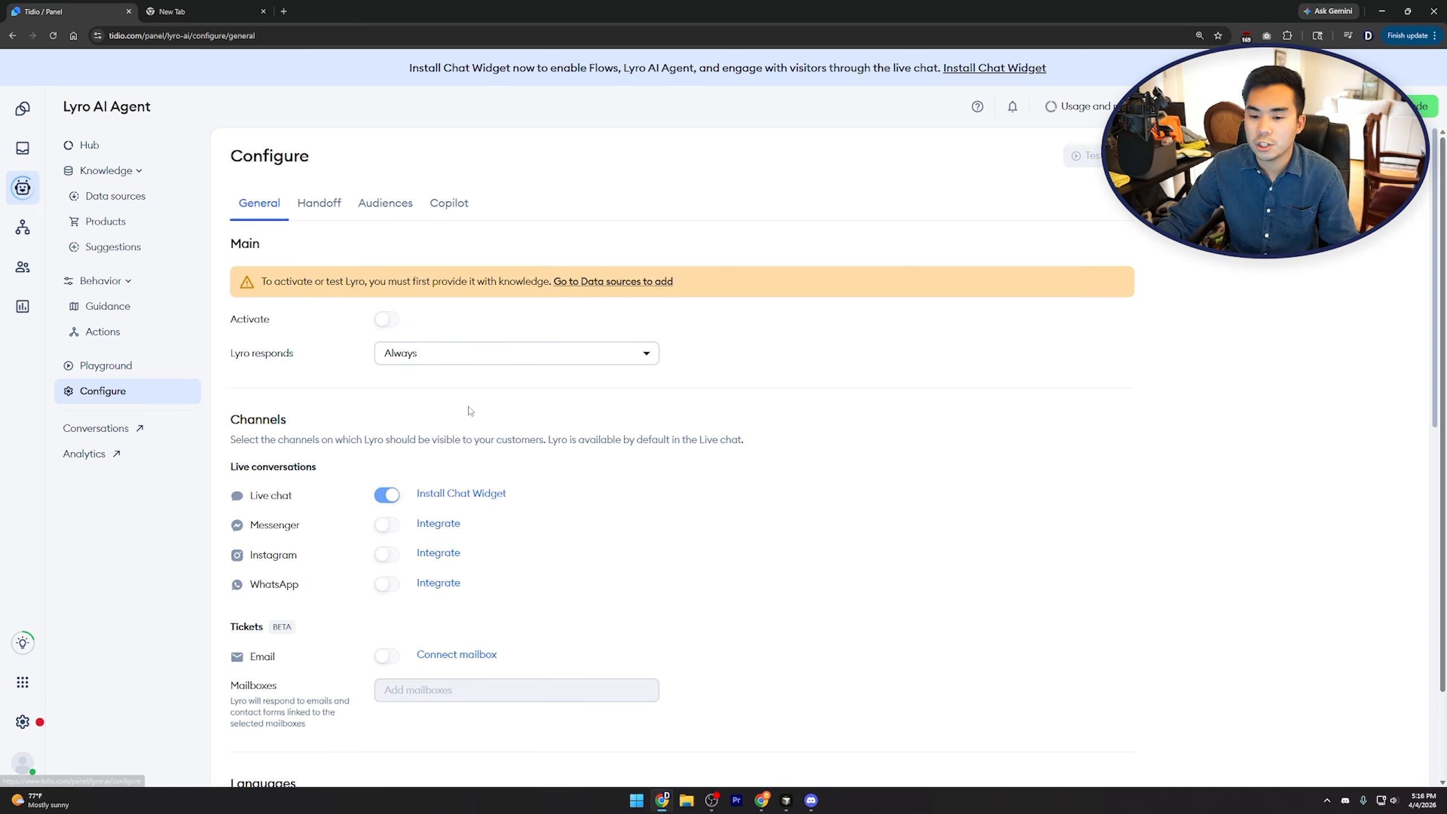
{"action": "left_click", "coordinate": [420, 355]}
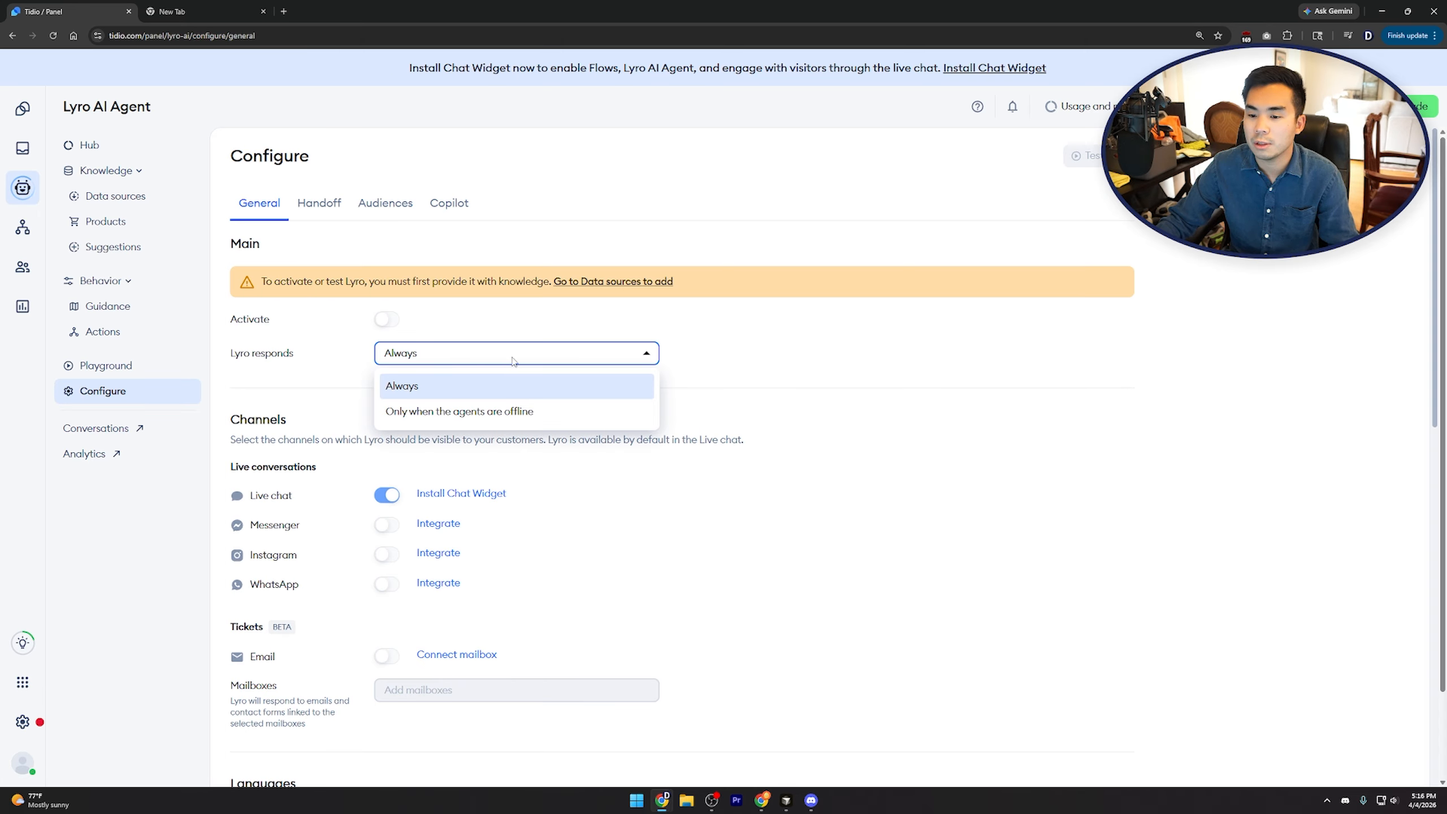
{"action": "left_click", "coordinate": [391, 374]}
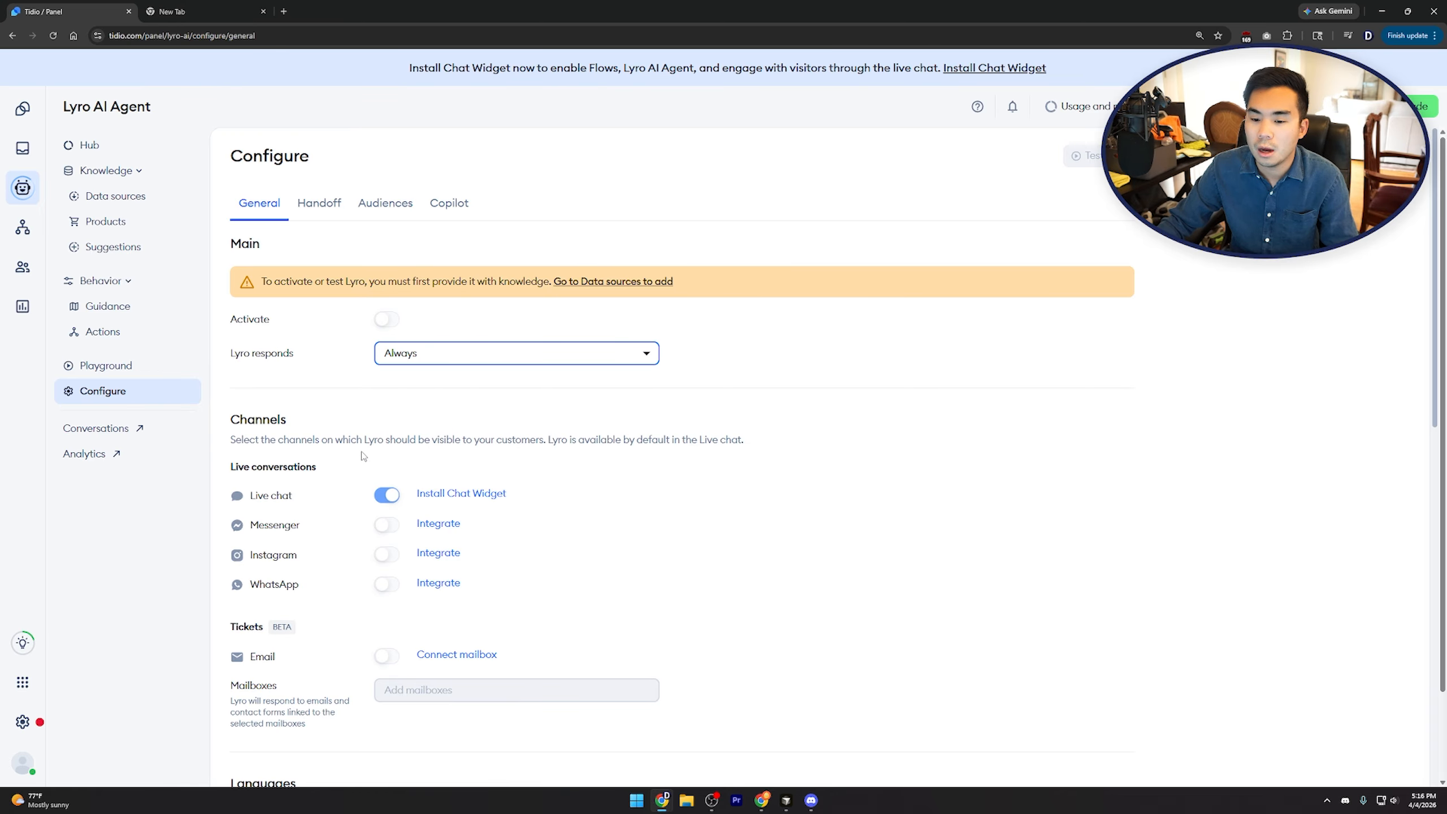
{"action": "scroll", "coordinate": [362, 455], "scroll_direction": "down", "scroll_amount": 3}
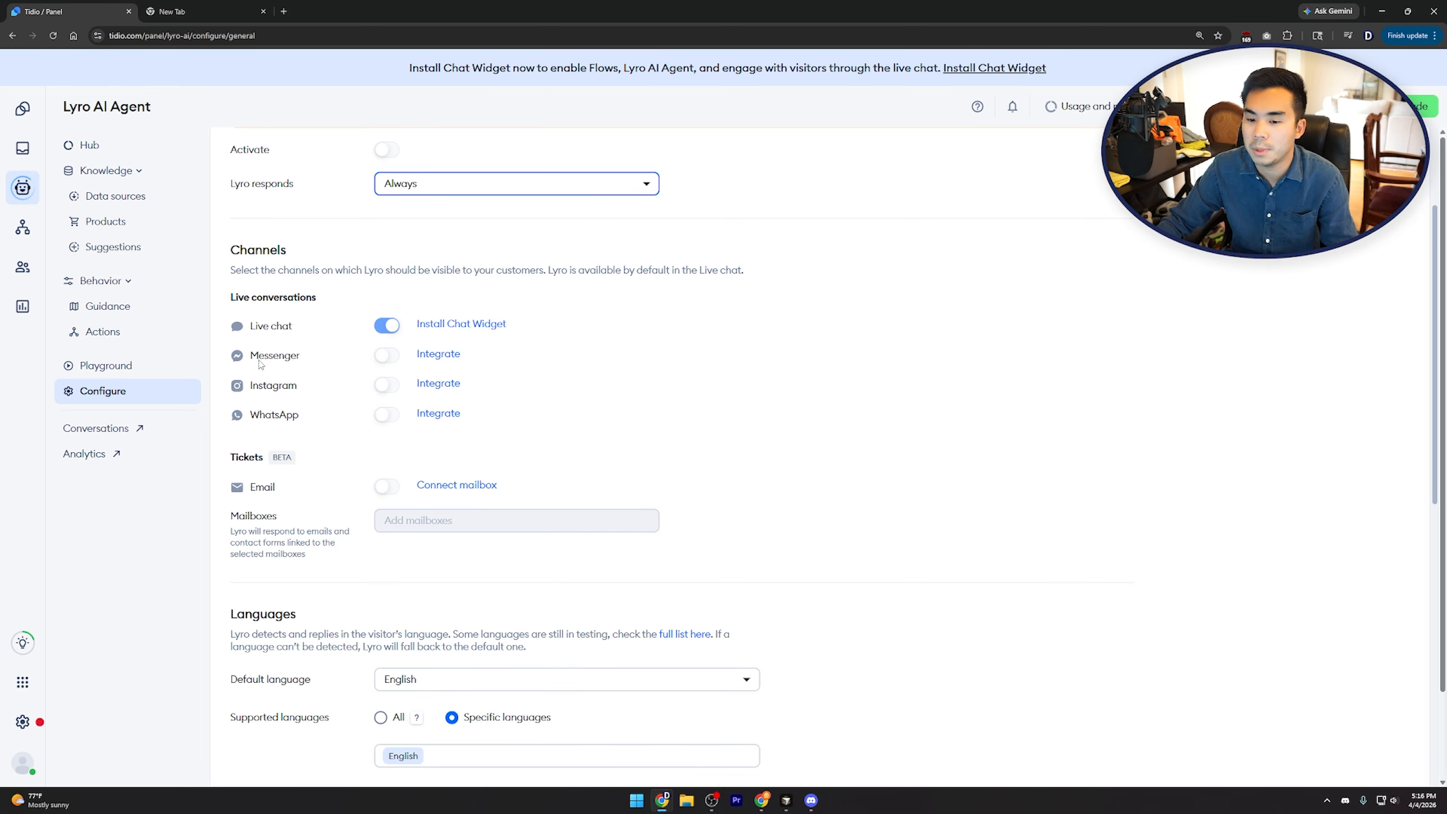
{"action": "scroll", "coordinate": [728, 482], "scroll_direction": "down", "scroll_amount": 3}
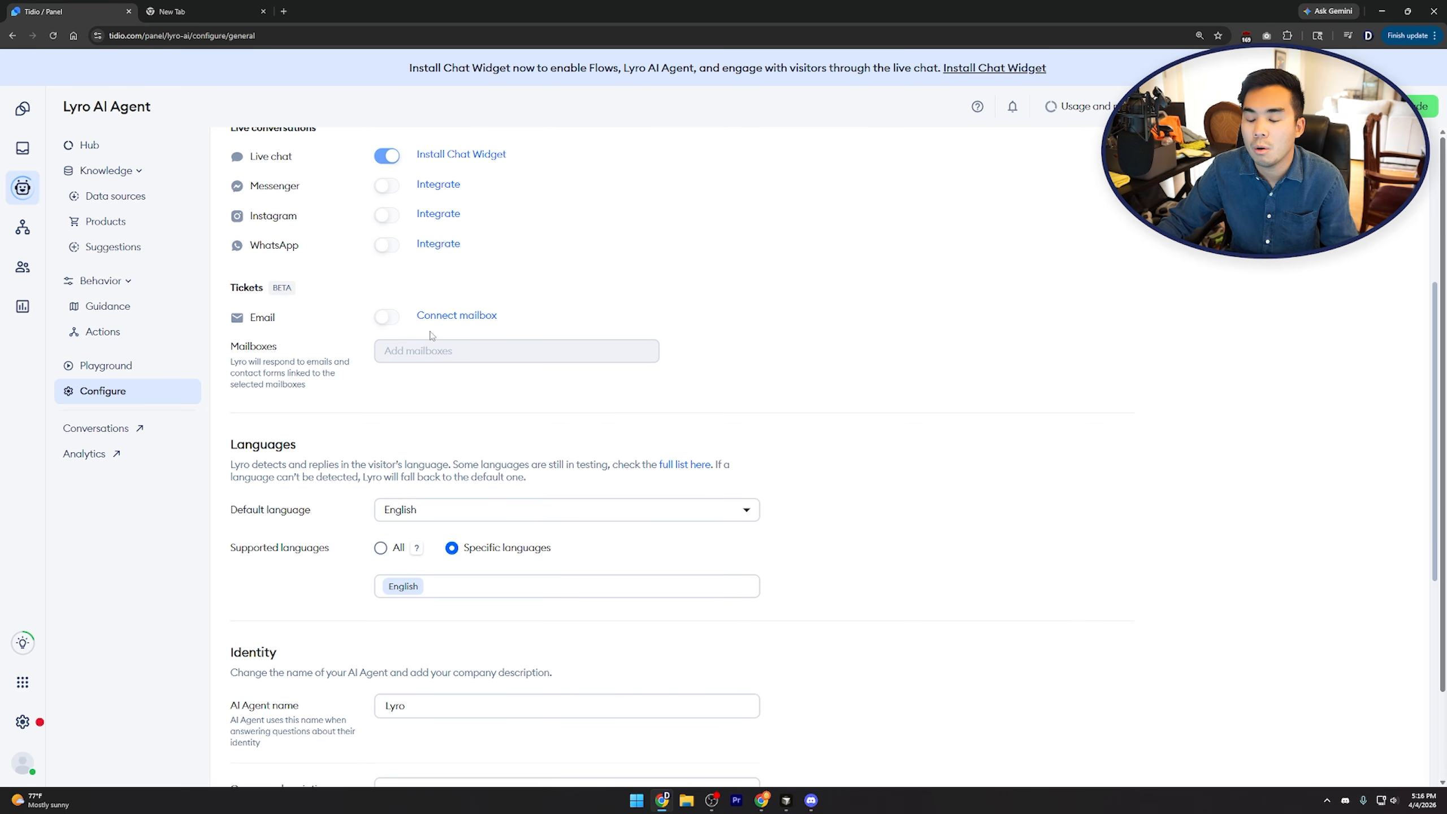
{"action": "scroll", "coordinate": [989, 498], "scroll_direction": "down", "scroll_amount": 2}
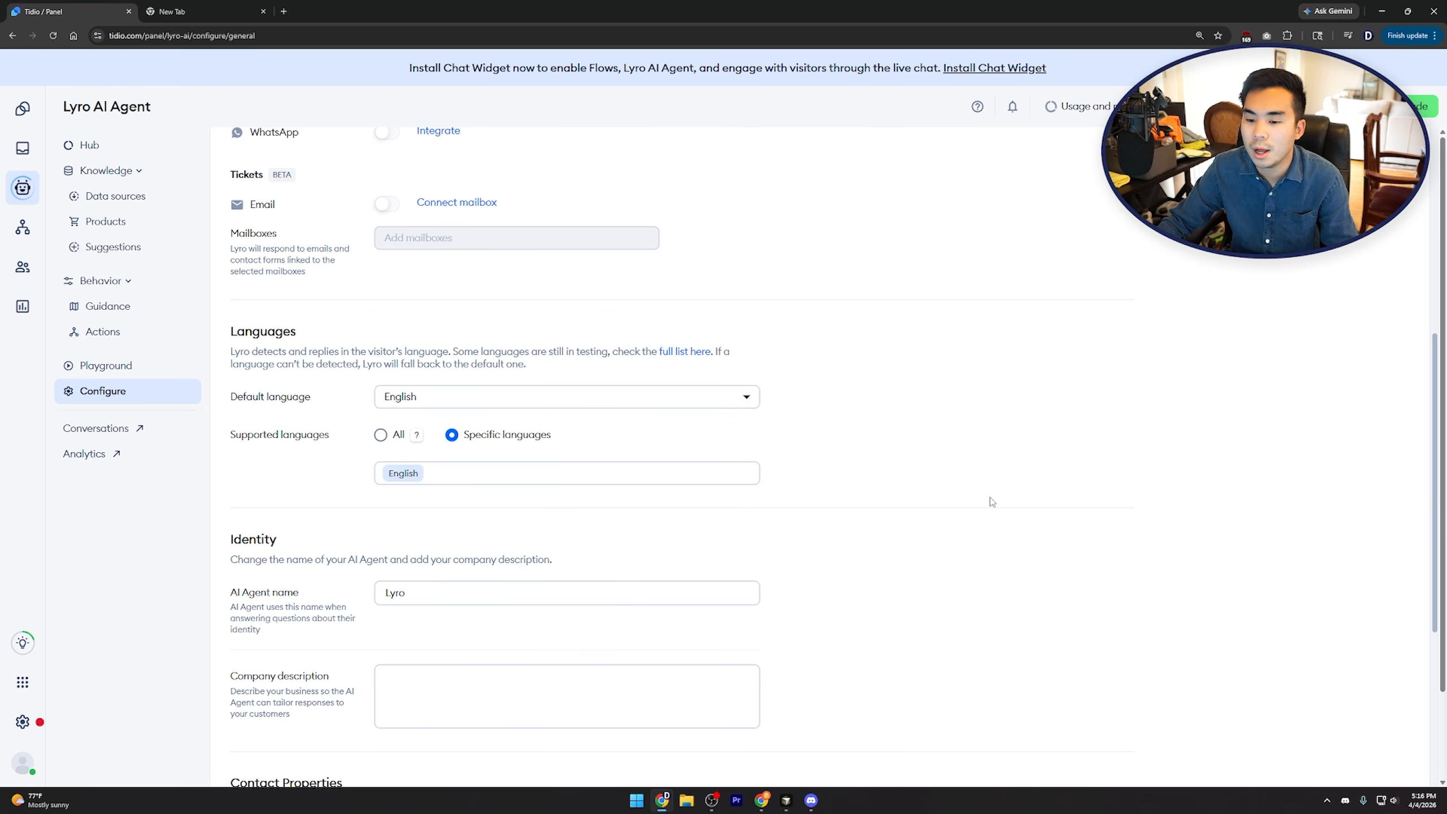
{"action": "left_click", "coordinate": [568, 390]}
{"action": "left_click", "coordinate": [831, 397]}
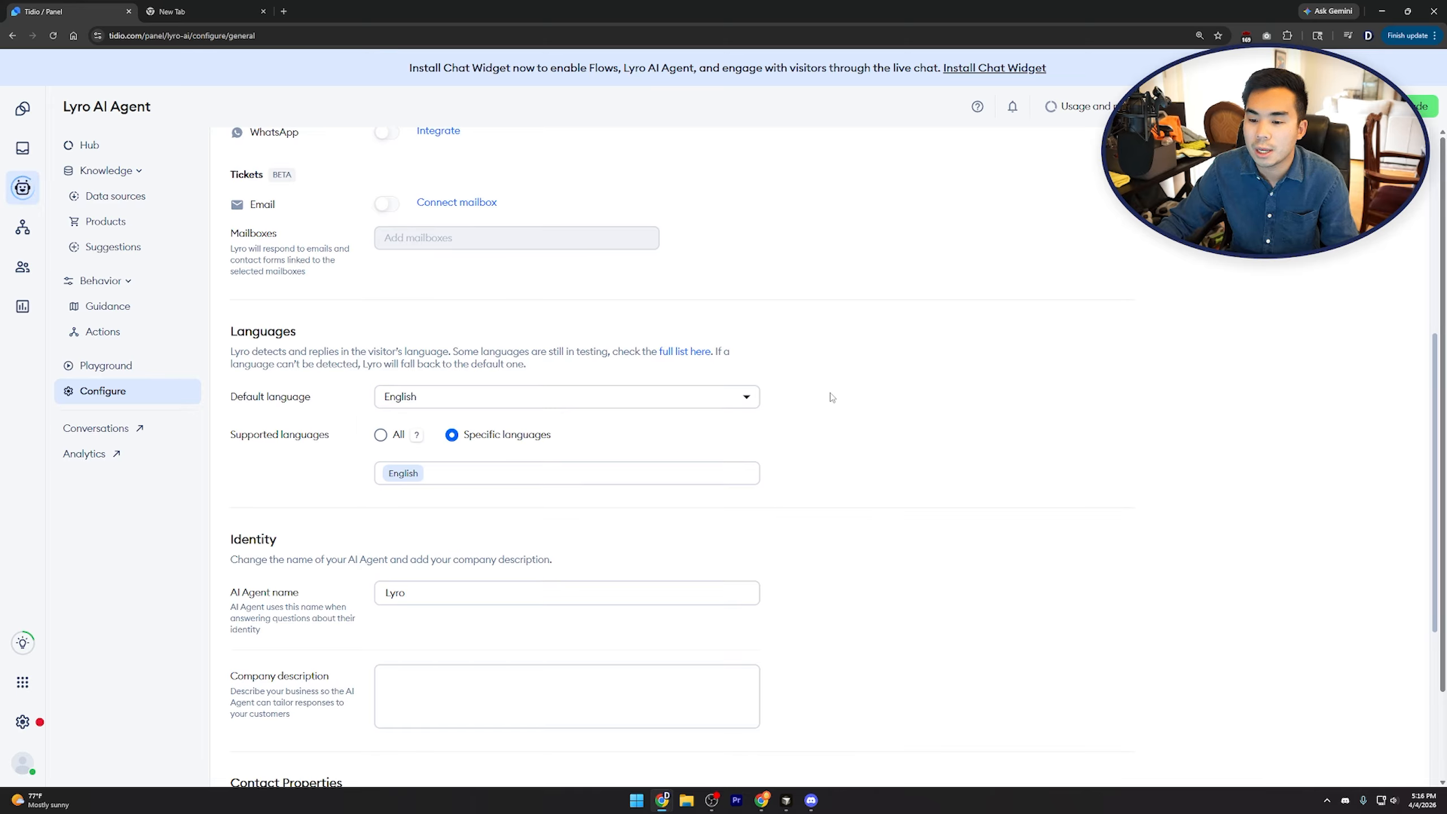
Add Spanish as a supported language while keeping English as the default
{"action": "left_click", "coordinate": [487, 478]}
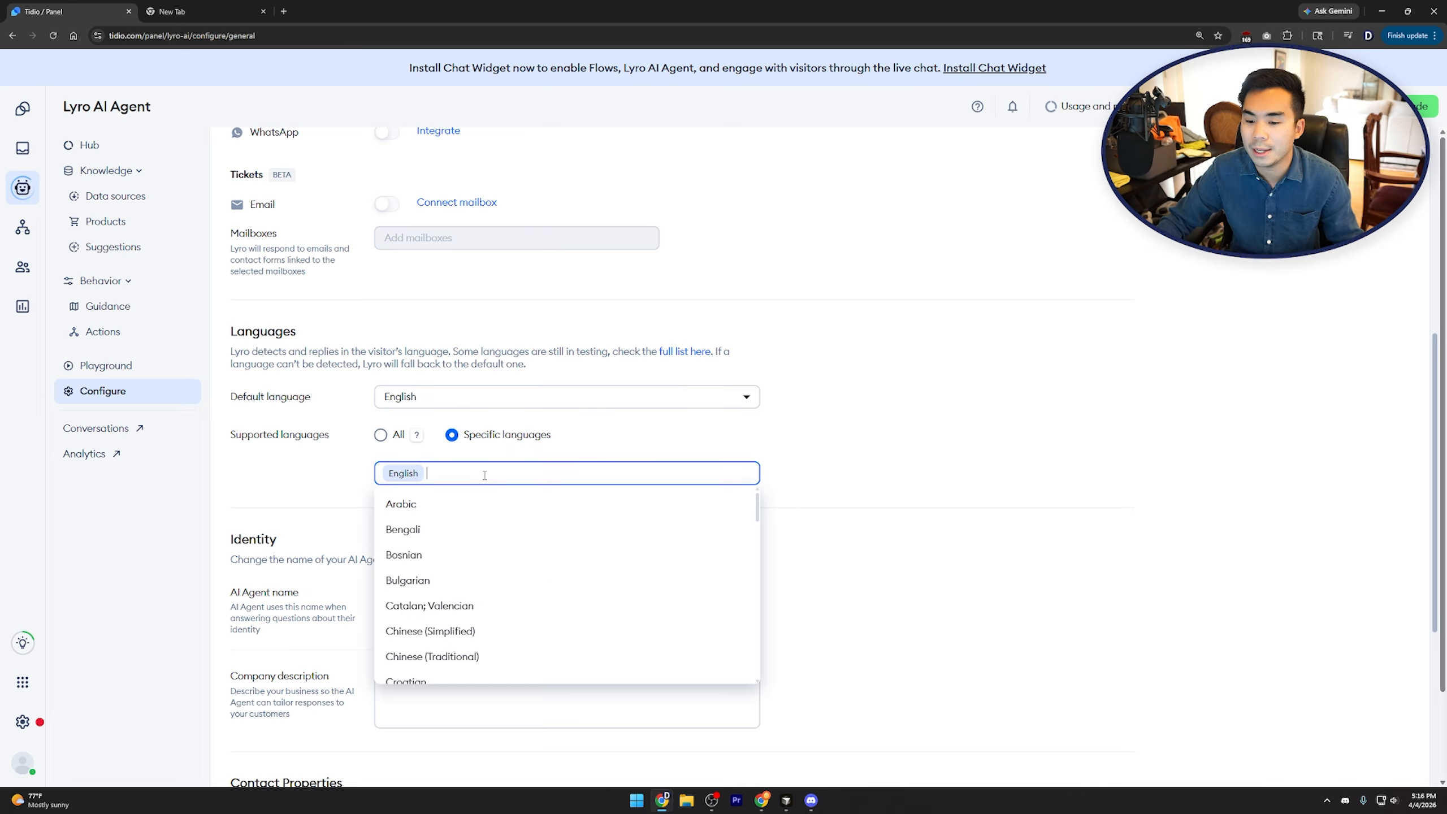
{"action": "type", "text": "spani"}
{"action": "left_click", "coordinate": [480, 500]}
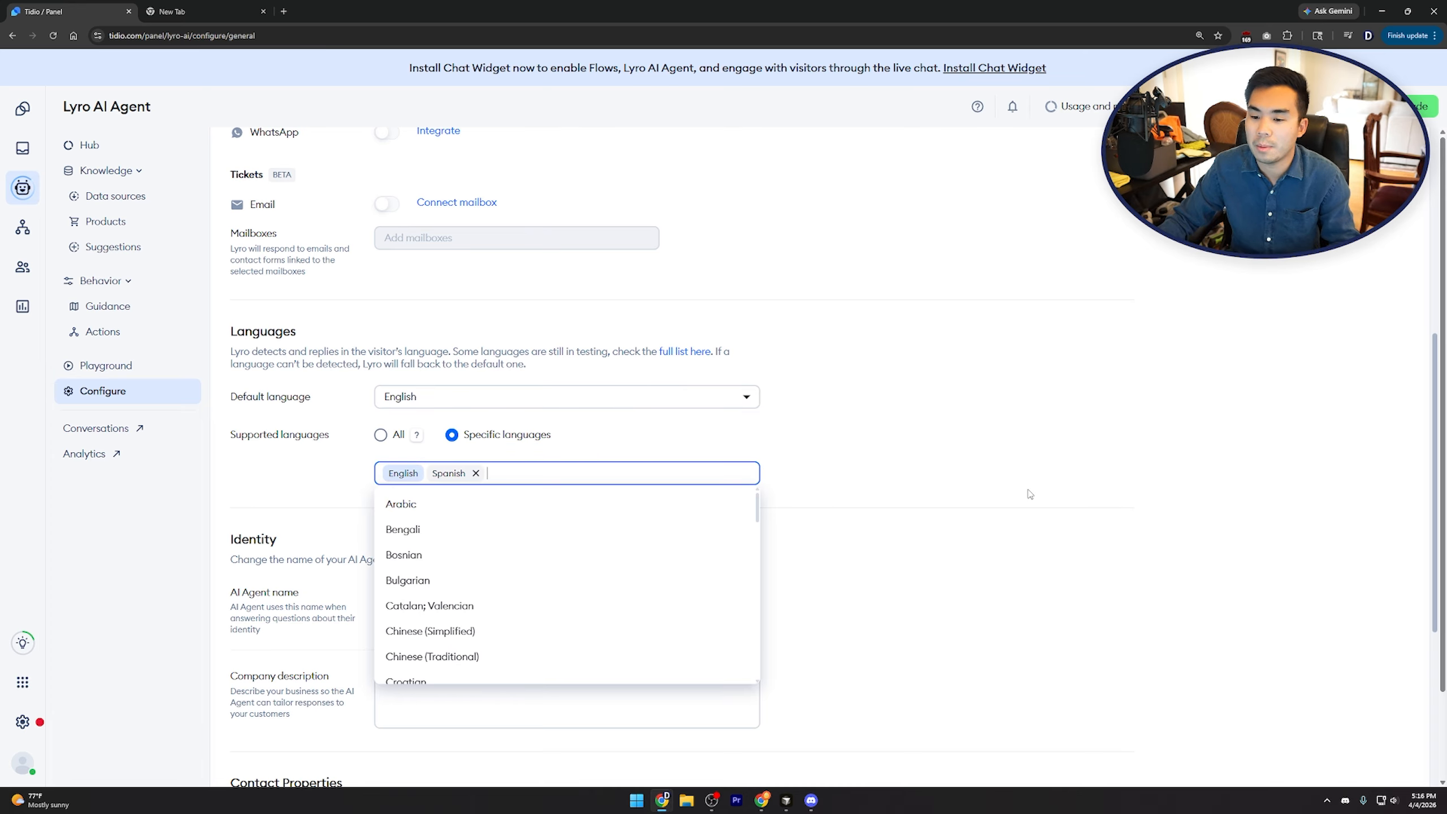
{"action": "left_click", "coordinate": [1029, 494]}
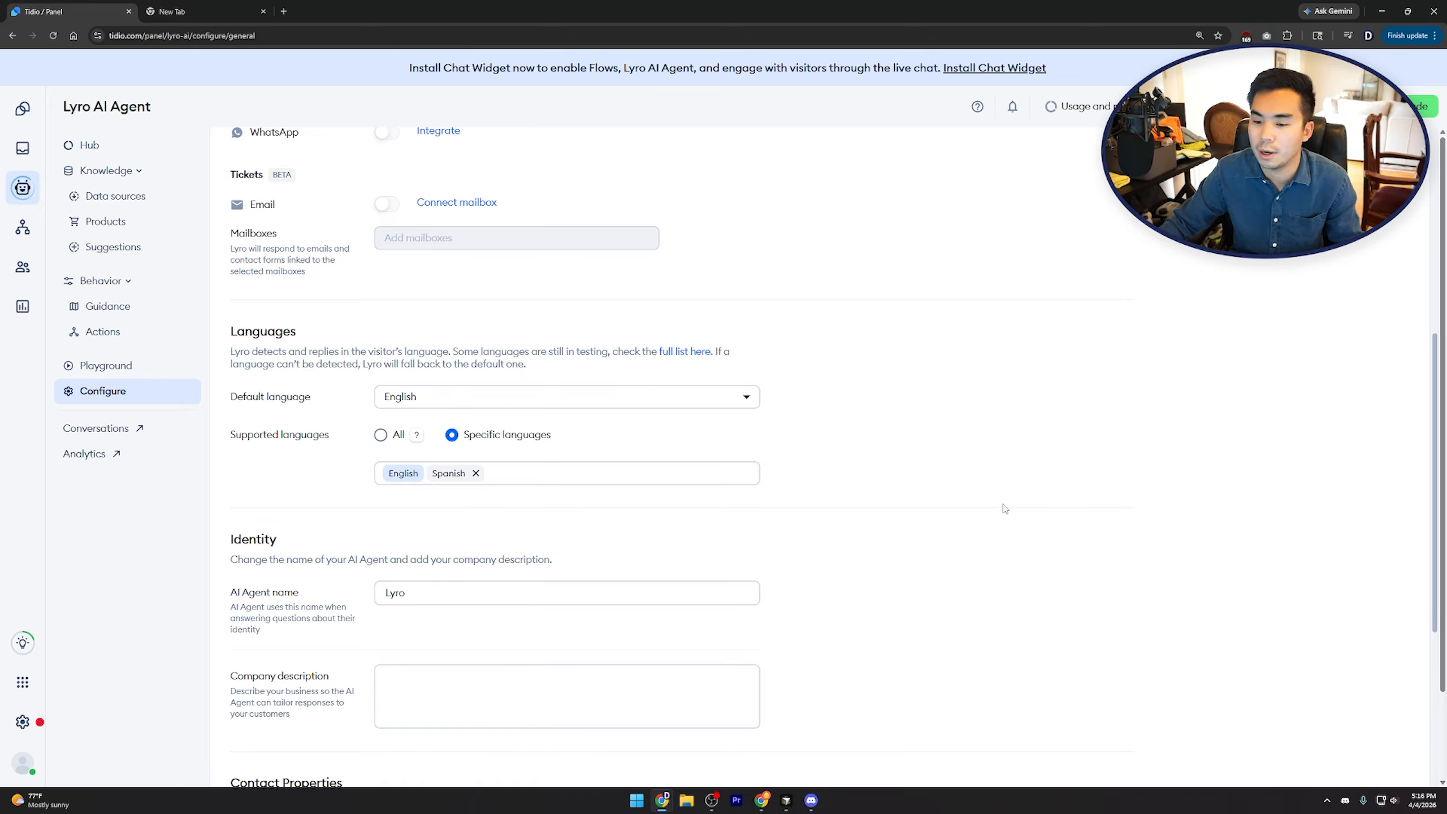
{"action": "left_click", "coordinate": [658, 405]}
{"action": "scroll", "coordinate": [727, 484], "scroll_direction": "down", "scroll_amount": 6}
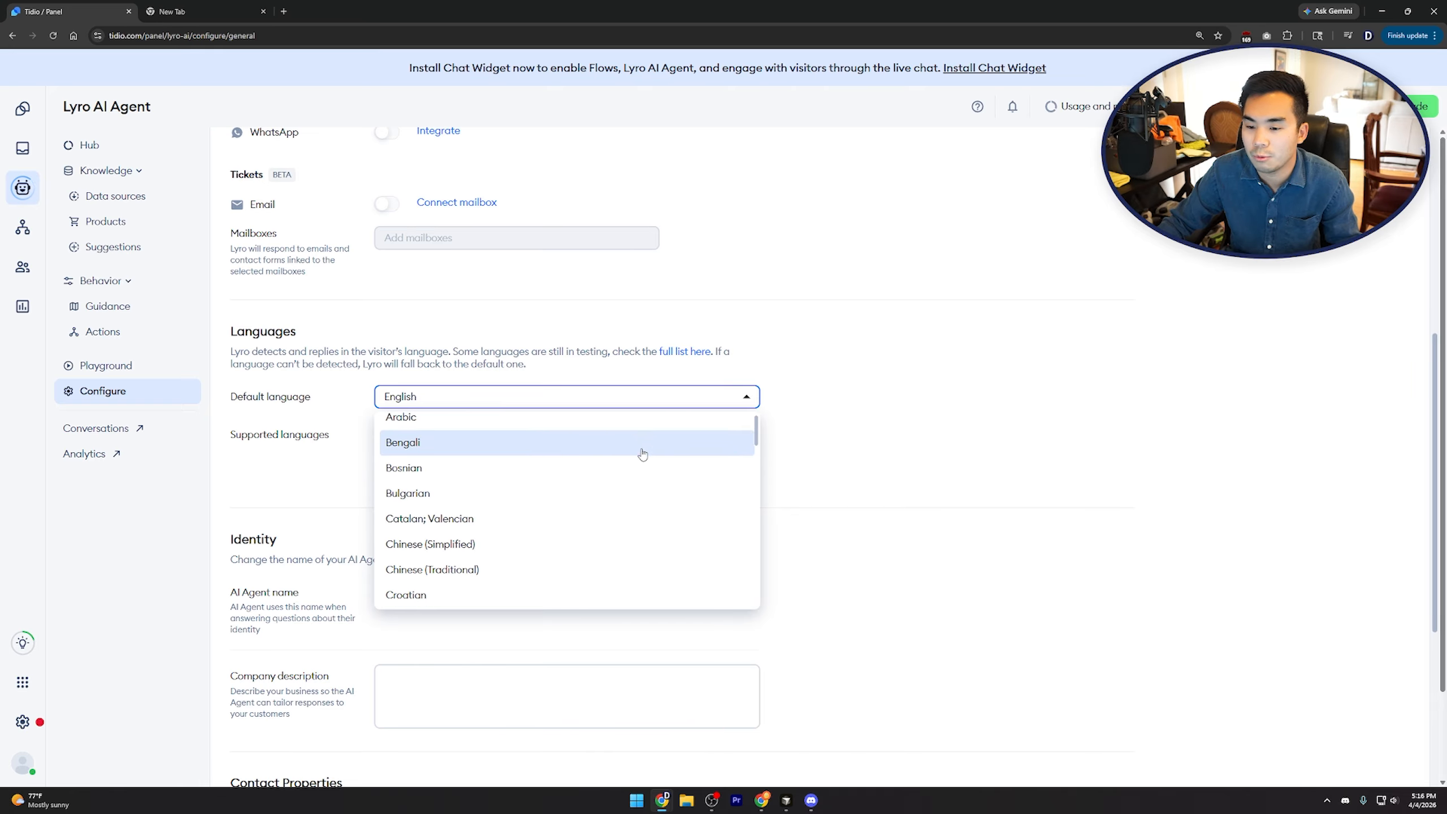
{"action": "scroll", "coordinate": [727, 484], "scroll_direction": "down", "scroll_amount": 7}
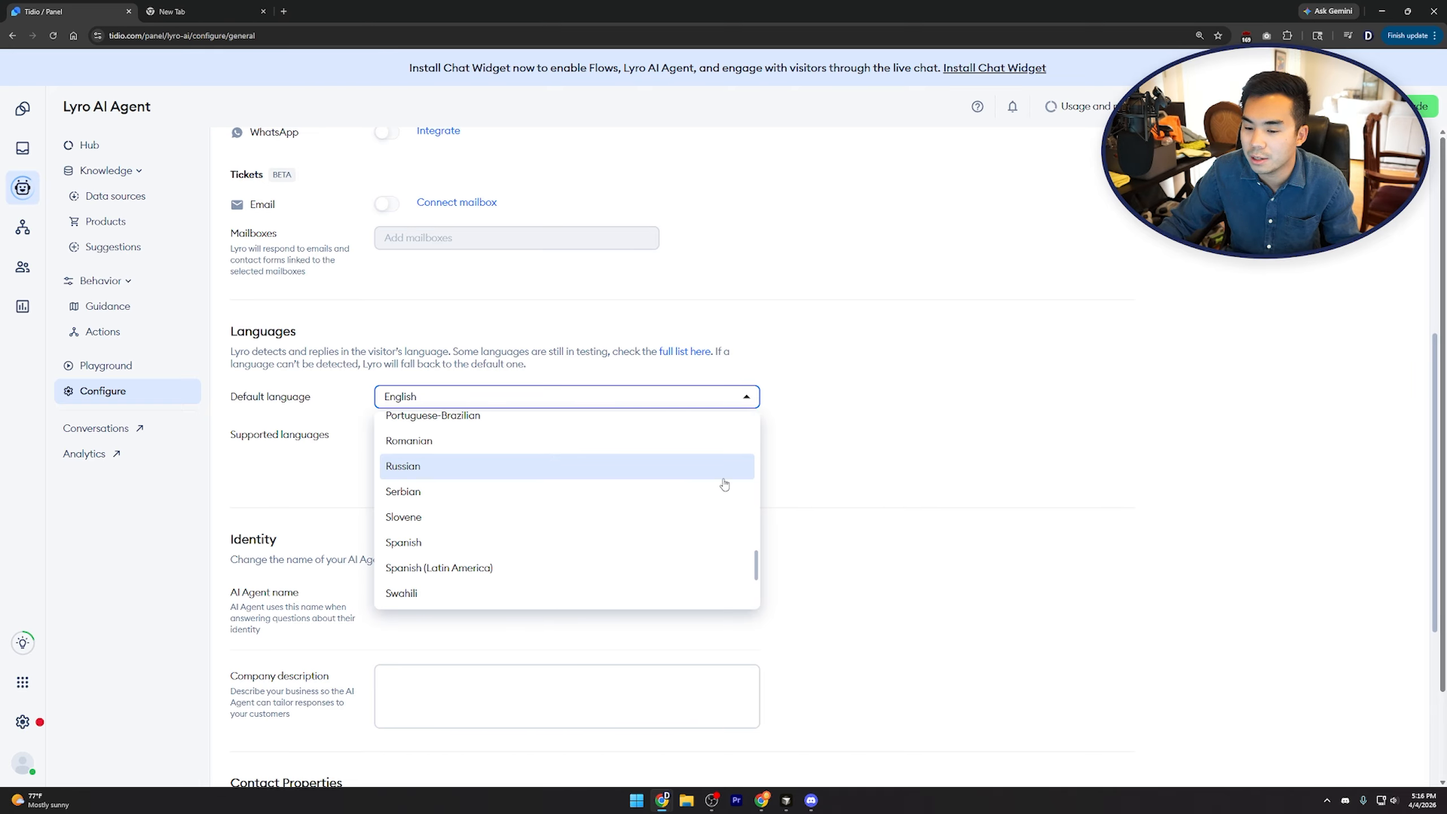
{"action": "left_click", "coordinate": [591, 397]}
Look over the Identity section, then switch to Lyro's Handoff settings
{"action": "scroll", "coordinate": [969, 524], "scroll_direction": "down", "scroll_amount": 6}
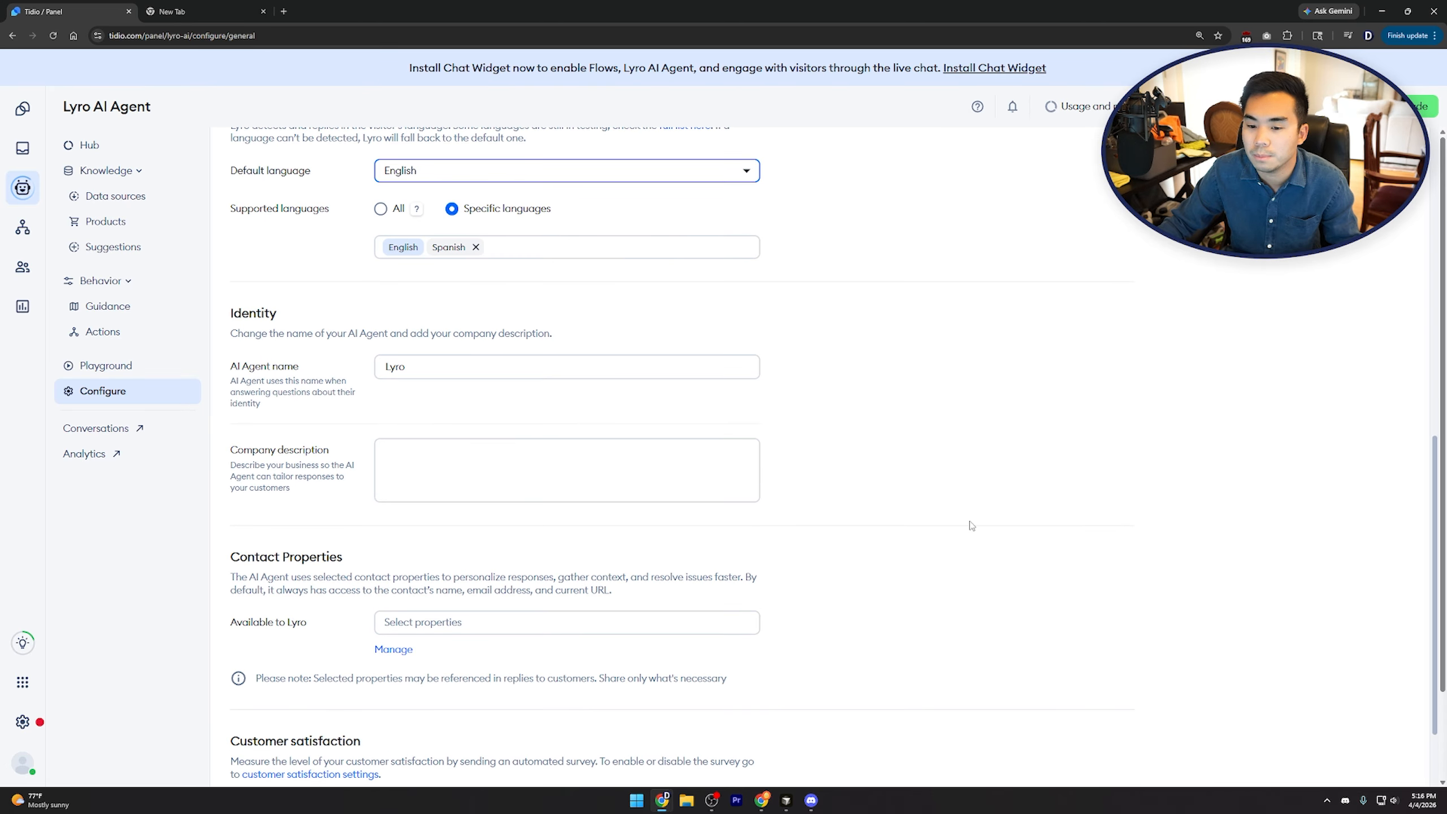
{"action": "left_click_drag", "start_coordinate": [225, 197], "coordinate": [368, 210]}
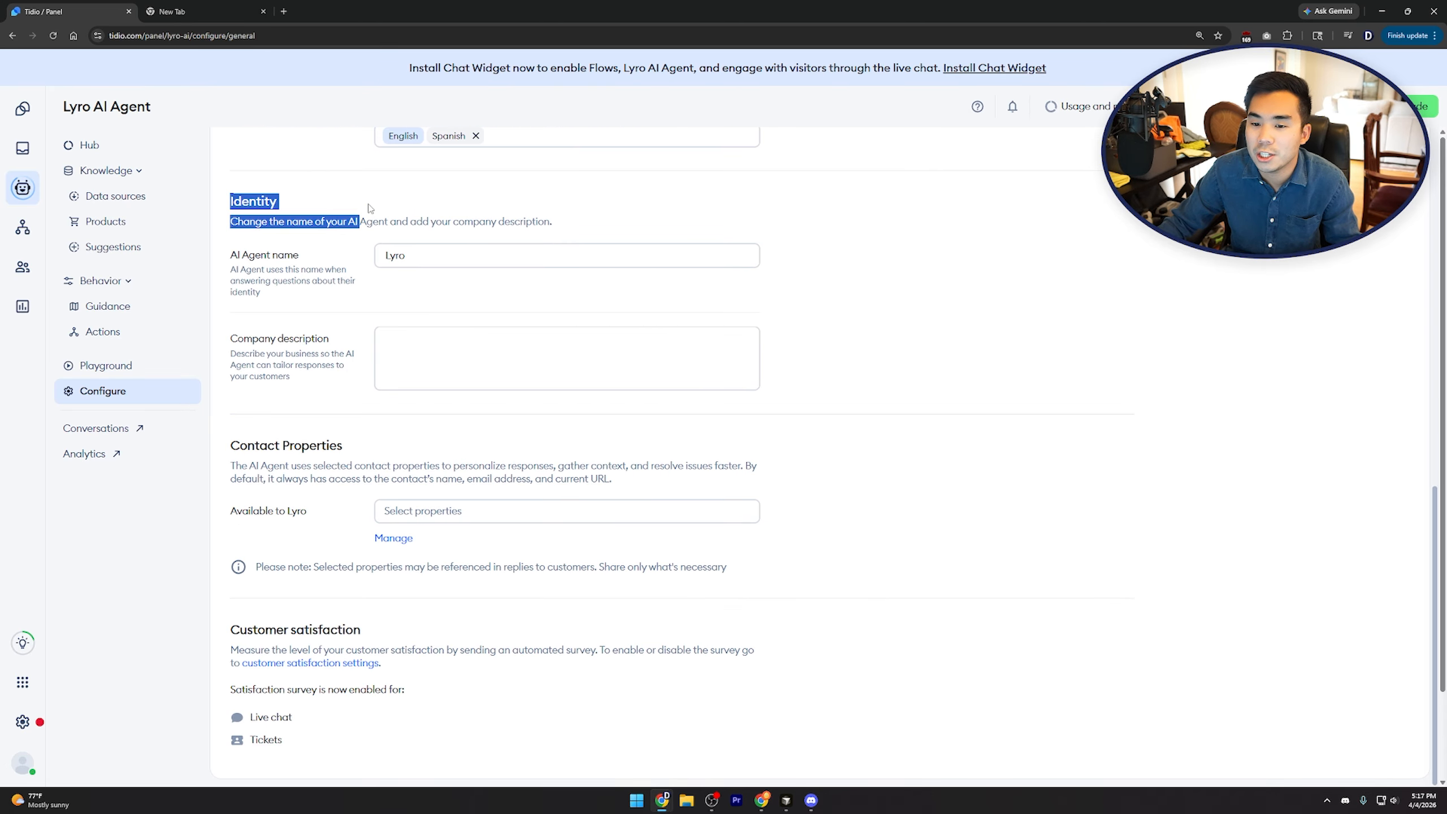
{"action": "left_click", "coordinate": [369, 208]}
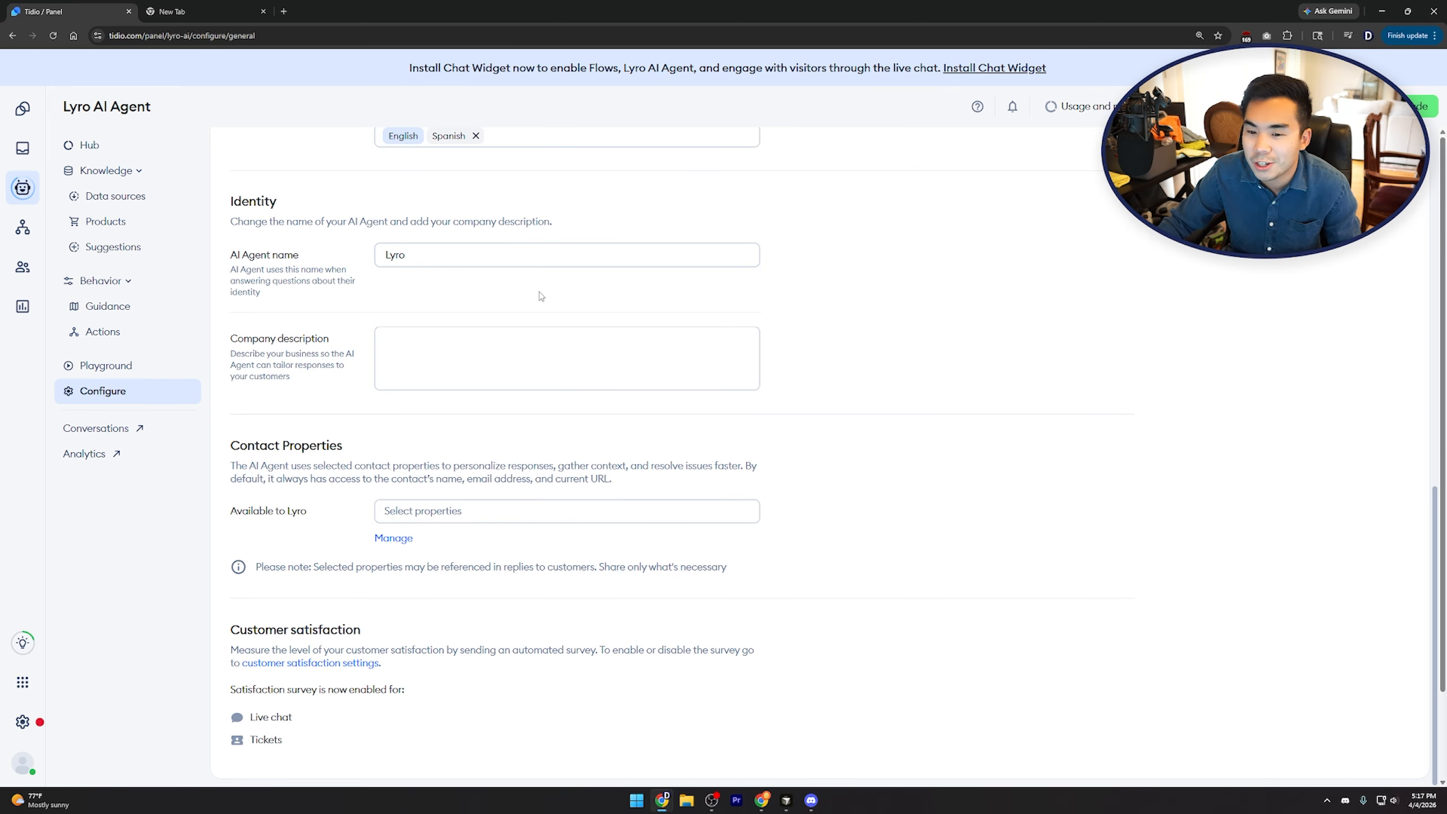
{"action": "scroll", "coordinate": [543, 293], "scroll_direction": "down", "scroll_amount": 2}
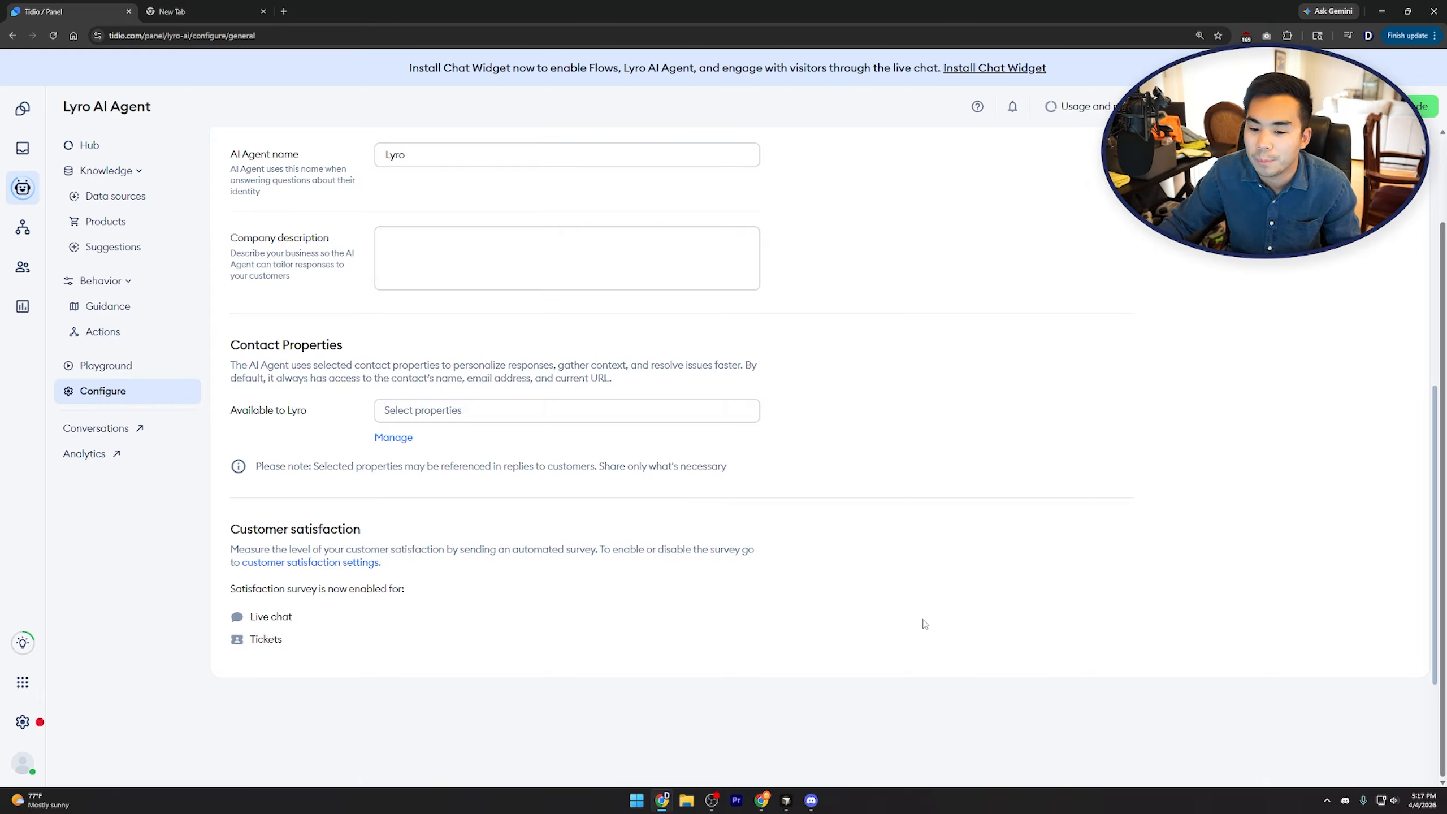
{"action": "scroll", "coordinate": [925, 514], "scroll_direction": "up", "scroll_amount": 10}
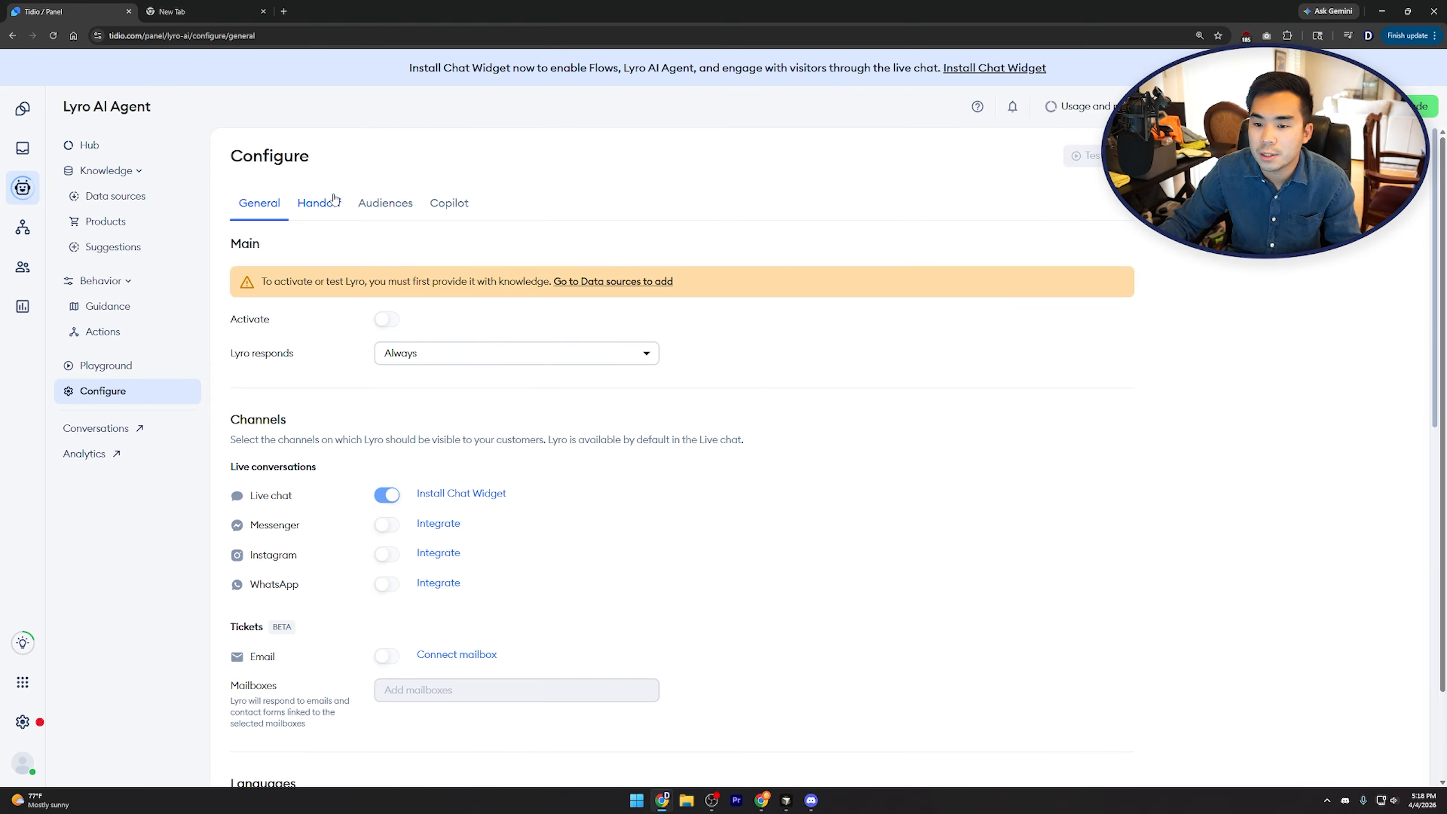
{"action": "left_click", "coordinate": [319, 206]}
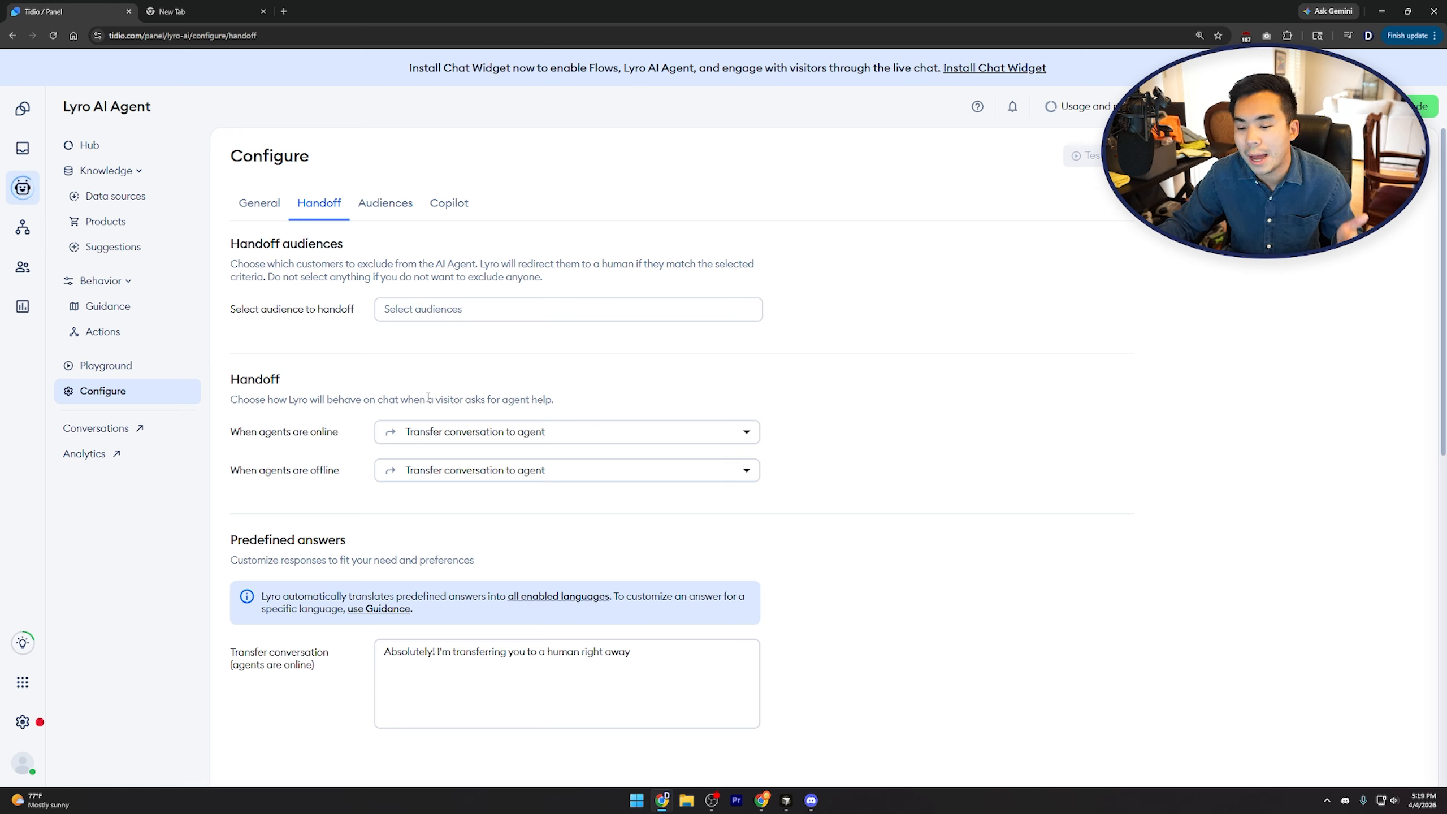
Keep online-agent handoff on Transfer conversation to agent, review predefined answers, then open Audiences
{"action": "left_click", "coordinate": [437, 439]}
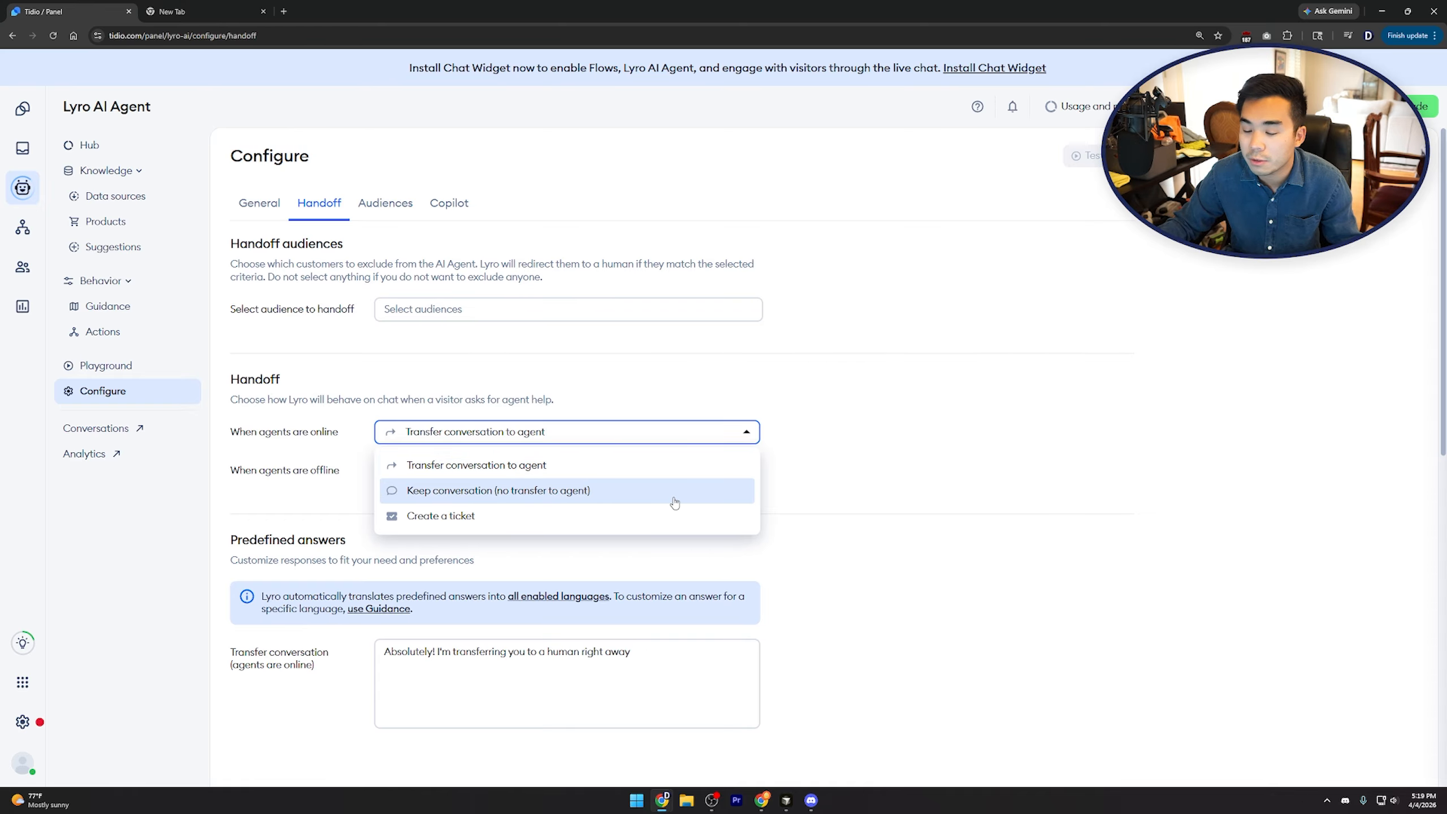
{"action": "left_click", "coordinate": [912, 499]}
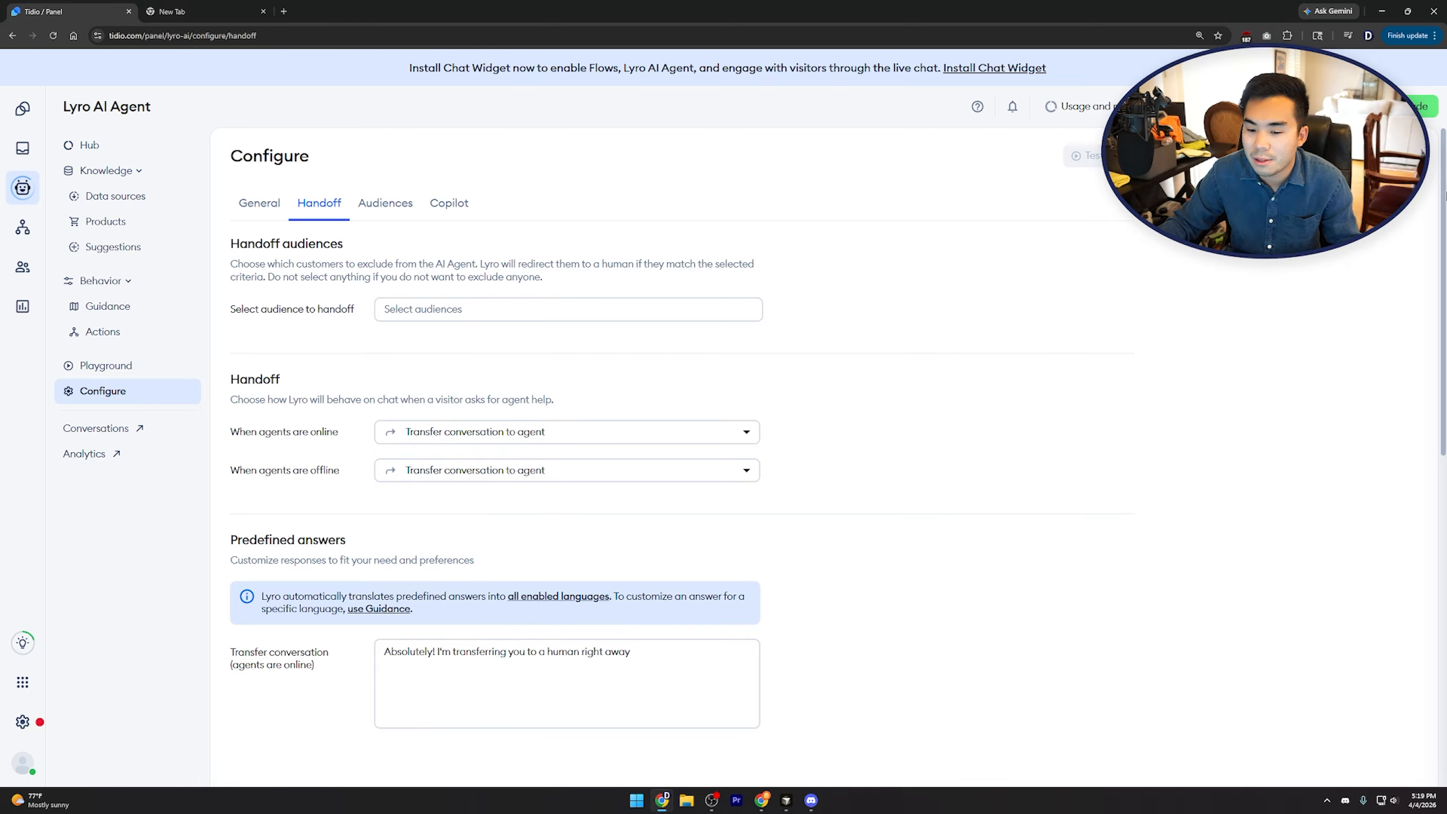
{"action": "scroll", "coordinate": [1305, 426], "scroll_direction": "down", "scroll_amount": 10}
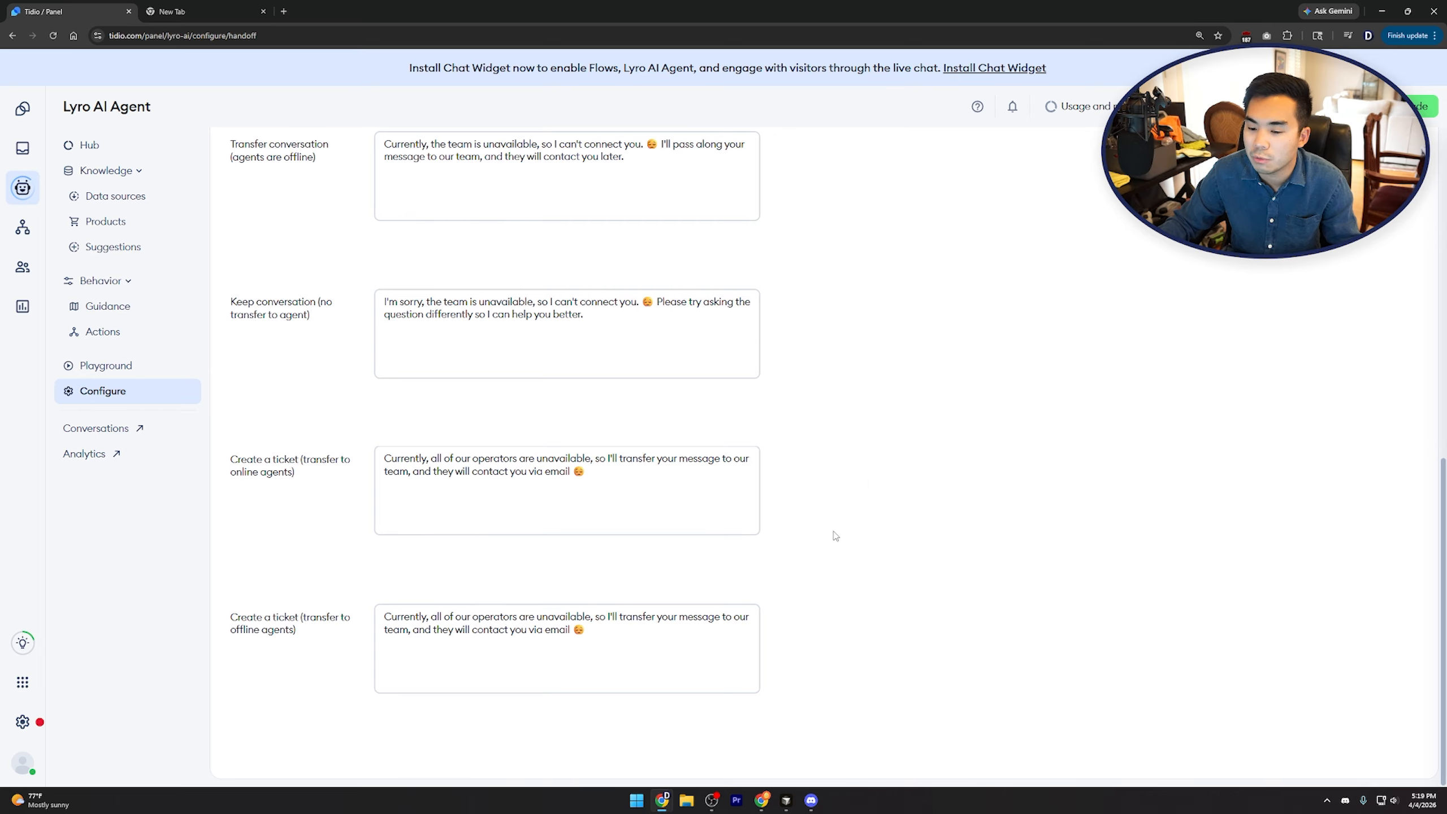
{"action": "scroll", "coordinate": [795, 579], "scroll_direction": "up", "scroll_amount": 4}
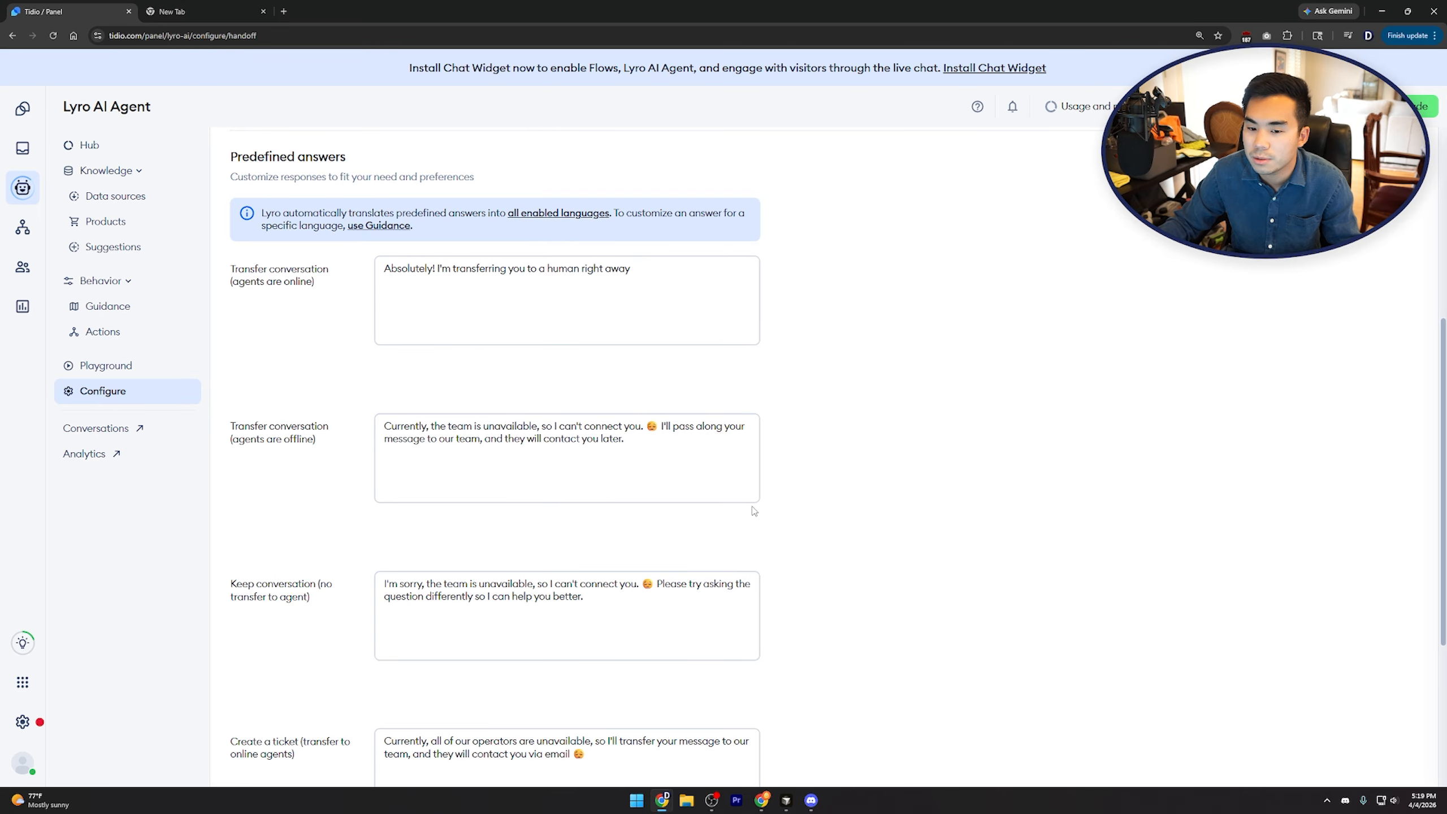
{"action": "scroll", "coordinate": [754, 511], "scroll_direction": "up", "scroll_amount": 6}
{"action": "left_click", "coordinate": [376, 204]}
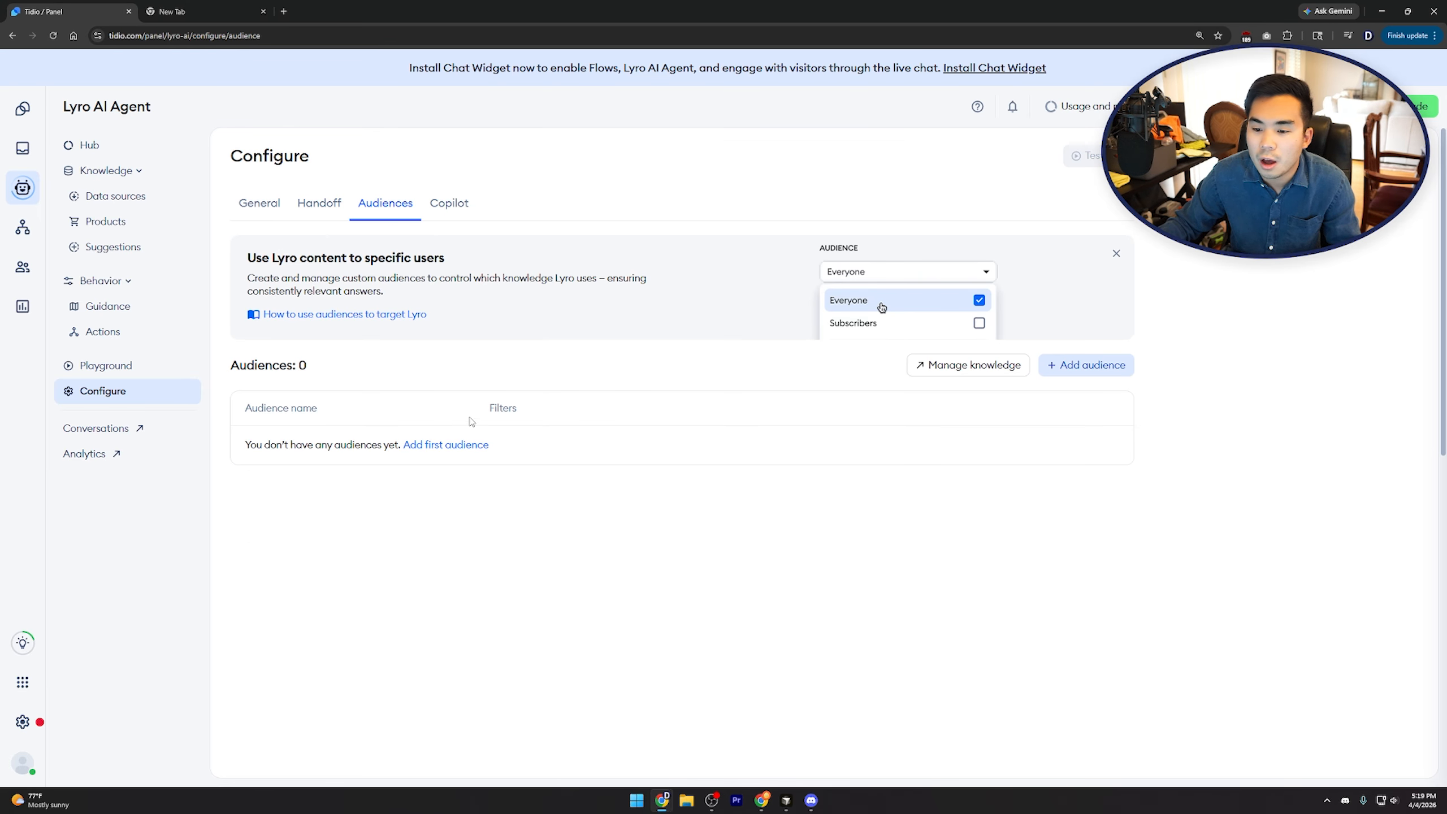
View Lyro's Copilot settings, then go to Flows and open the template gallery
{"action": "left_click", "coordinate": [444, 214]}
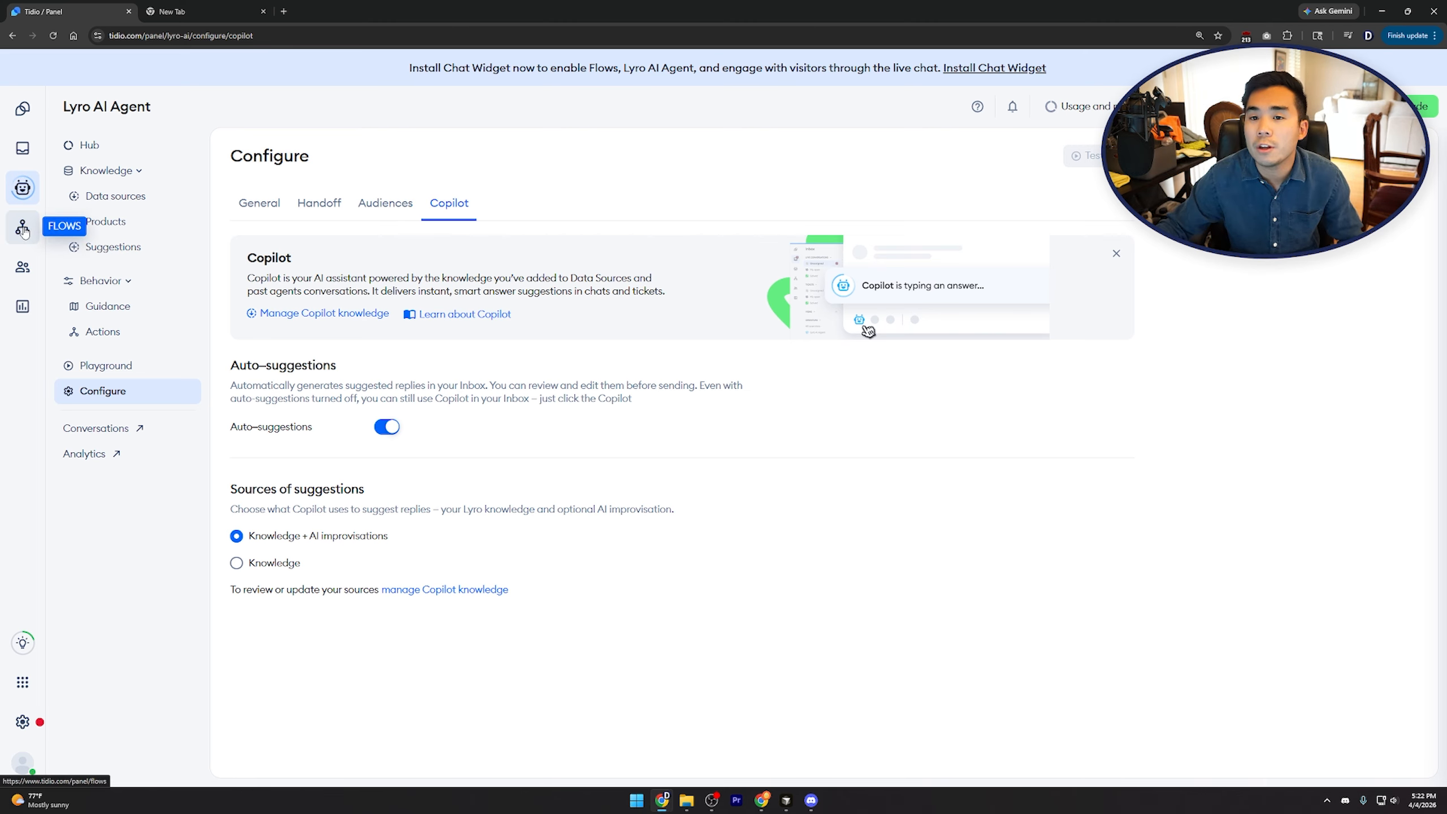
{"action": "left_click", "coordinate": [23, 228]}
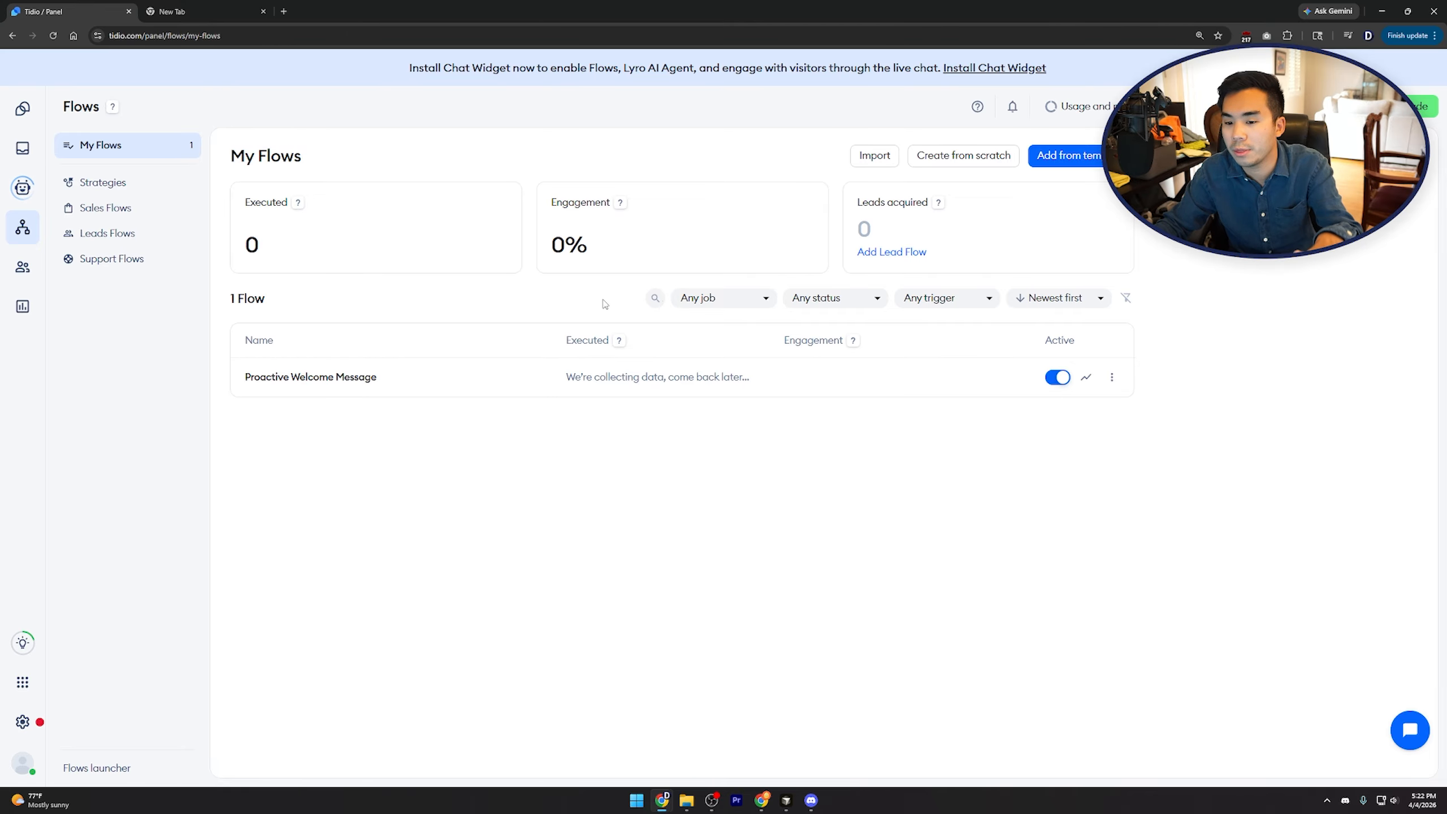
{"action": "left_click", "coordinate": [1070, 155]}
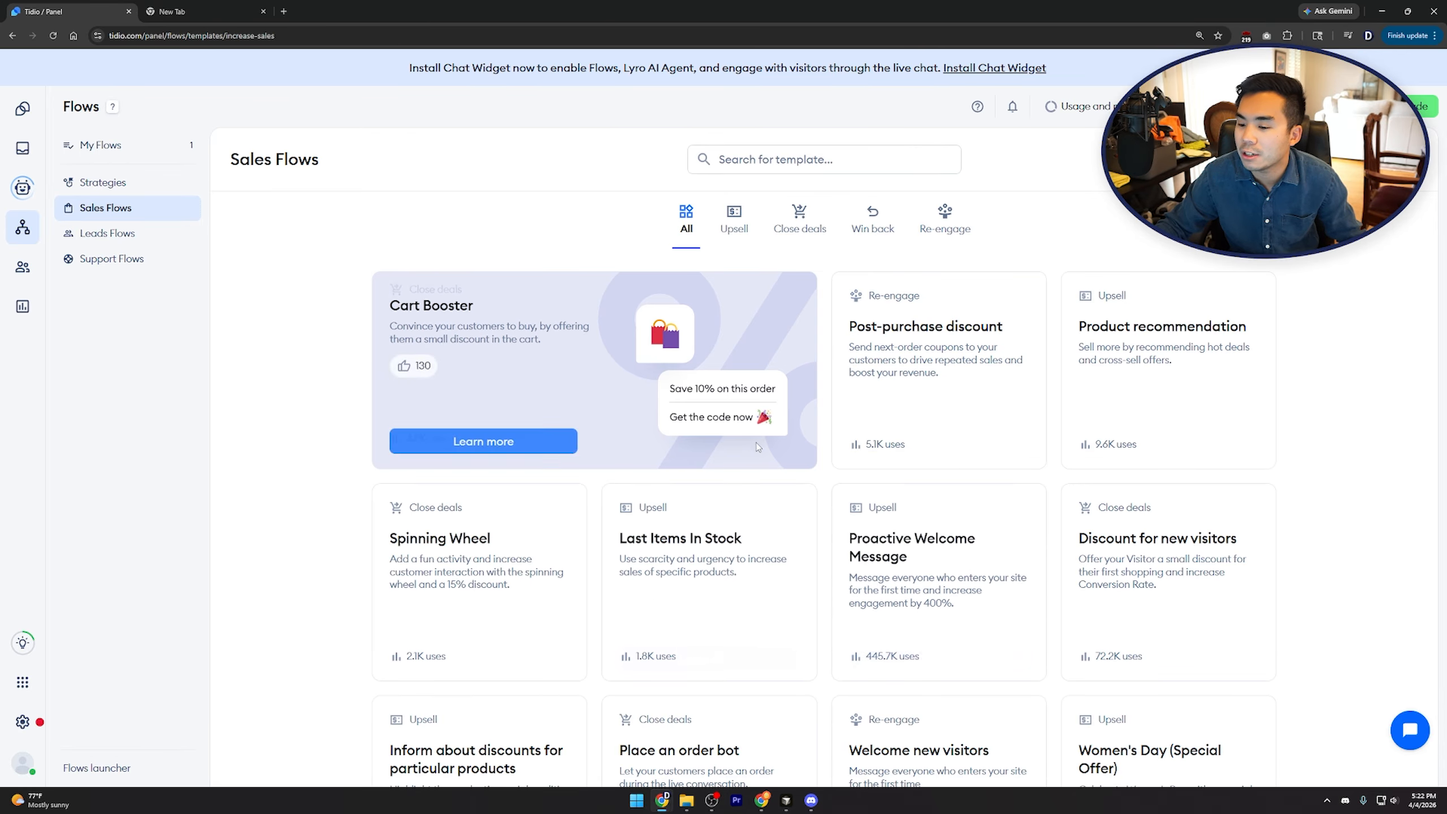
Browse the Sales Flows templates, then create a flow from scratch triggered by First visit on site
{"action": "scroll", "coordinate": [838, 575], "scroll_direction": "down", "scroll_amount": 5}
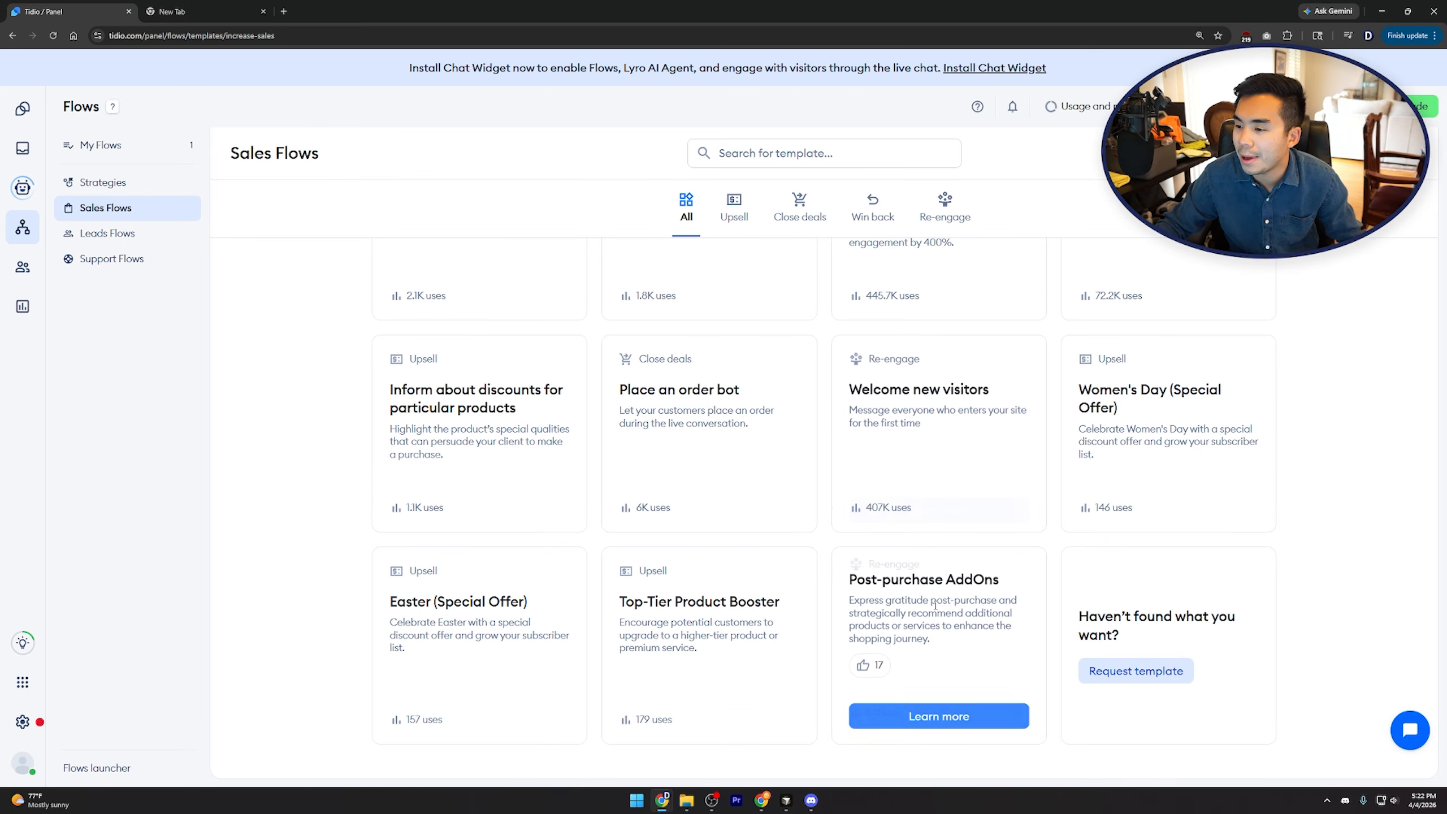
{"action": "scroll", "coordinate": [890, 551], "scroll_direction": "up", "scroll_amount": 3}
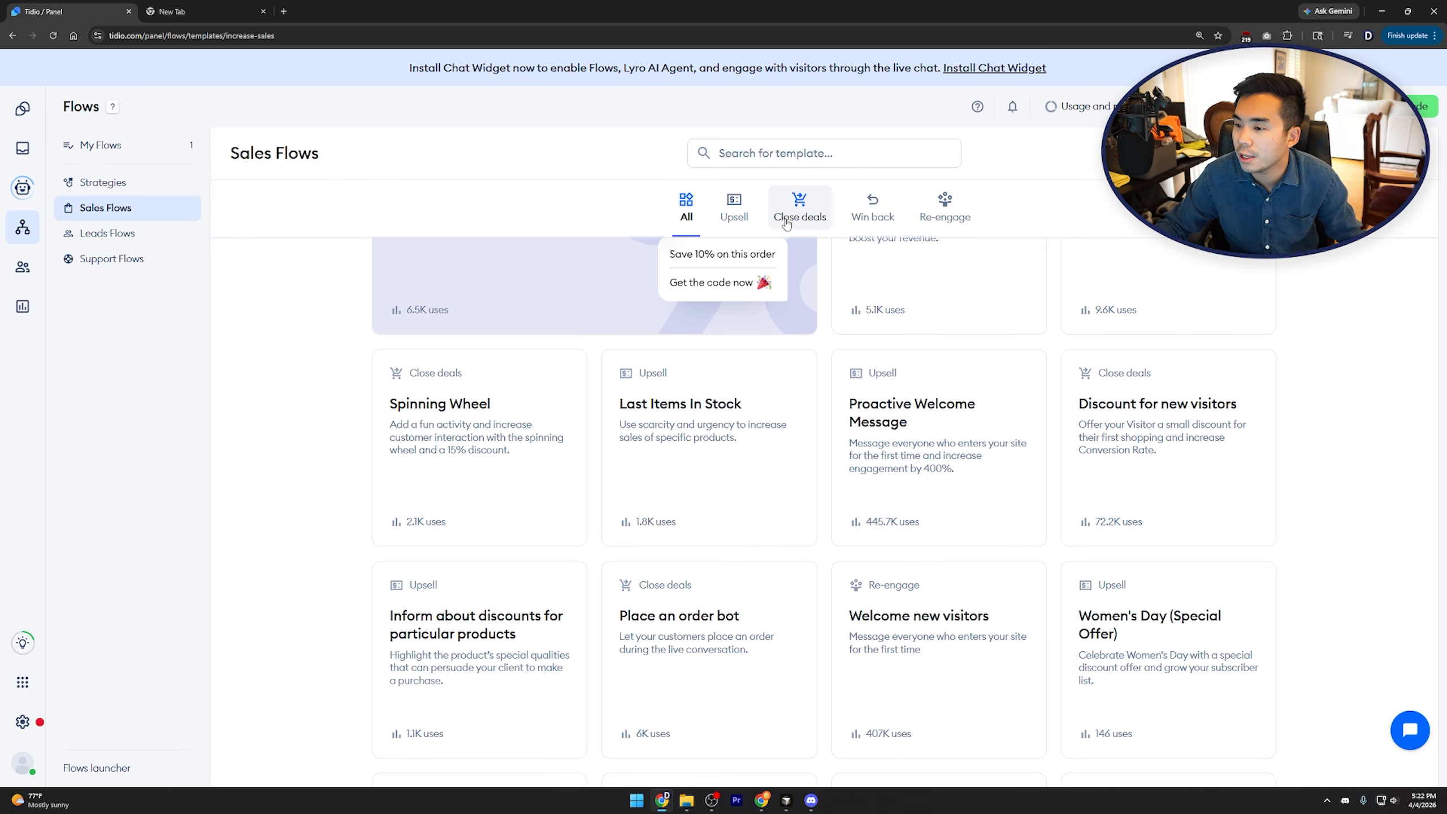
{"action": "scroll", "coordinate": [935, 456], "scroll_direction": "up", "scroll_amount": 2}
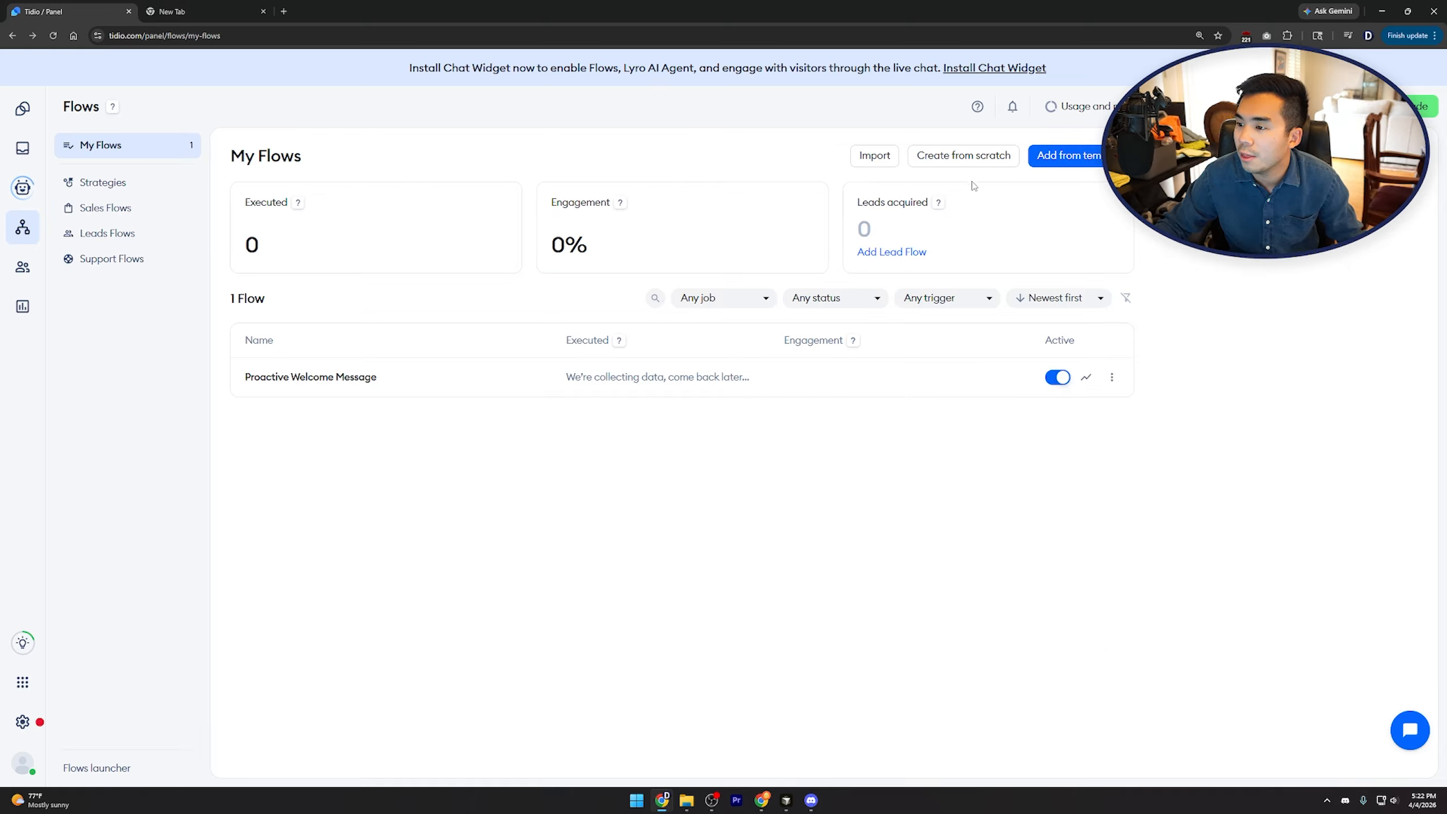
{"action": "left_click", "coordinate": [963, 158]}
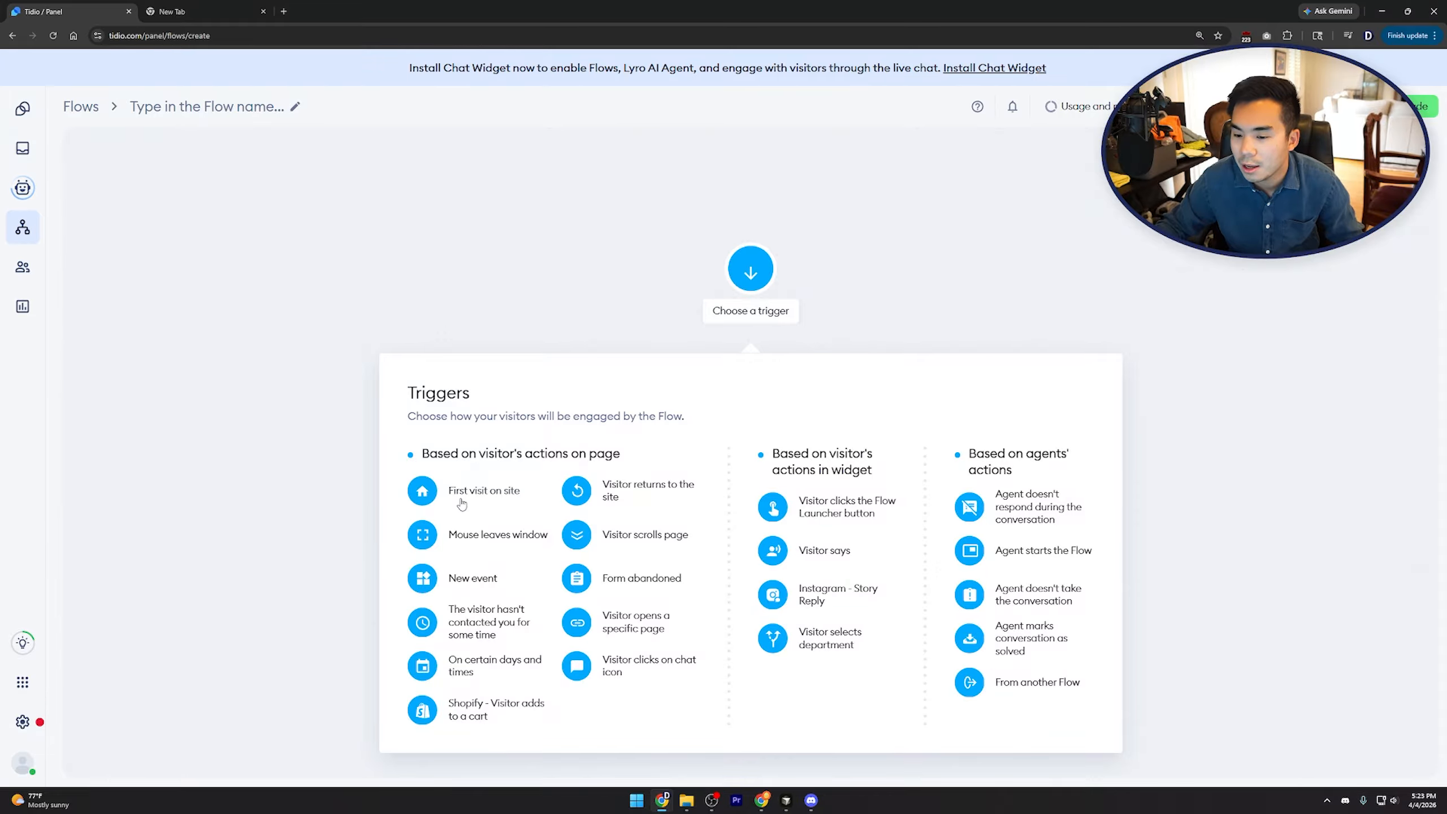
{"action": "left_click", "coordinate": [523, 480]}
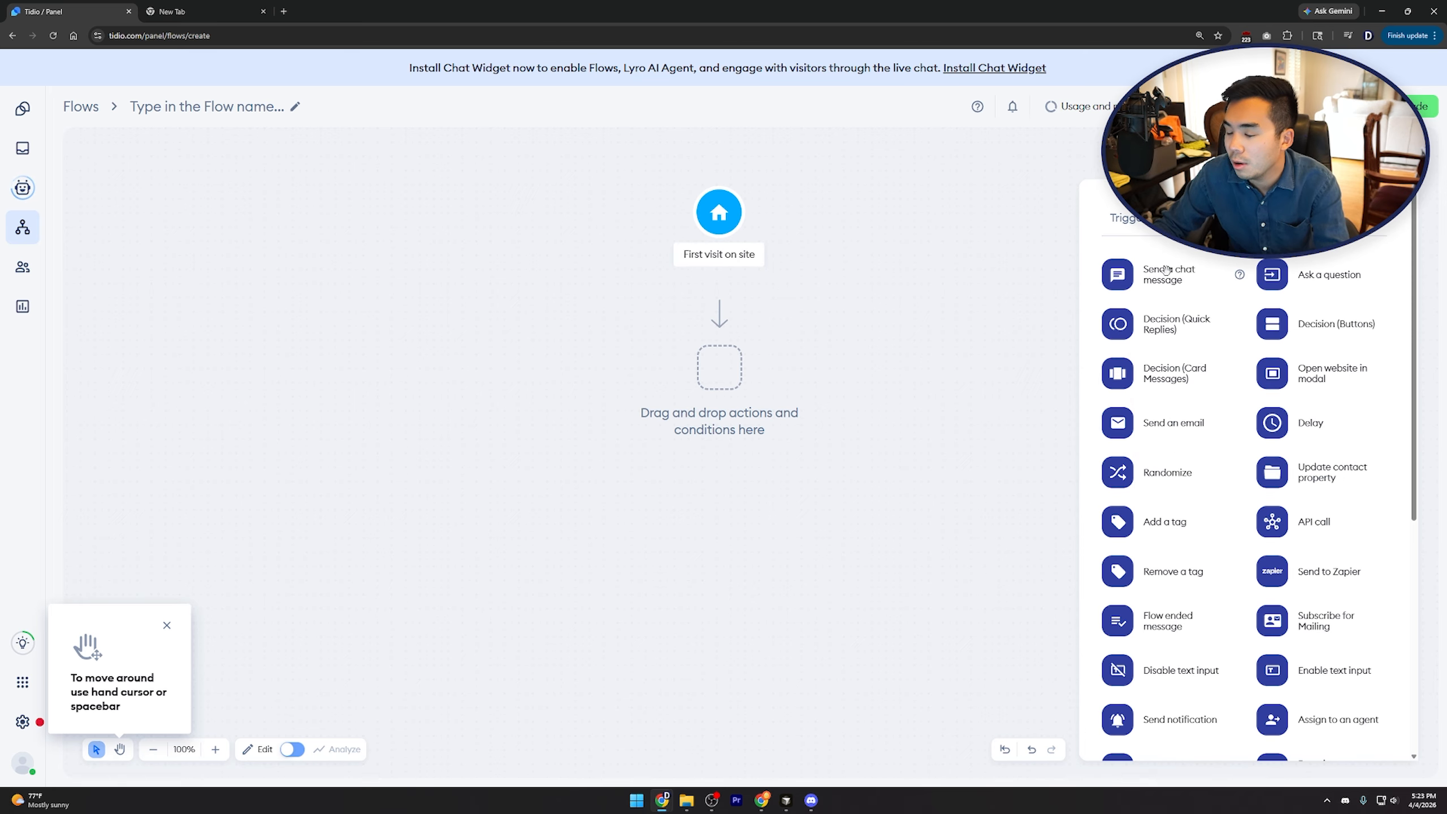
Add a chat message after the trigger thanking visitors for visiting and inviting their questions
{"action": "left_click_drag", "start_coordinate": [1173, 270], "coordinate": [719, 381]}
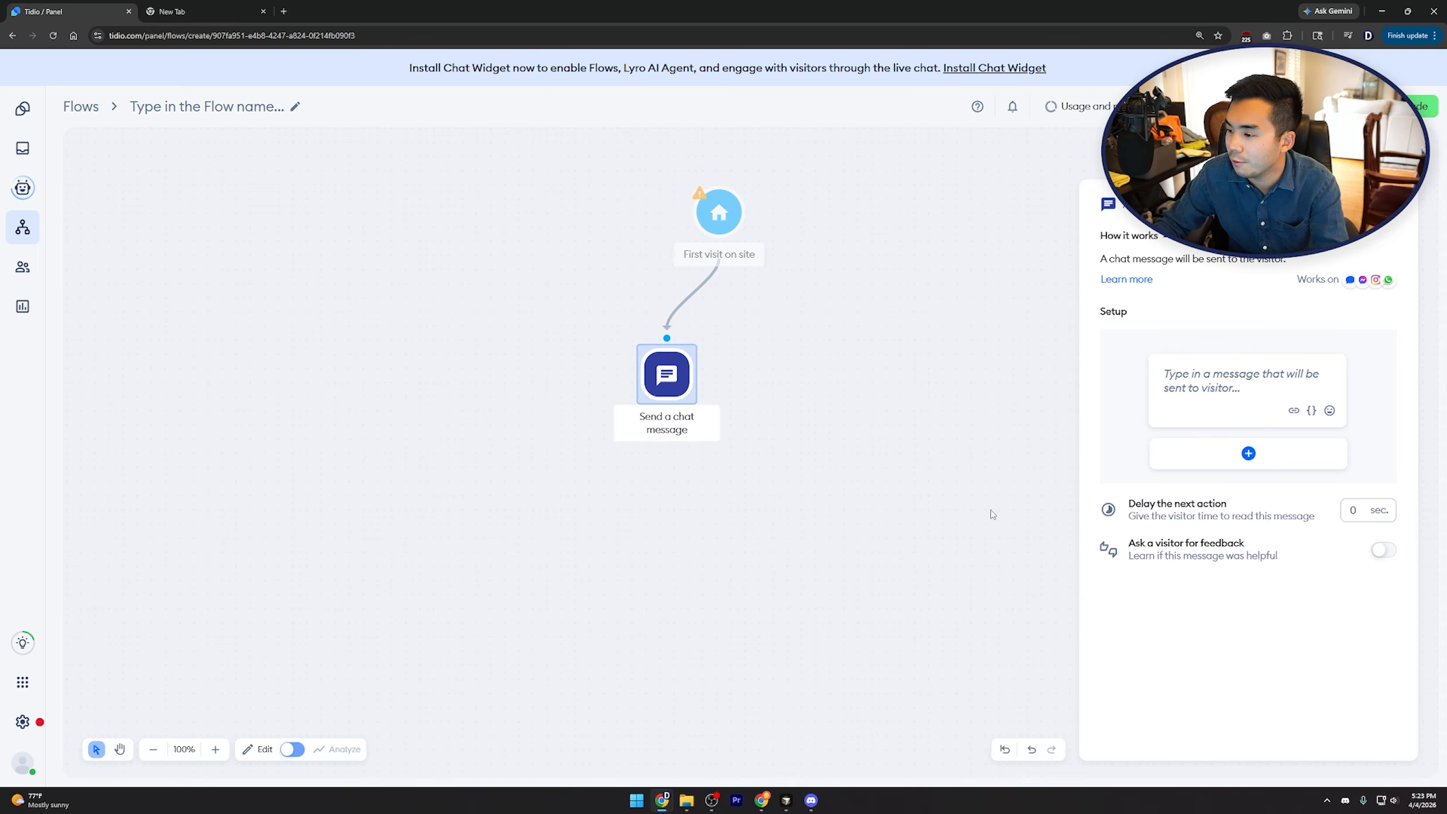
{"action": "left_click", "coordinate": [1228, 397]}
{"action": "type", "text": "Hi, tha"}
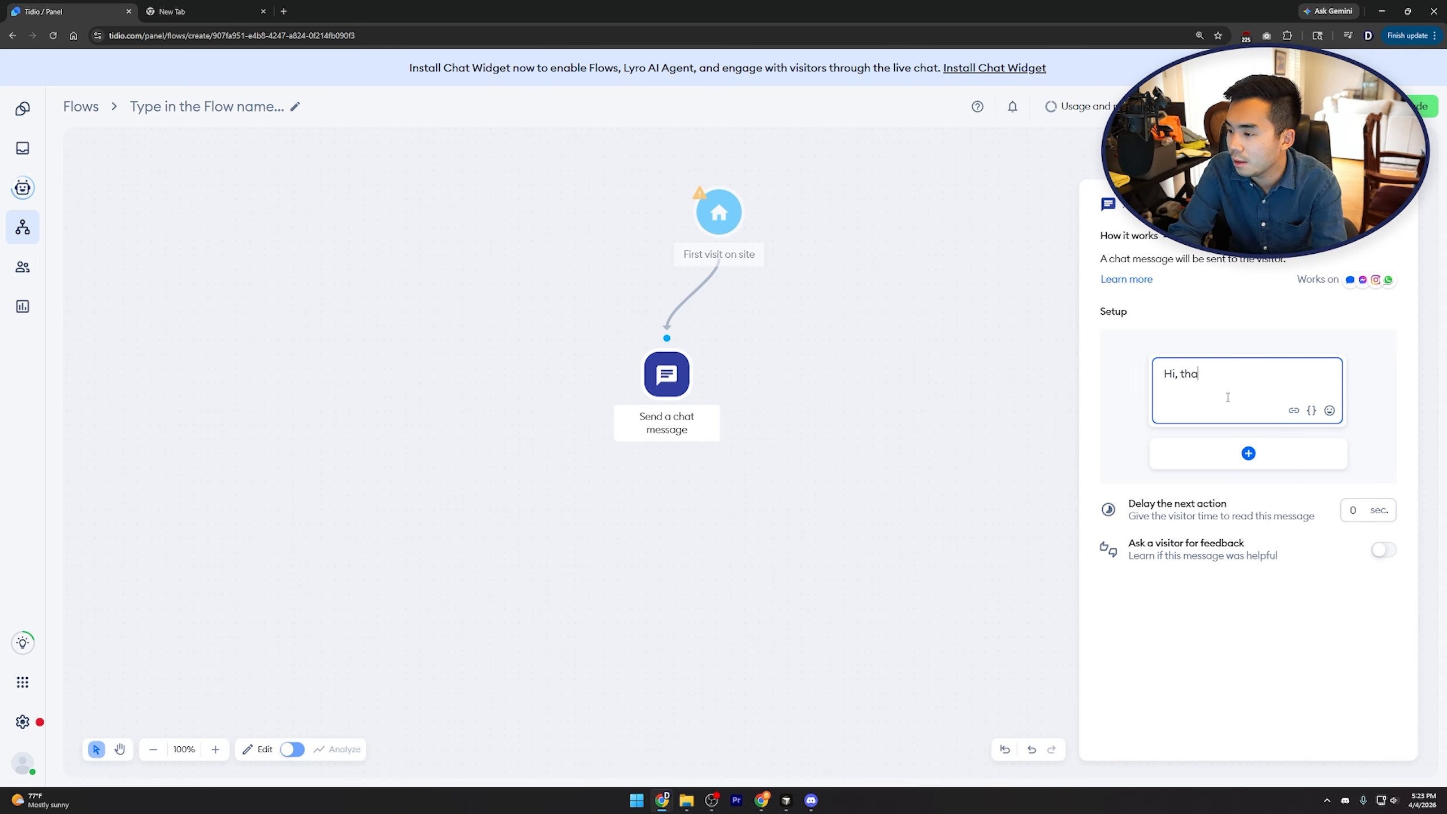
{"action": "type", "text": "nks for vistis"}
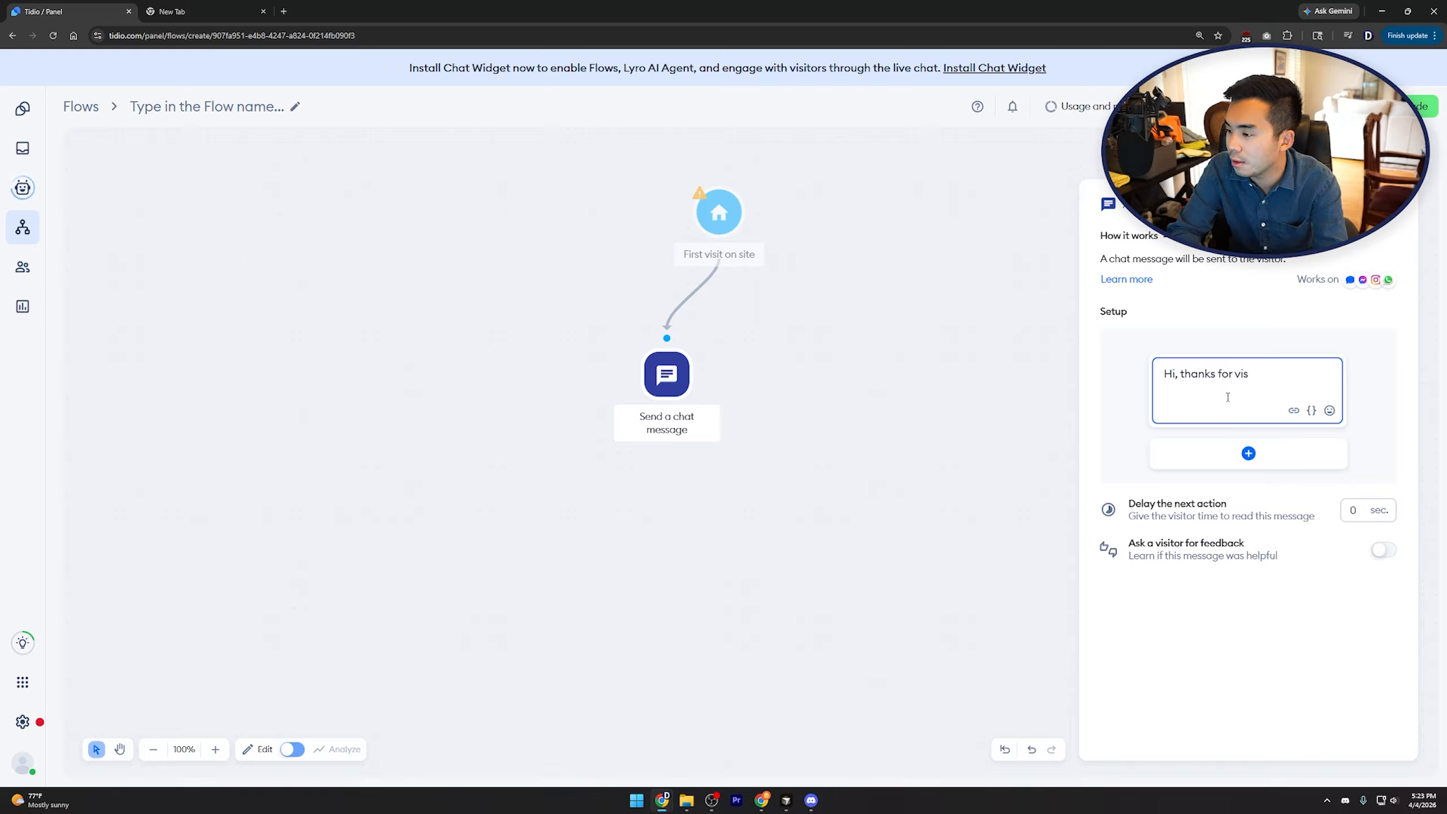
{"action": "type", "text": "iting our site! Lmet"}
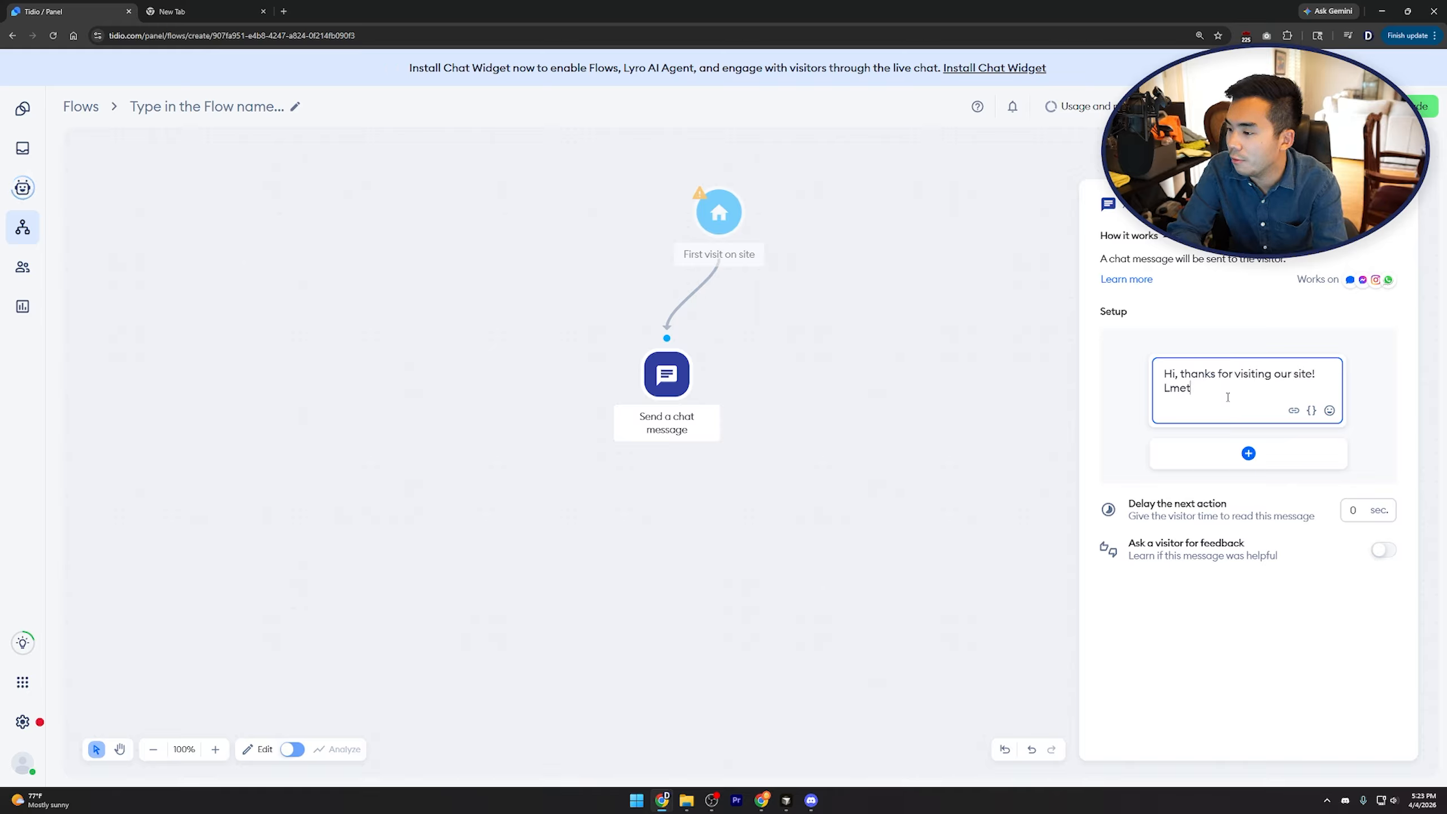
{"action": "key", "text": "BackSpace"}
{"action": "key", "text": "BackSpace"}
{"action": "key", "text": "BackSpace"}
{"action": "key", "text": "BackSpace"}
{"action": "type", "text": "Let me know if"}
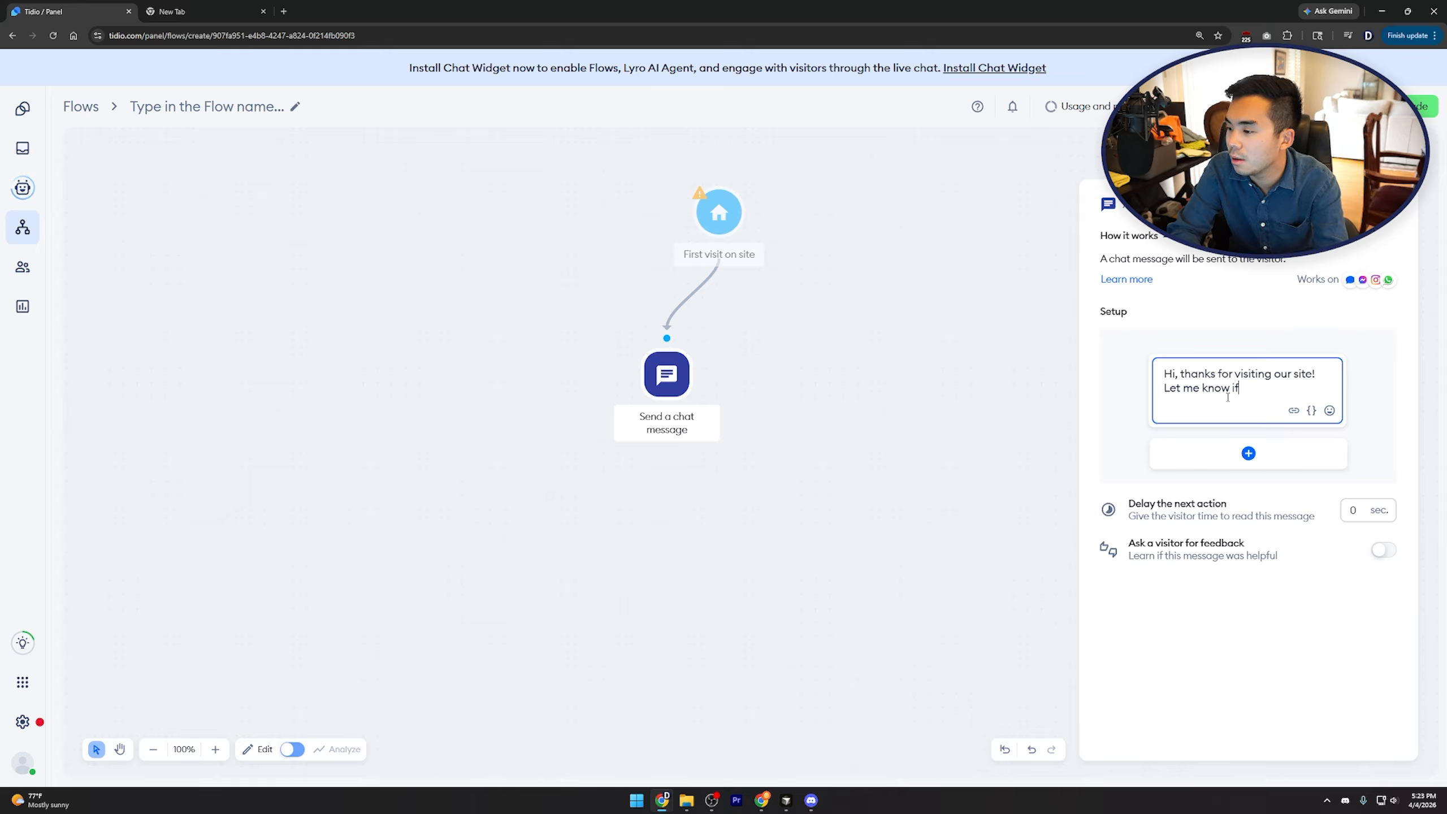
{"action": "type", "text": " you any questions!"}
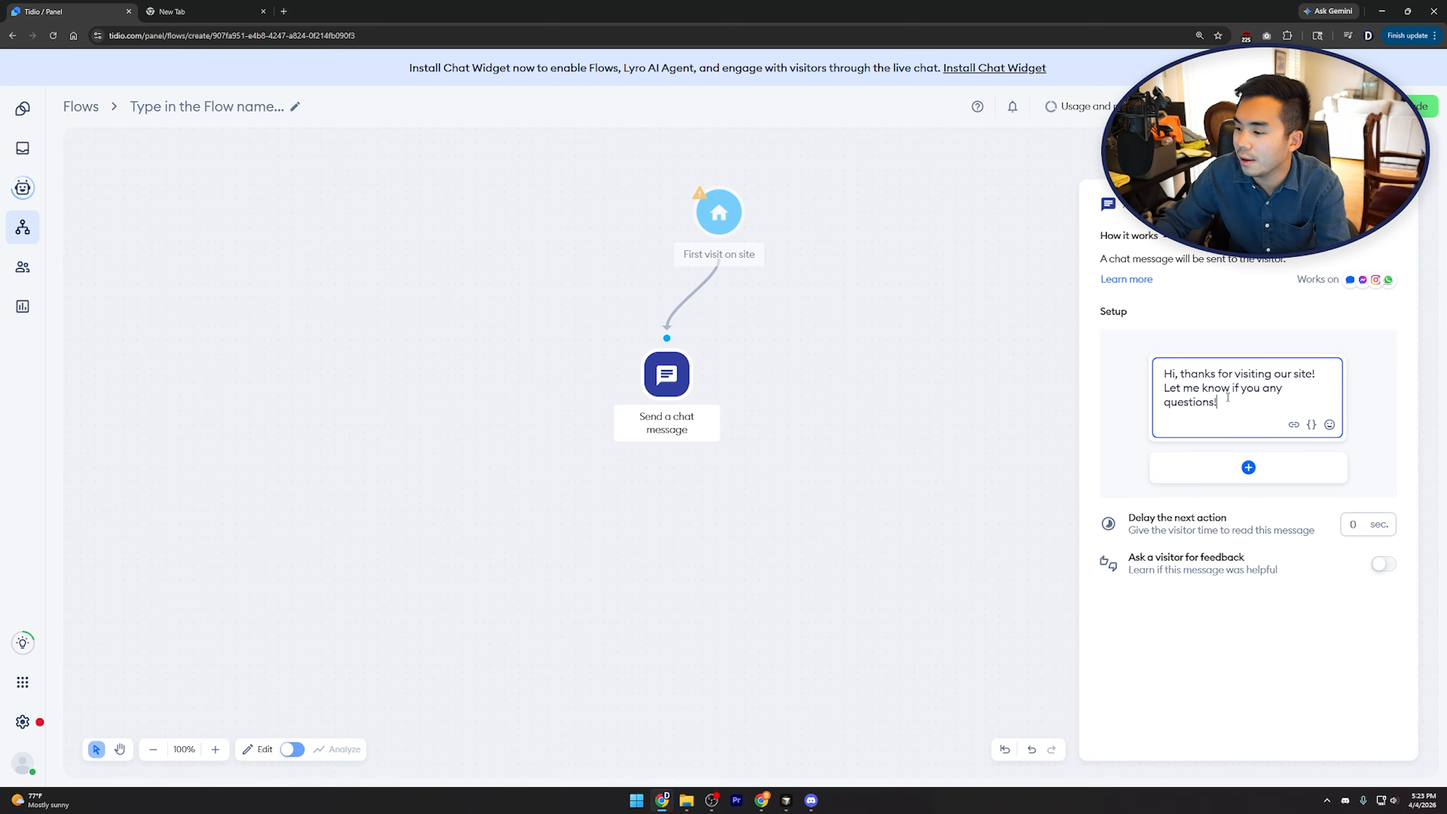
Set a 7-second delay before the next action, then return to the flow templates gallery
{"action": "left_click", "coordinate": [1353, 524]}
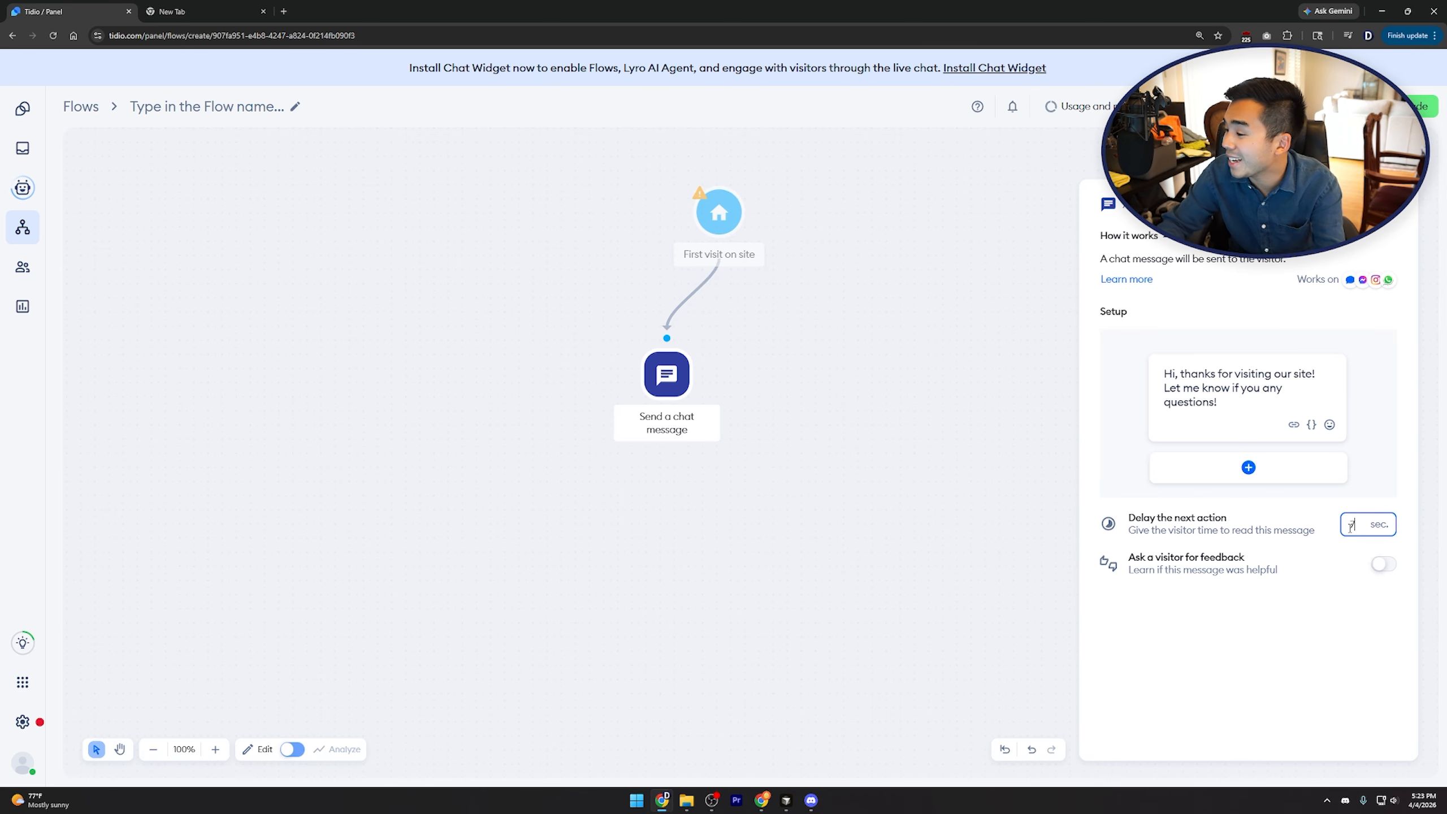
{"action": "left_click", "coordinate": [1305, 650]}
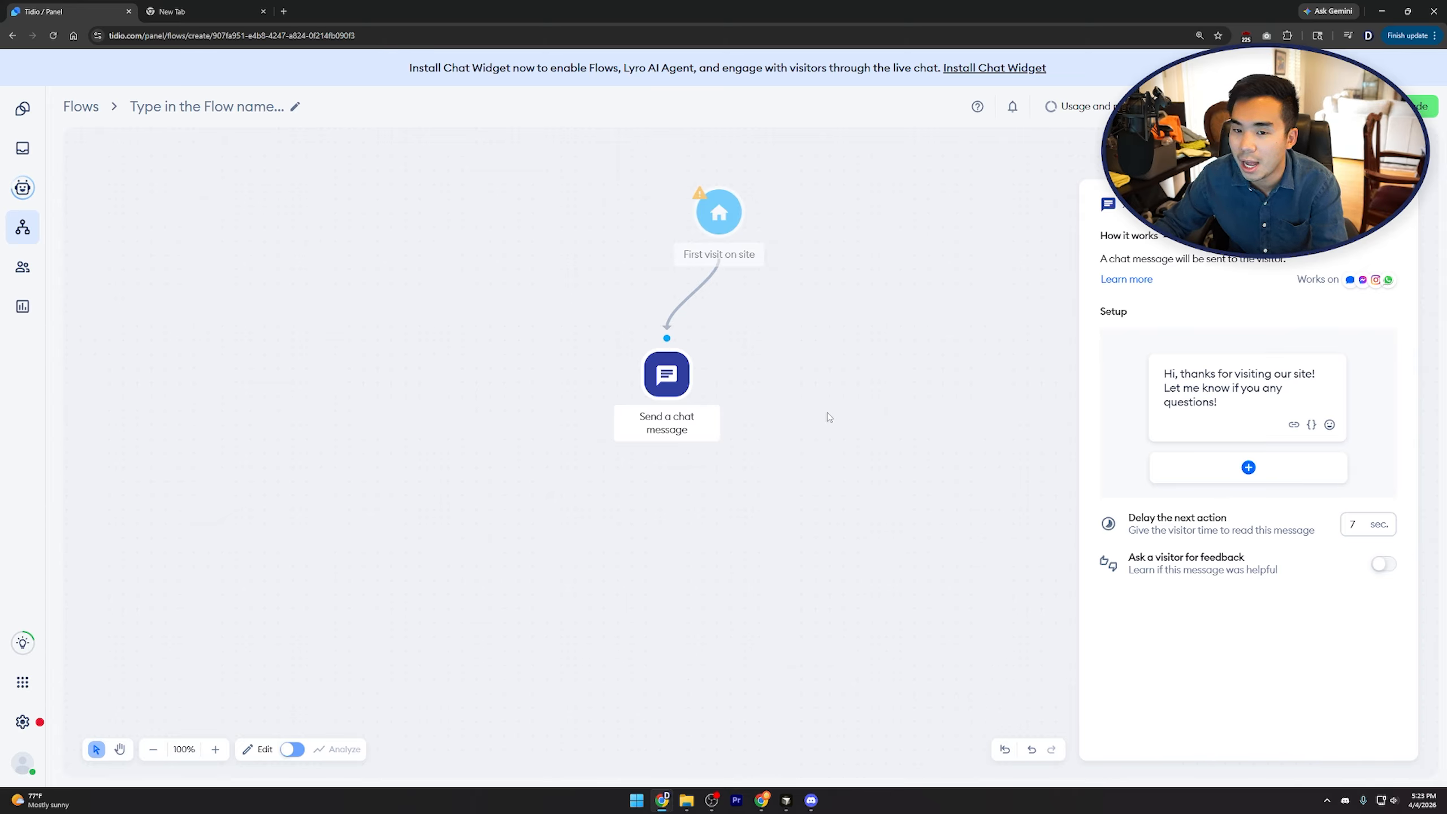
{"action": "left_click", "coordinate": [77, 108]}
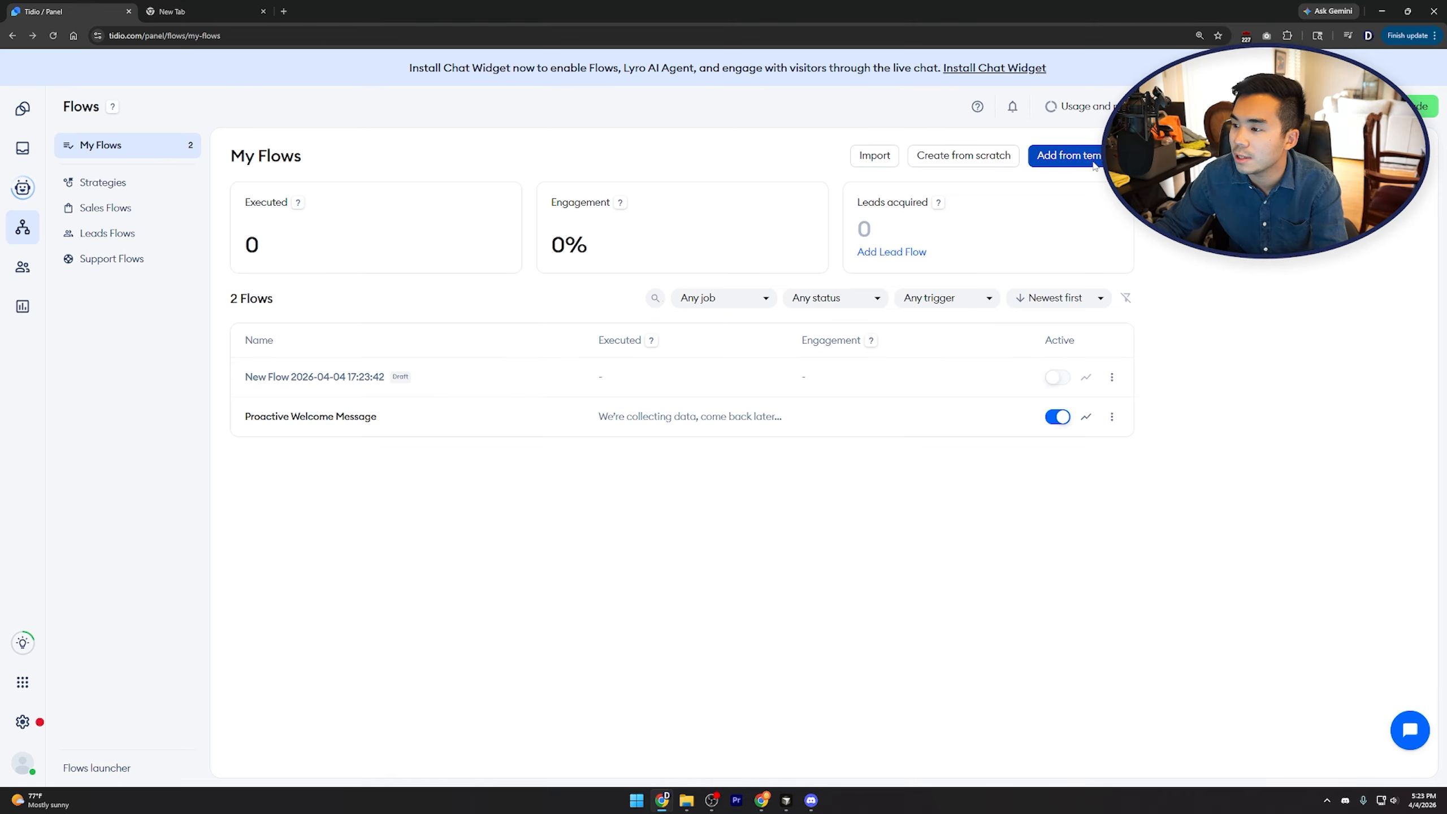
{"action": "left_click", "coordinate": [1092, 162]}
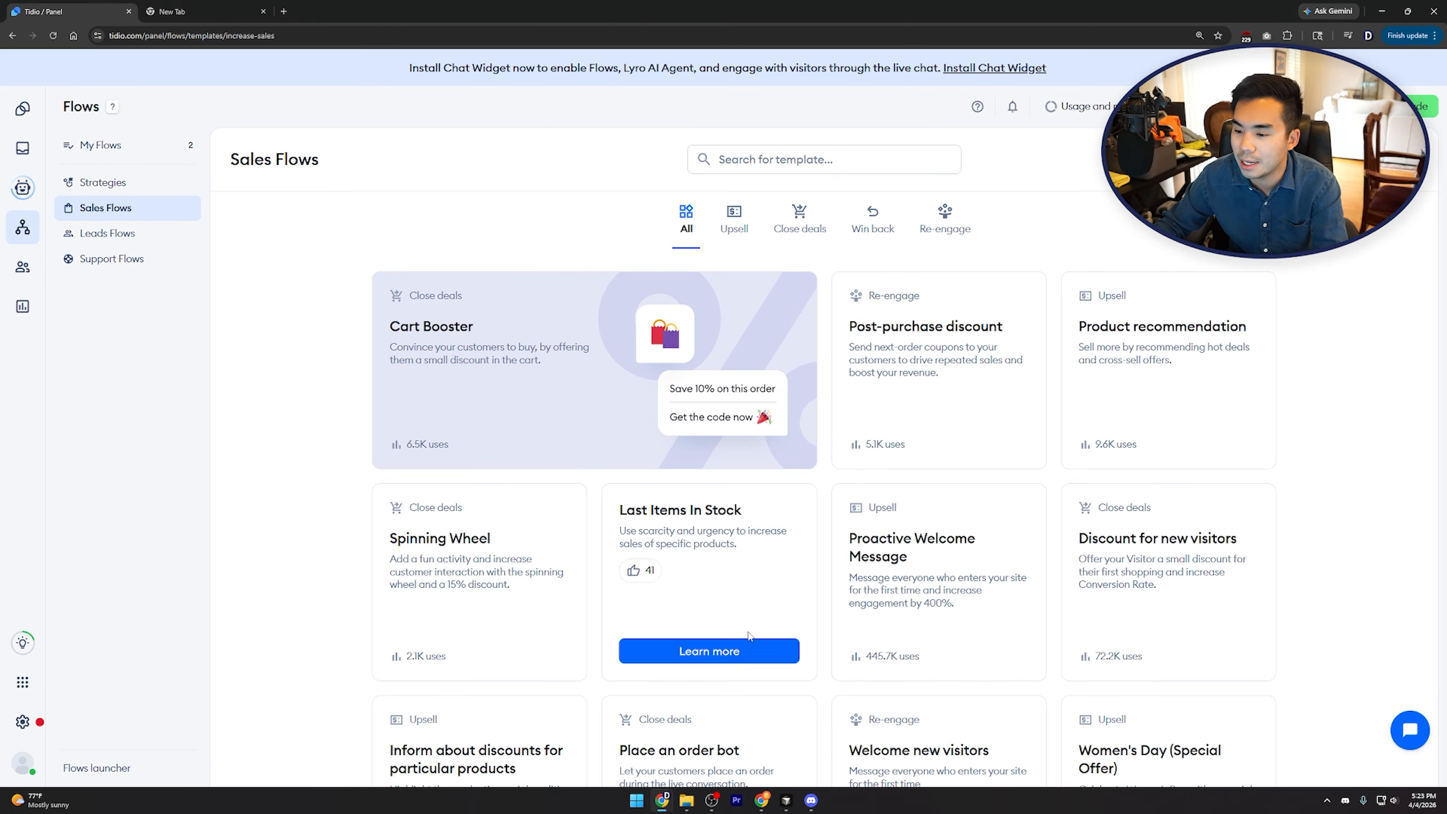
Preview the Last Items In Stock template, browse the Leads and Support Flows templates, then view Customers and Analytics
{"action": "left_click", "coordinate": [751, 649]}
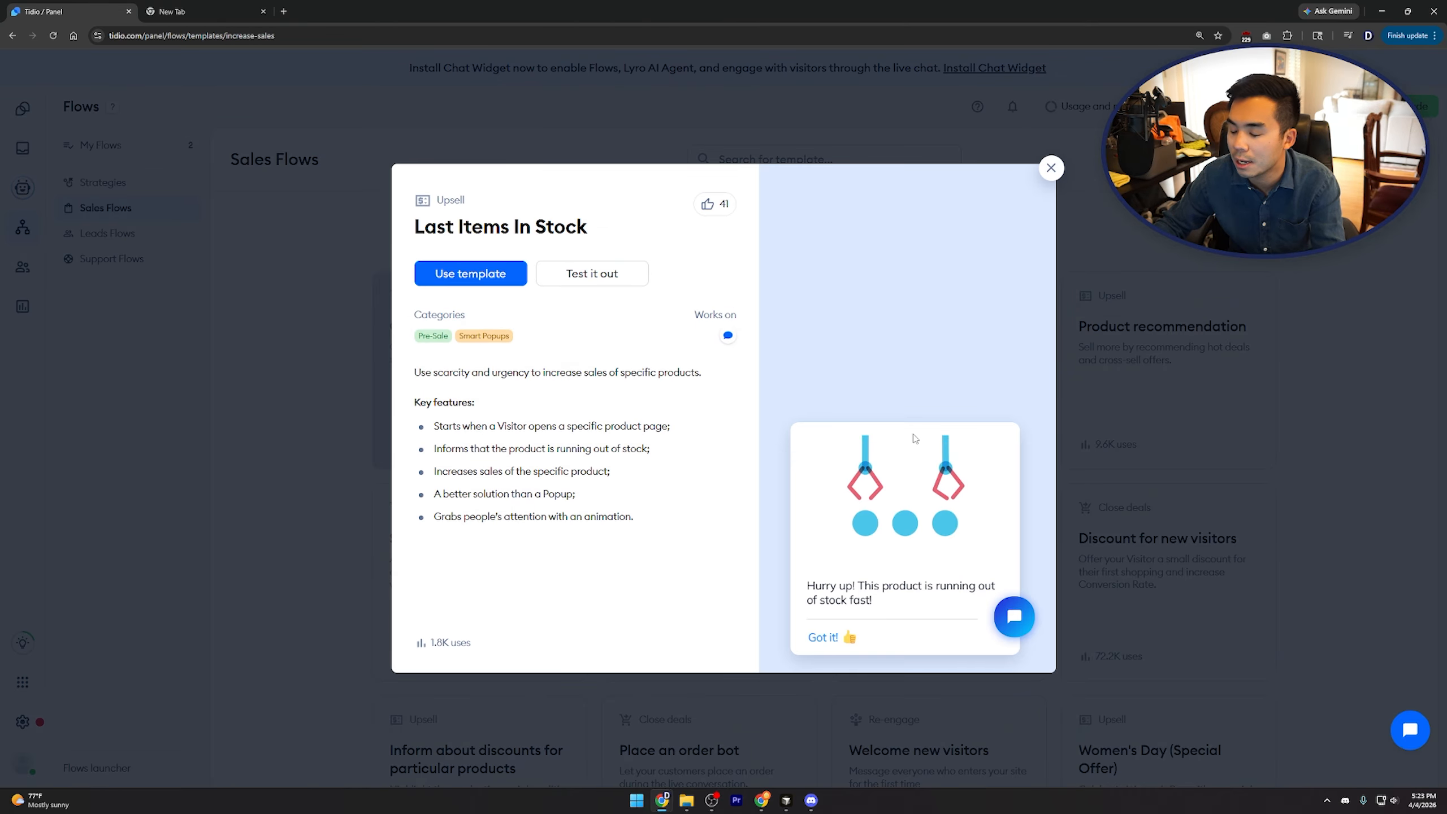
{"action": "left_click", "coordinate": [1051, 168]}
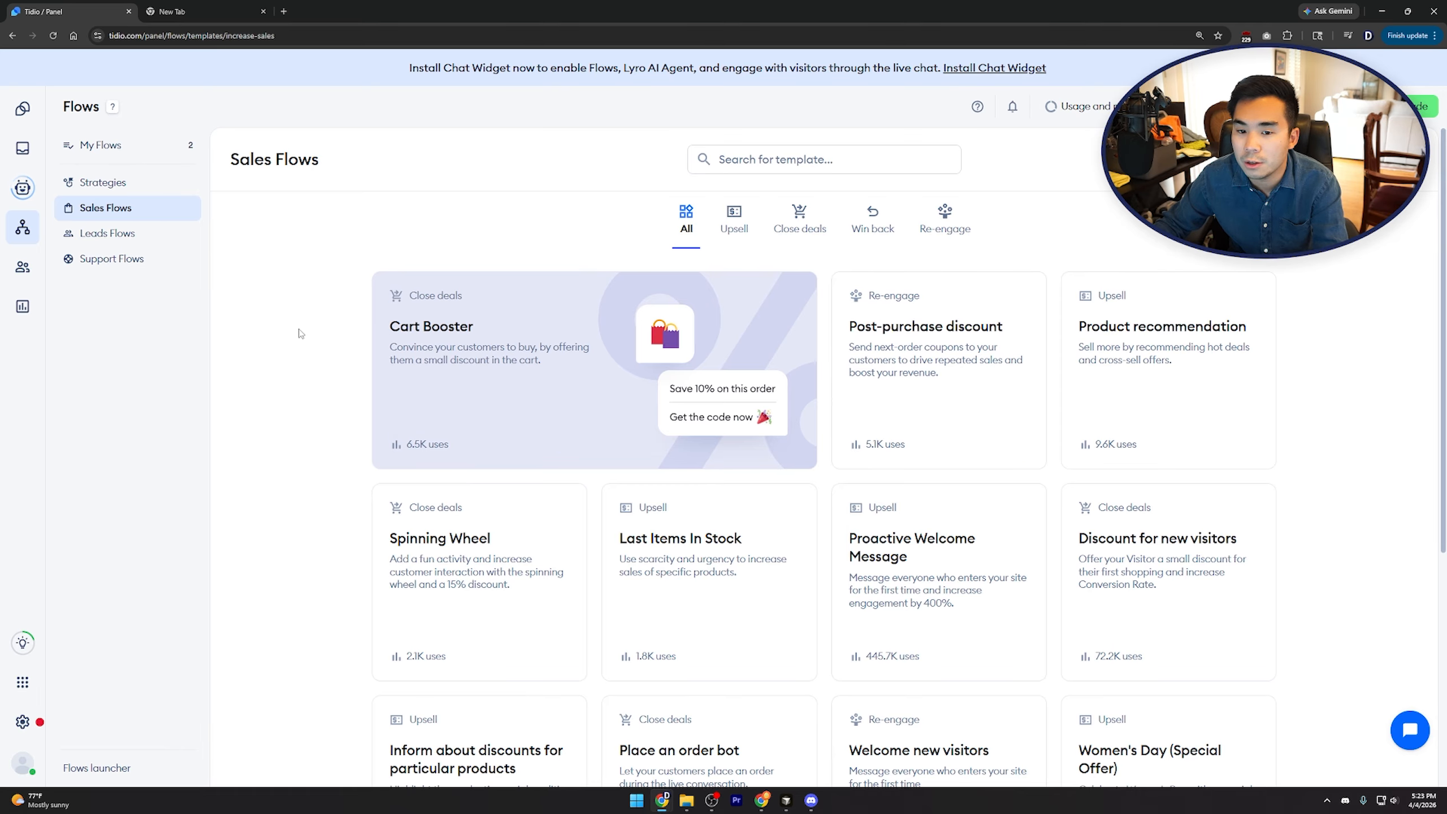
{"action": "left_click", "coordinate": [170, 234]}
{"action": "left_click", "coordinate": [171, 263]}
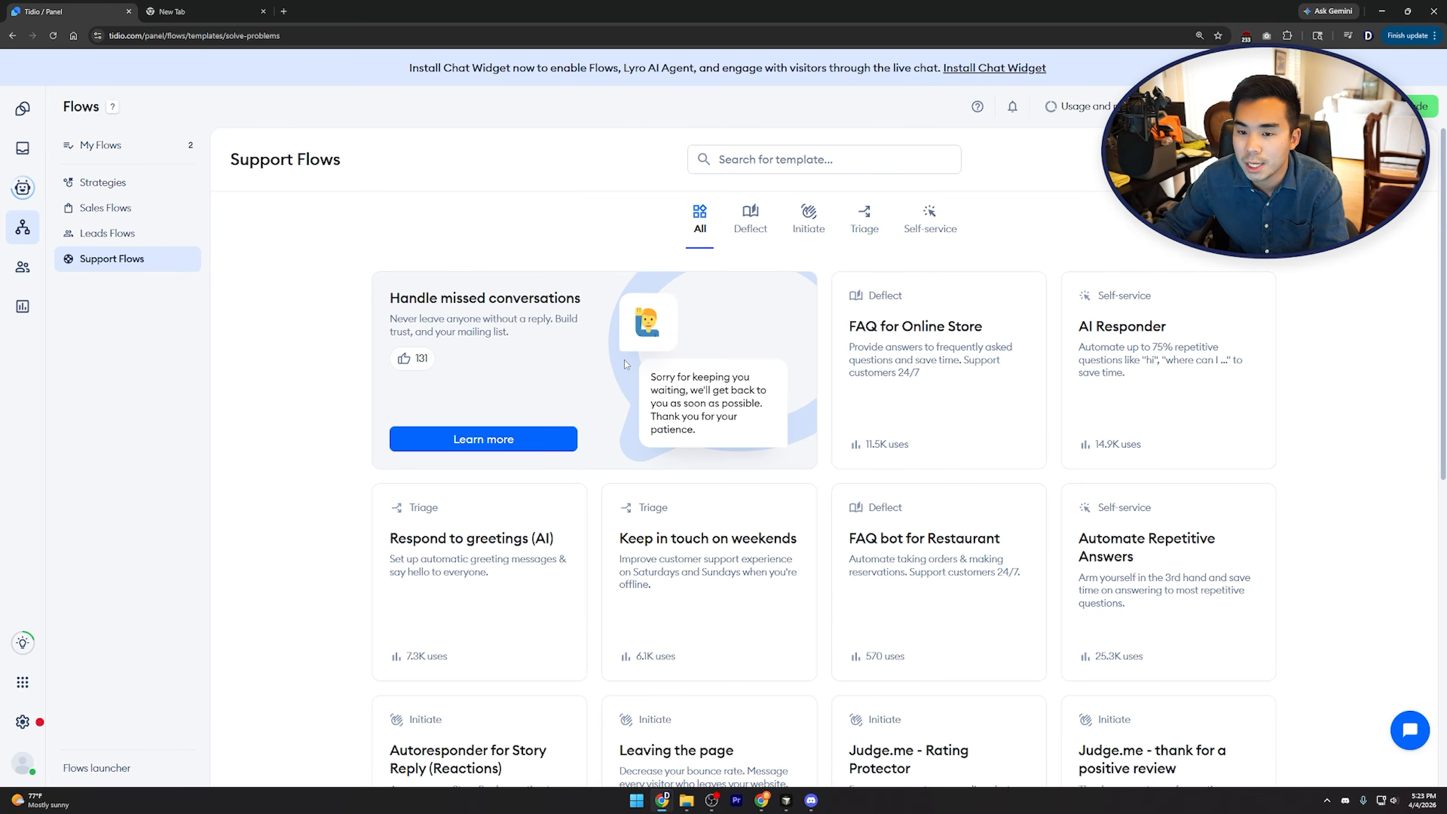
{"action": "left_click", "coordinate": [23, 267]}
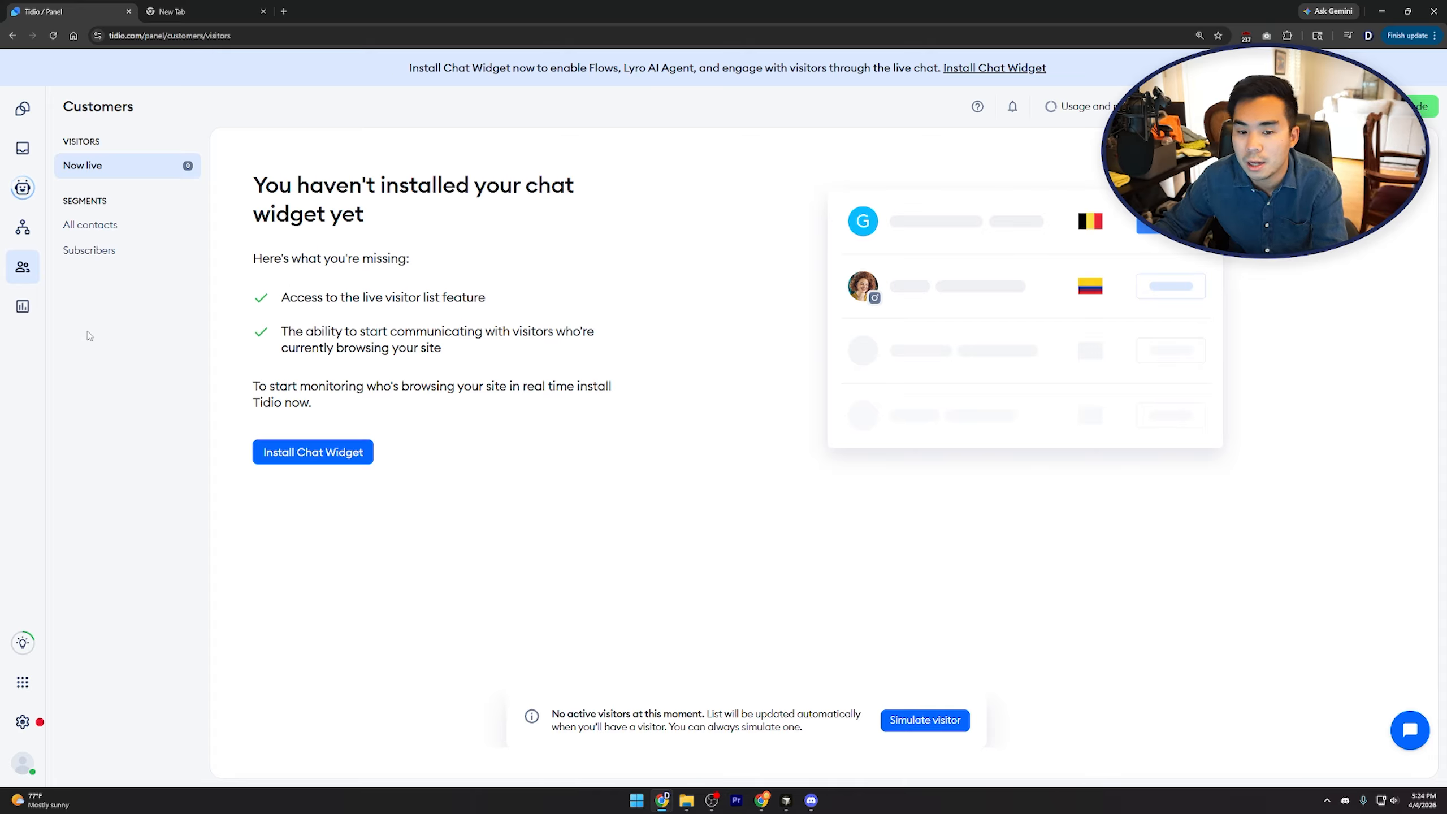
{"action": "left_click", "coordinate": [22, 306]}
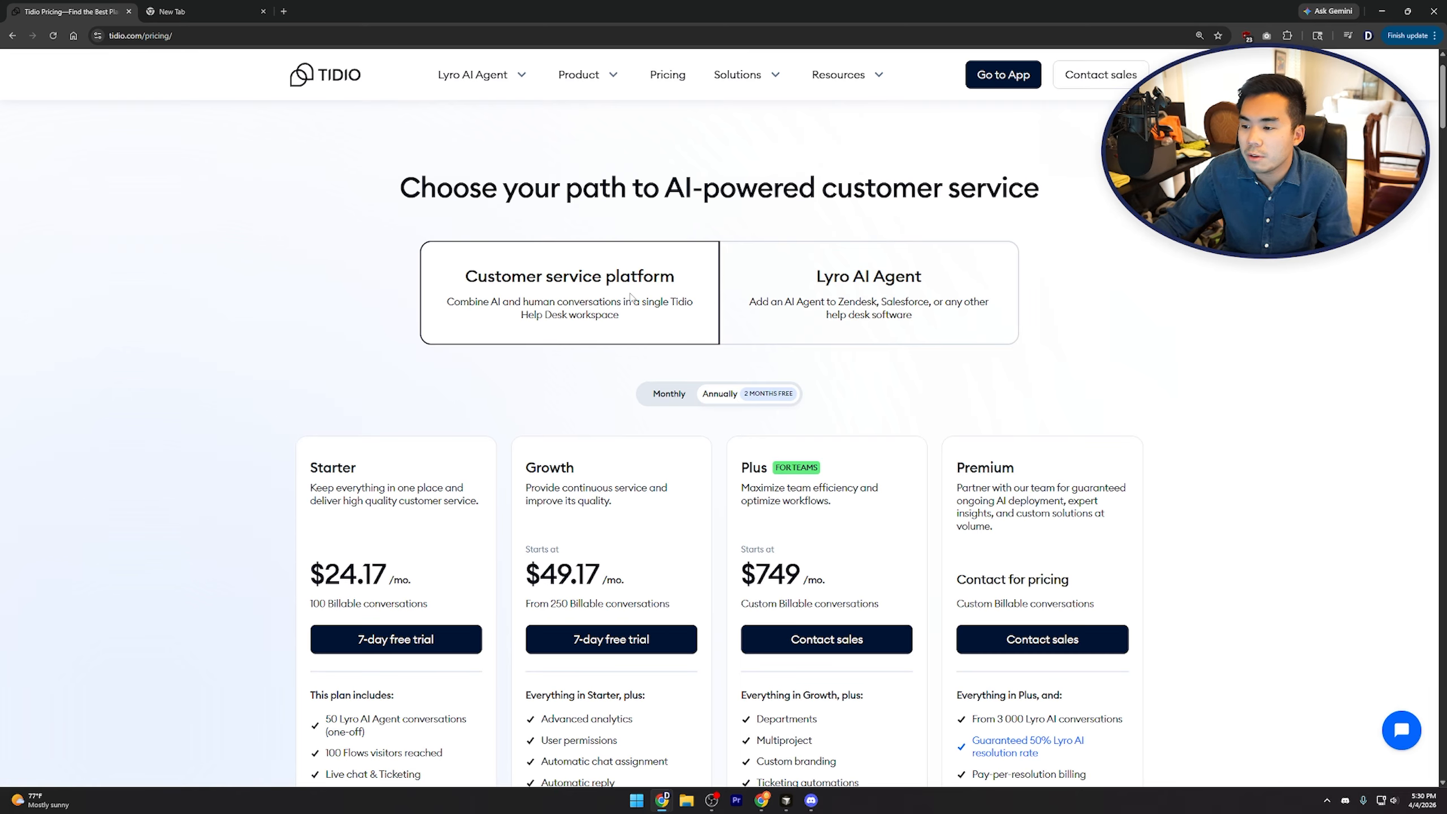
{"action": "left_click", "coordinate": [868, 285]}
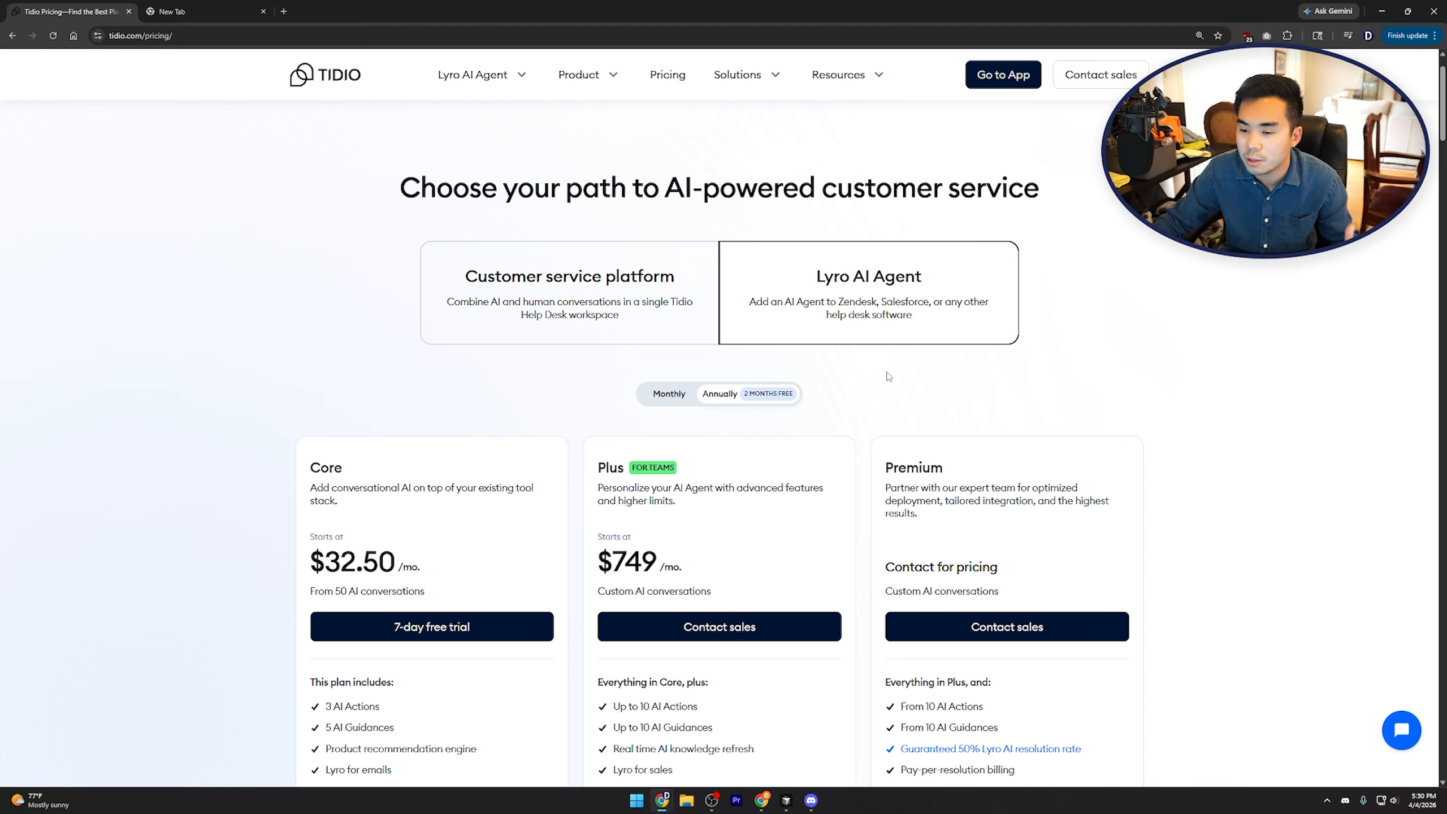
{"action": "scroll", "coordinate": [500, 461], "scroll_direction": "down", "scroll_amount": 2}
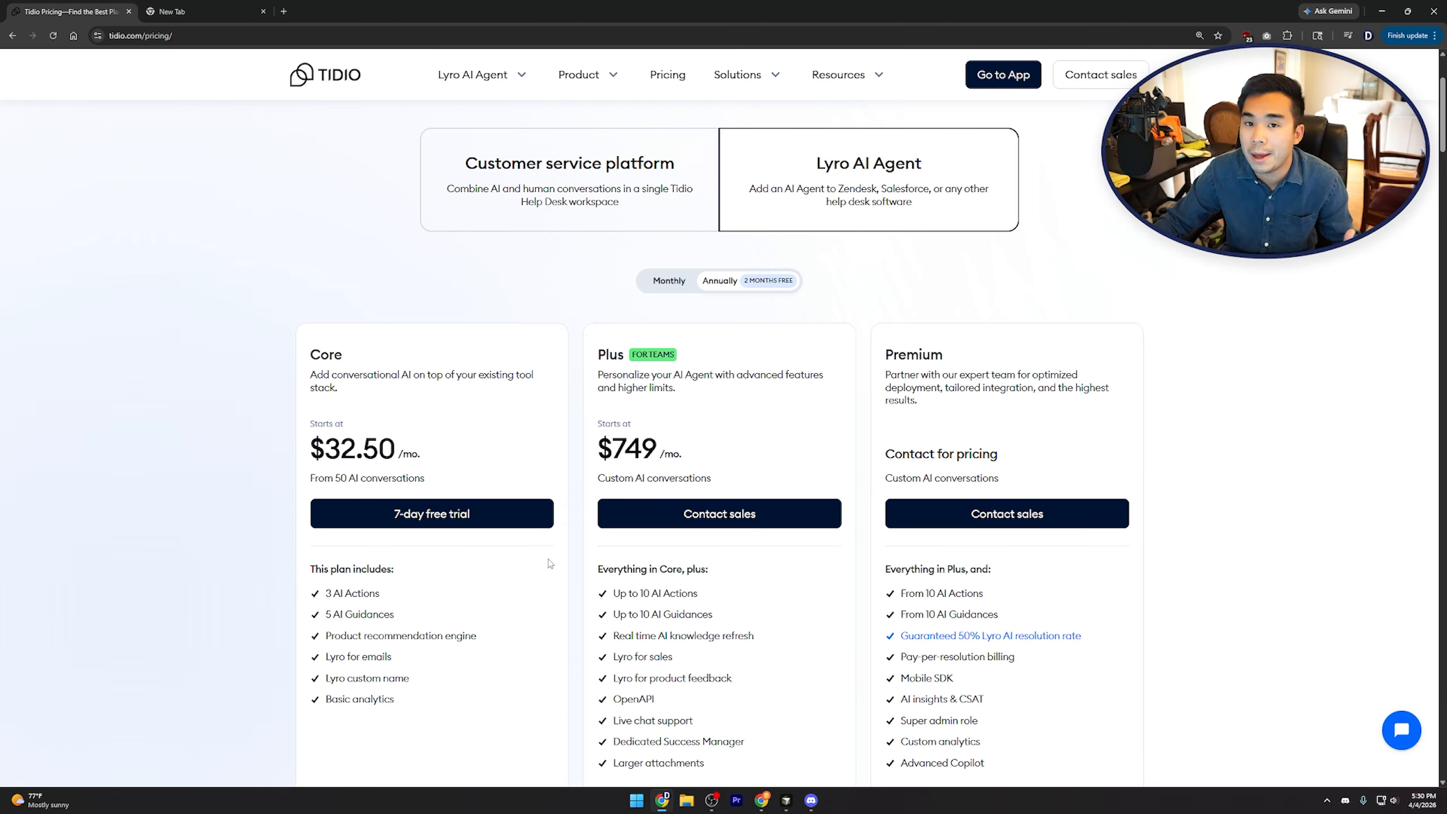
{"action": "left_click", "coordinate": [592, 201]}
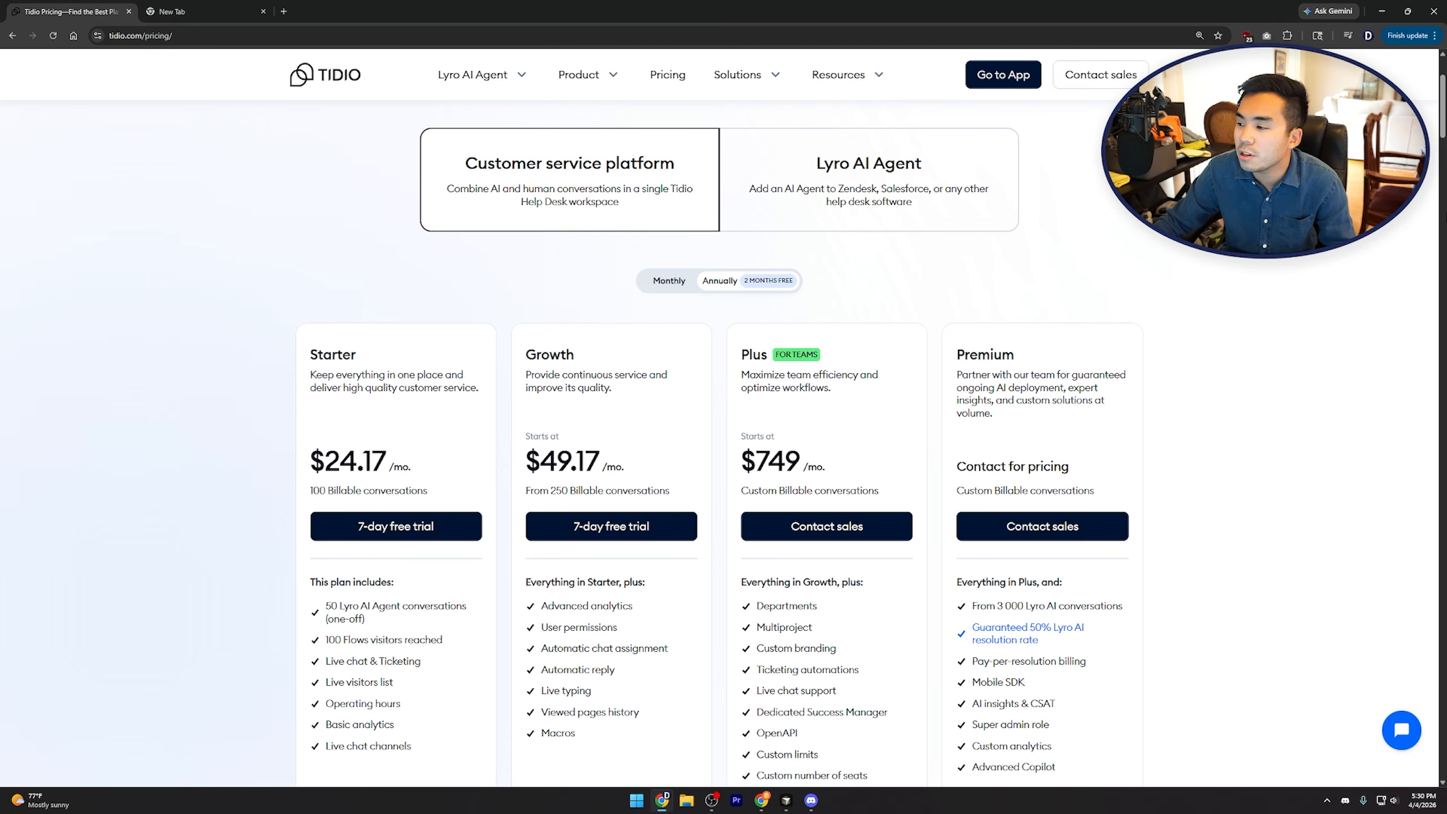
{"action": "scroll", "coordinate": [1258, 390], "scroll_direction": "up", "scroll_amount": 1}
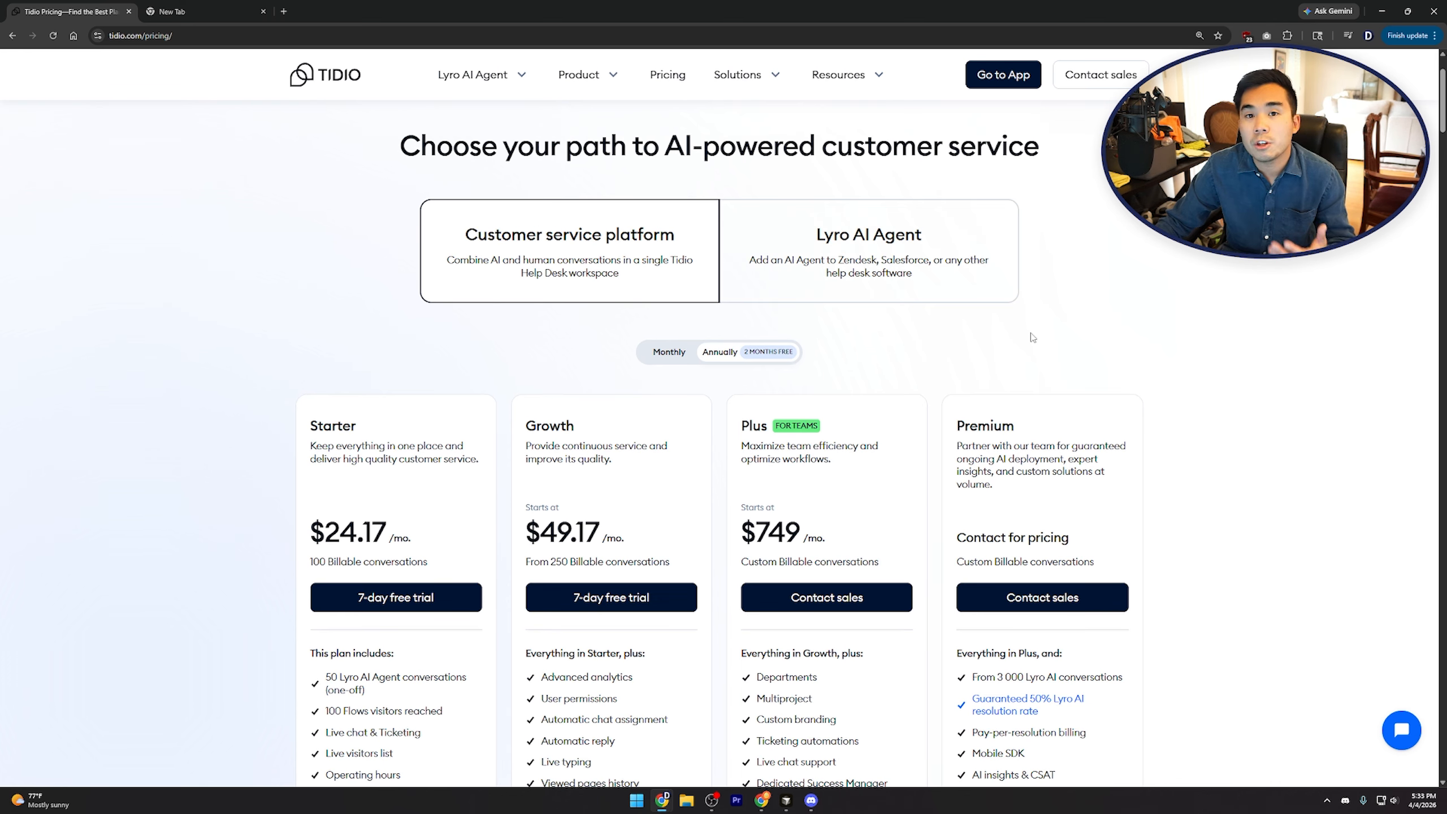
{"action": "left_click", "coordinate": [663, 354]}
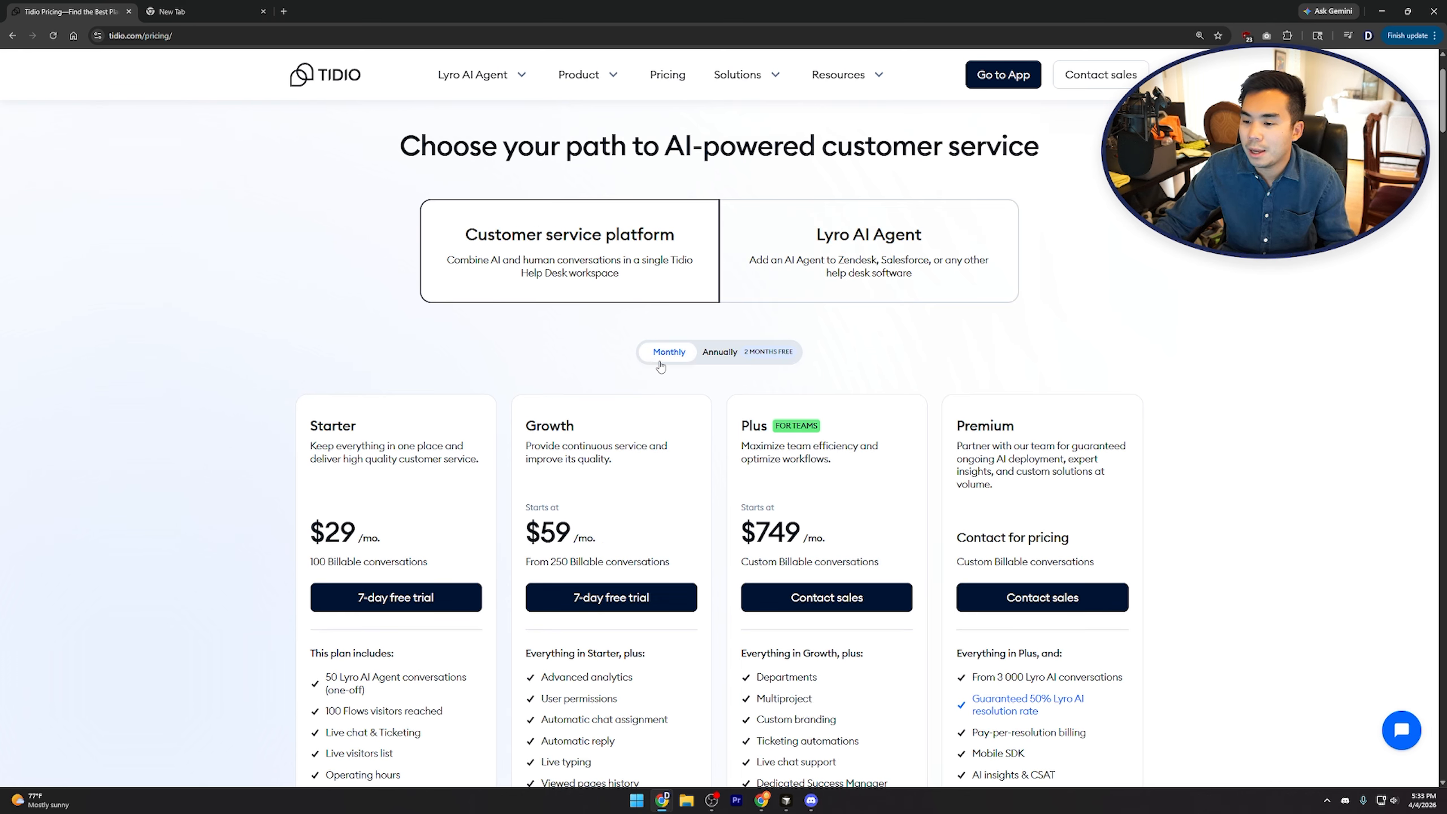
{"action": "left_click", "coordinate": [738, 363]}
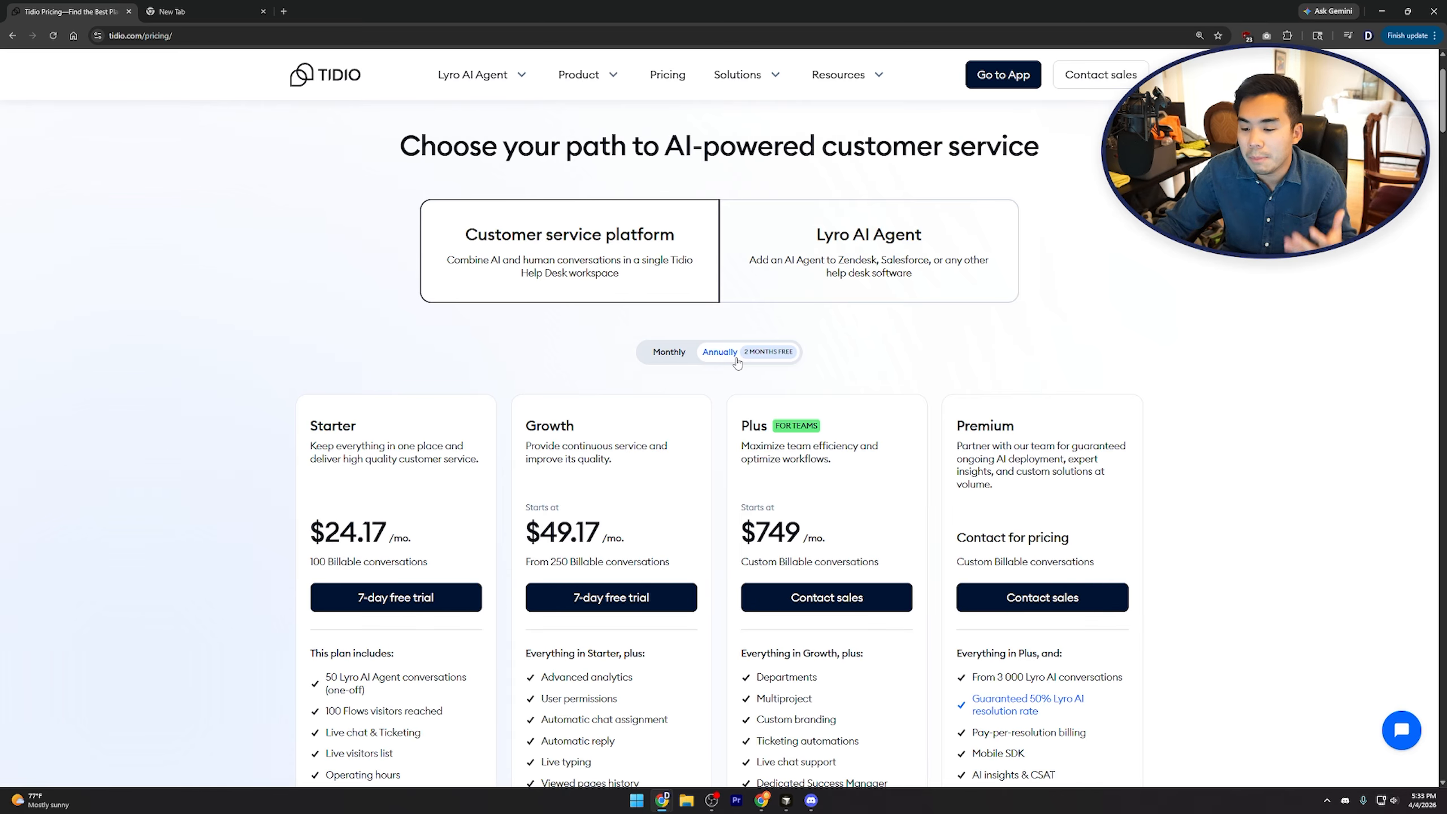
{"action": "scroll", "coordinate": [709, 428], "scroll_direction": "down", "scroll_amount": 1}
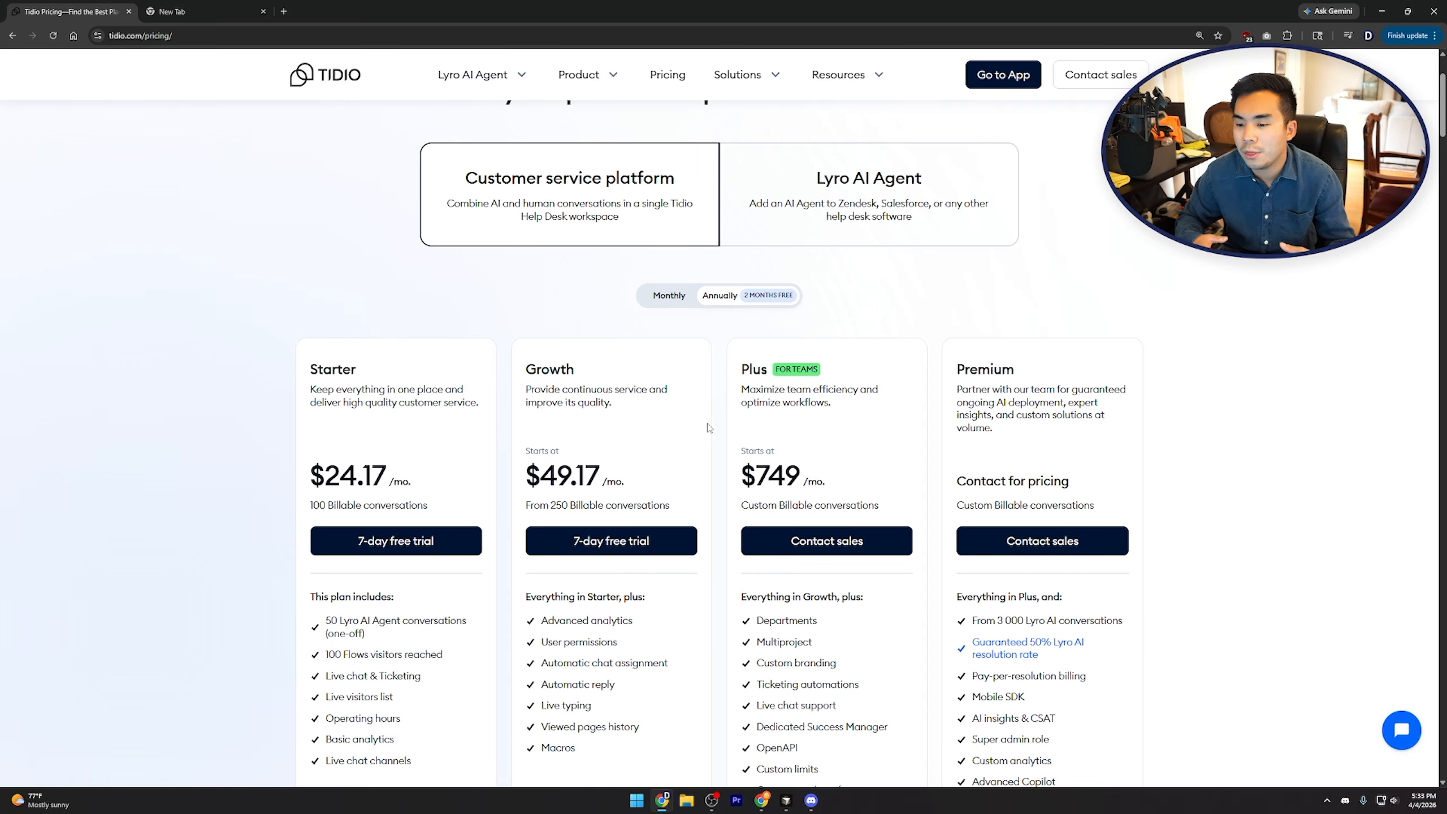
{"action": "left_click_drag", "start_coordinate": [493, 365], "coordinate": [597, 371]}
{"action": "left_click", "coordinate": [602, 369]}
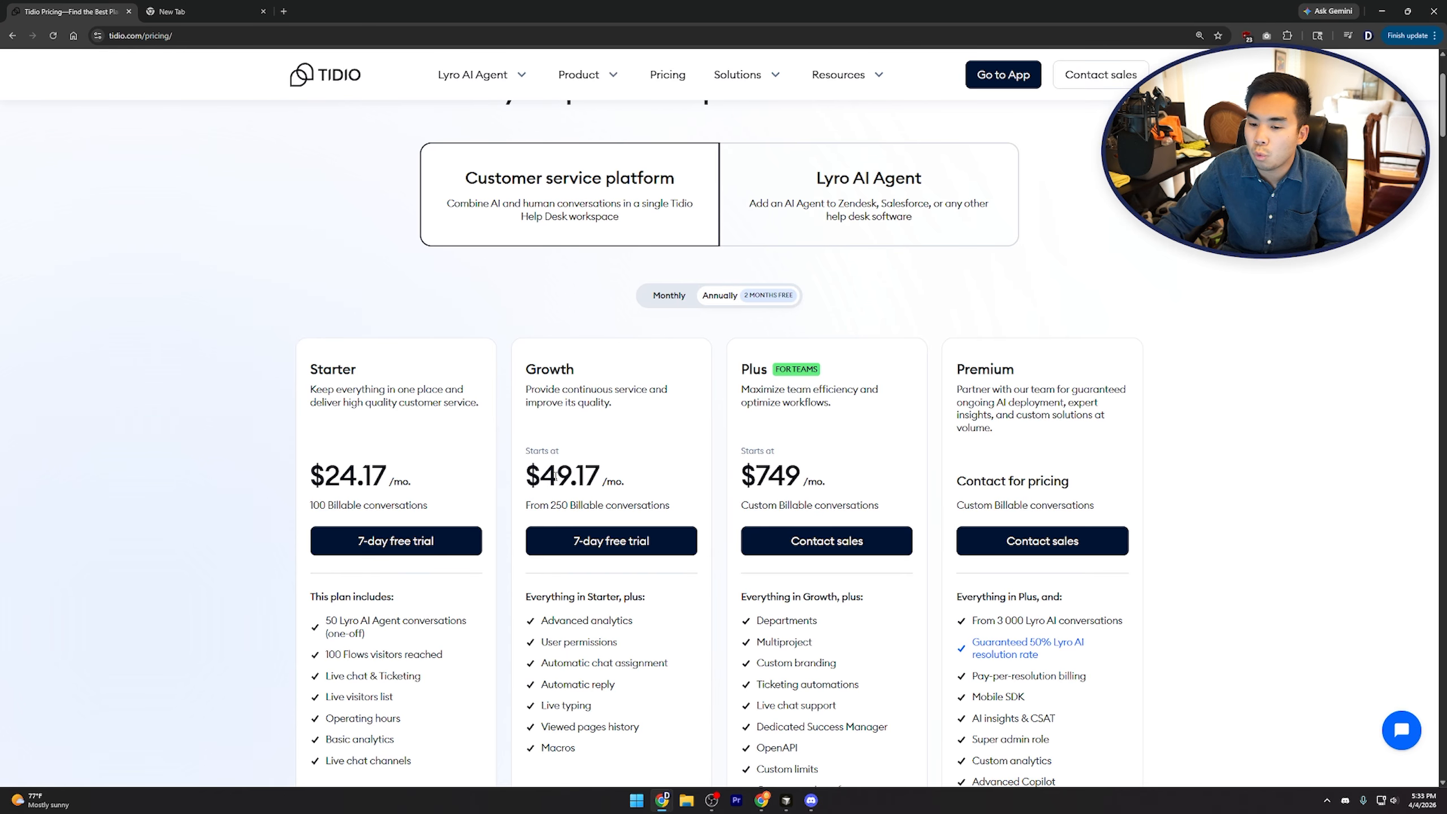
{"action": "scroll", "coordinate": [452, 504], "scroll_direction": "down", "scroll_amount": 1}
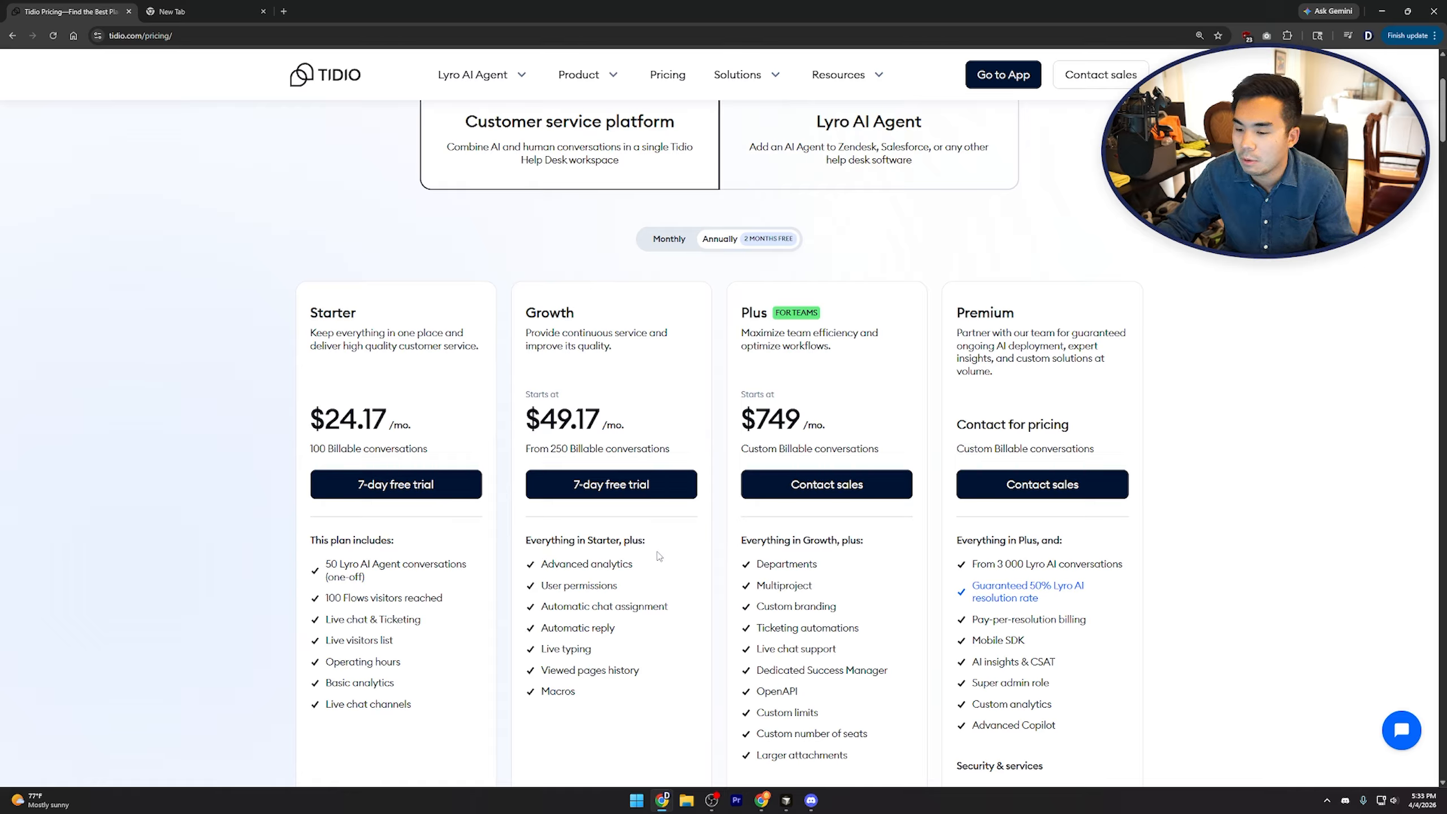
{"action": "scroll", "coordinate": [658, 548], "scroll_direction": "down", "scroll_amount": 1}
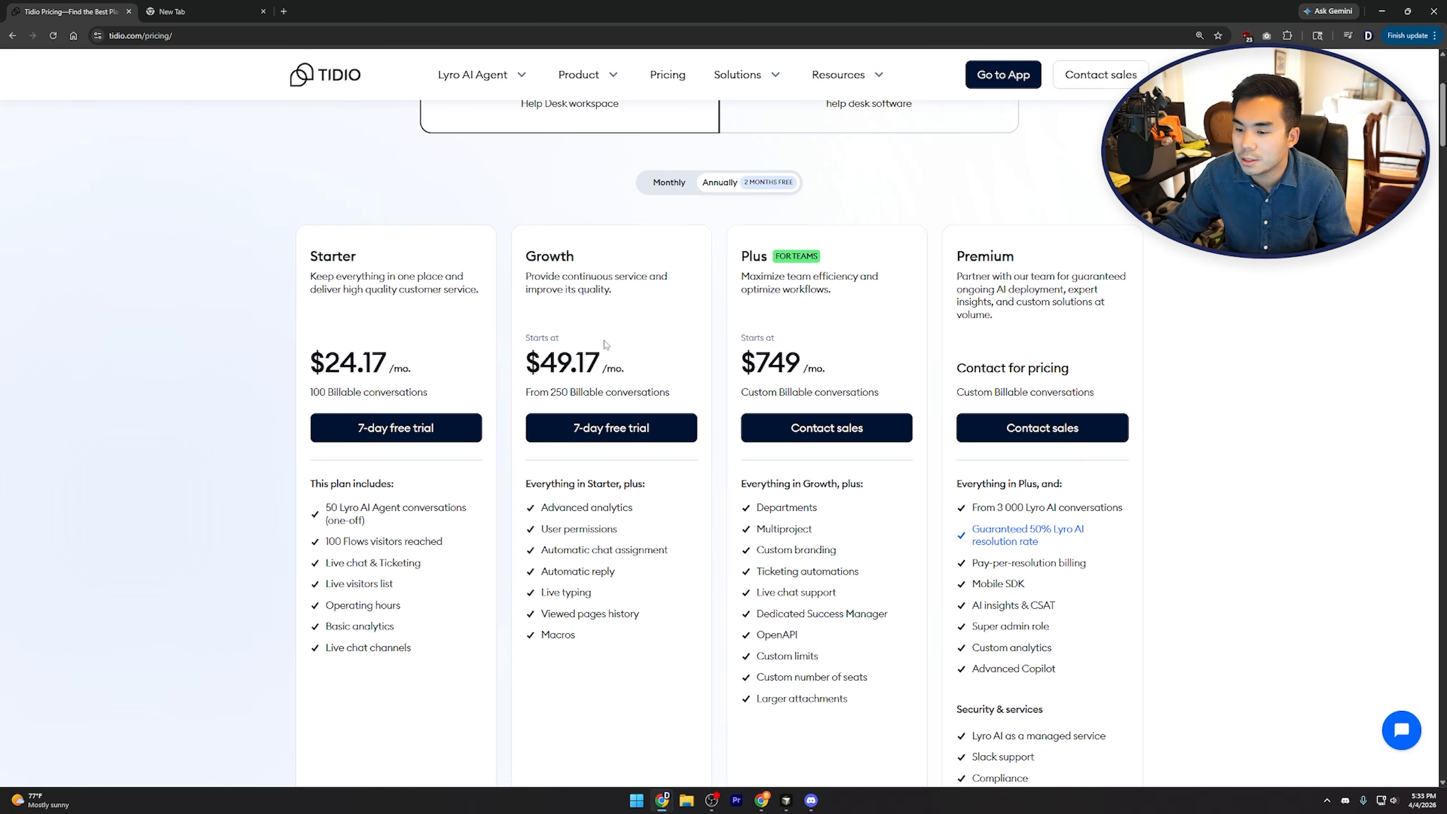
{"action": "left_click_drag", "start_coordinate": [531, 363], "coordinate": [629, 369]}
{"action": "left_click", "coordinate": [647, 365]}
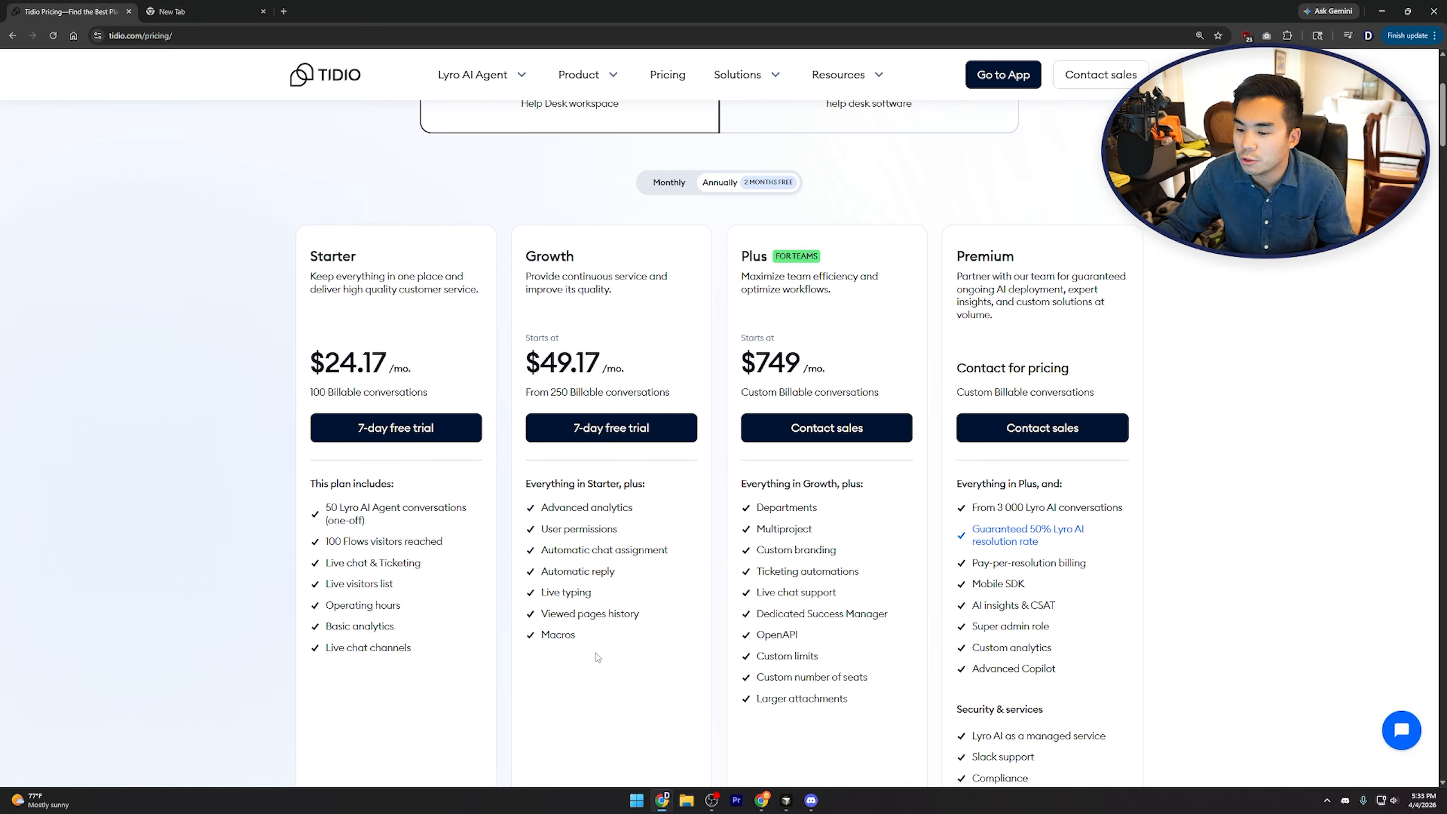
{"action": "scroll", "coordinate": [581, 669], "scroll_direction": "down", "scroll_amount": 1}
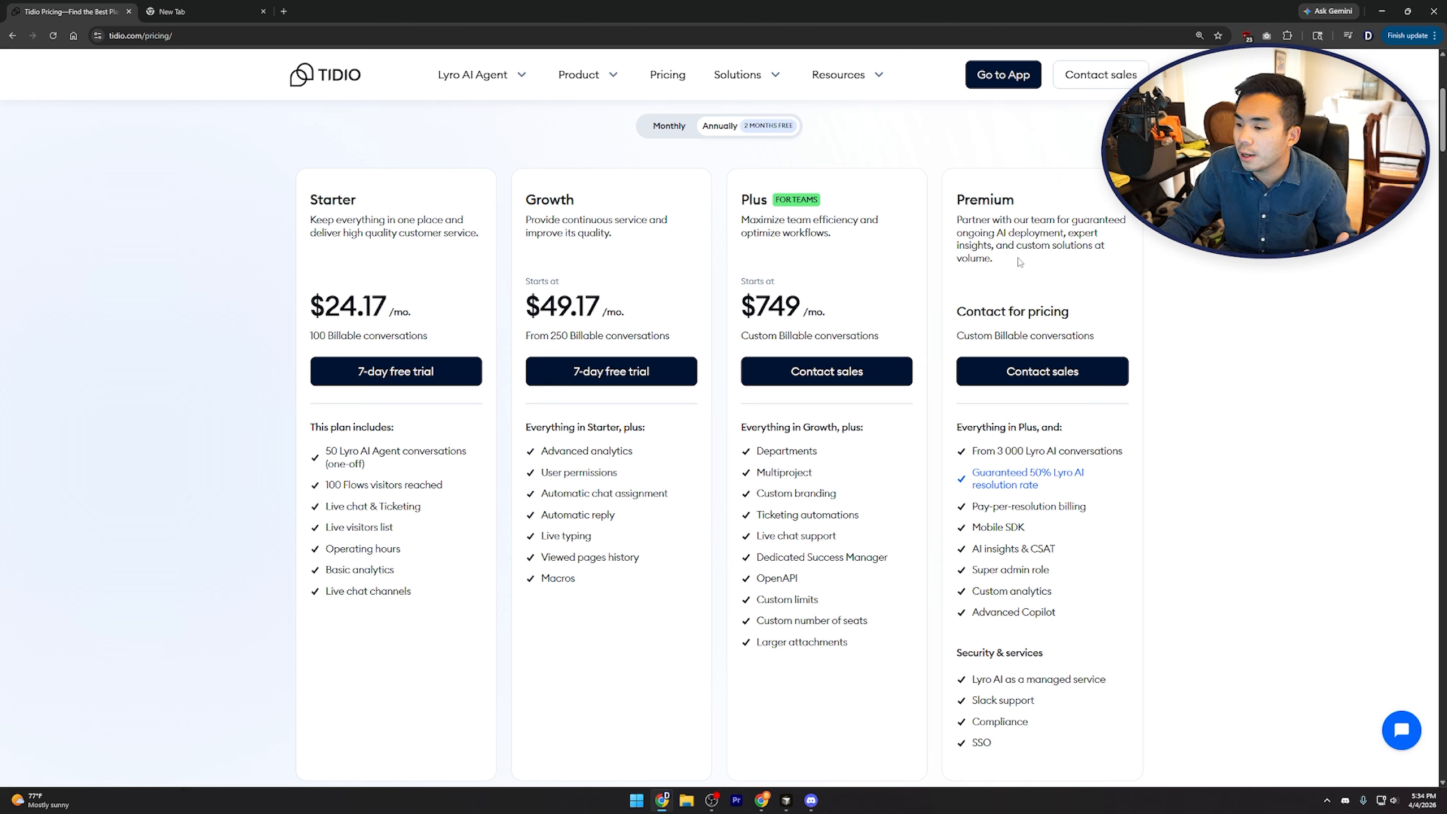
{"action": "mouse_move", "coordinate": [1033, 451]}
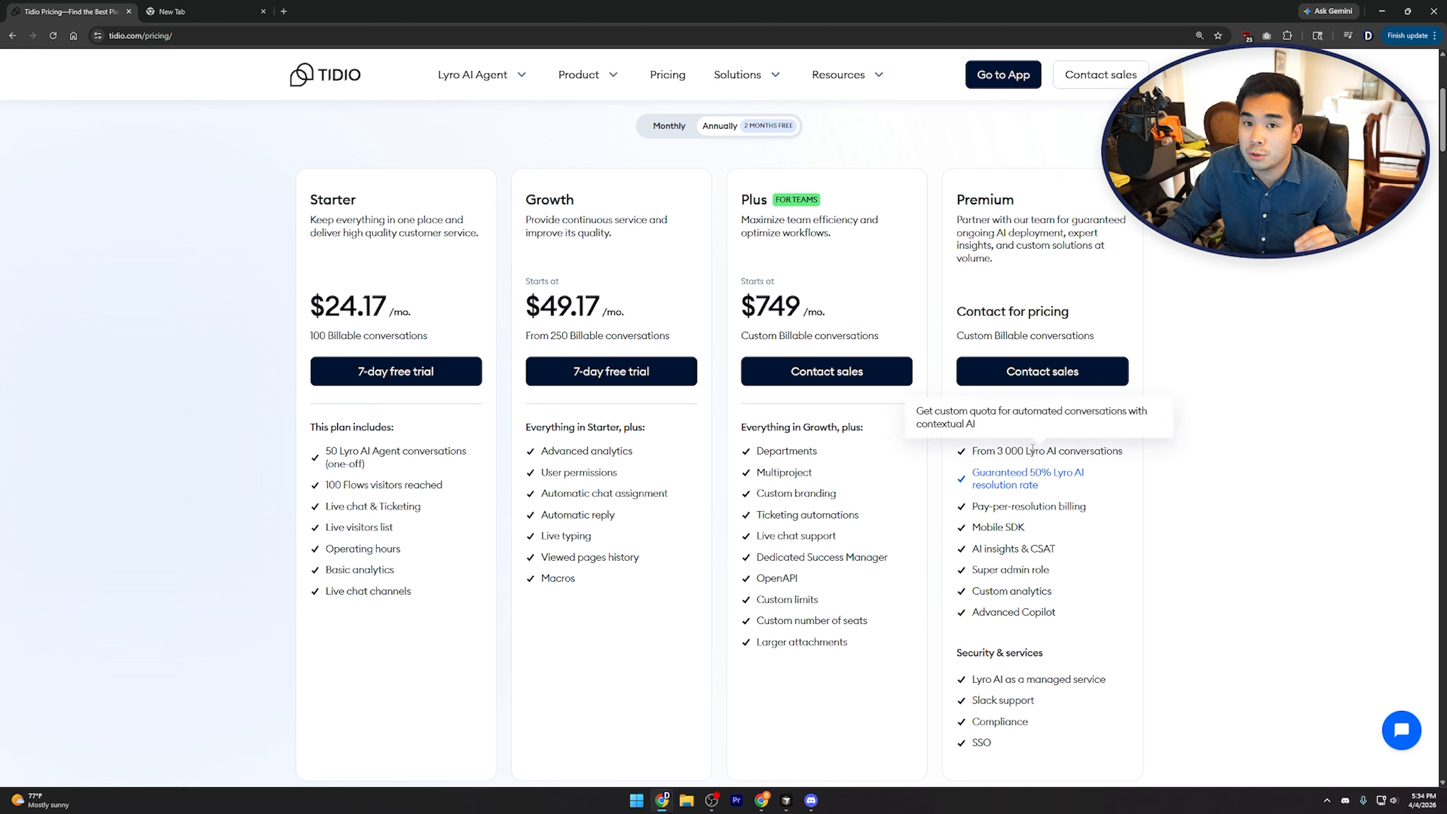